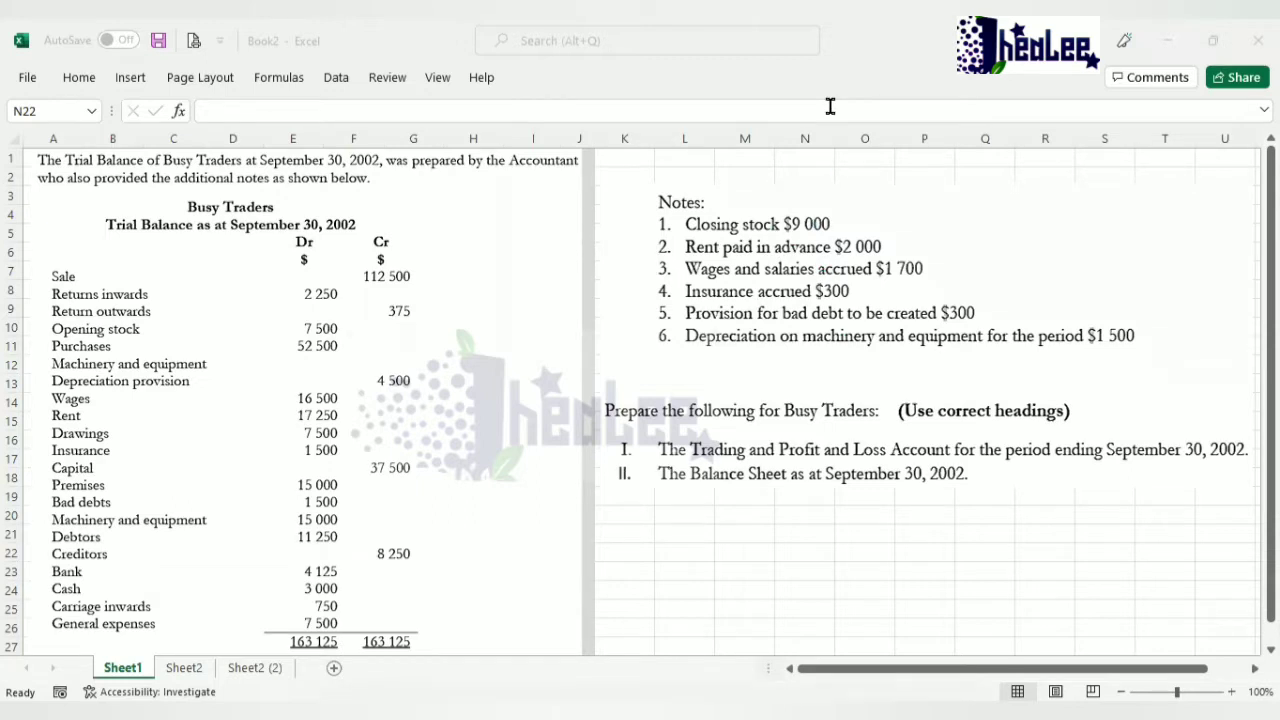
Tick off the closing stock and rent paid in advance notes, and mark the Rent figure in the trial balance.
left_click_drag(646, 222, 664, 215)
left_click(925, 229)
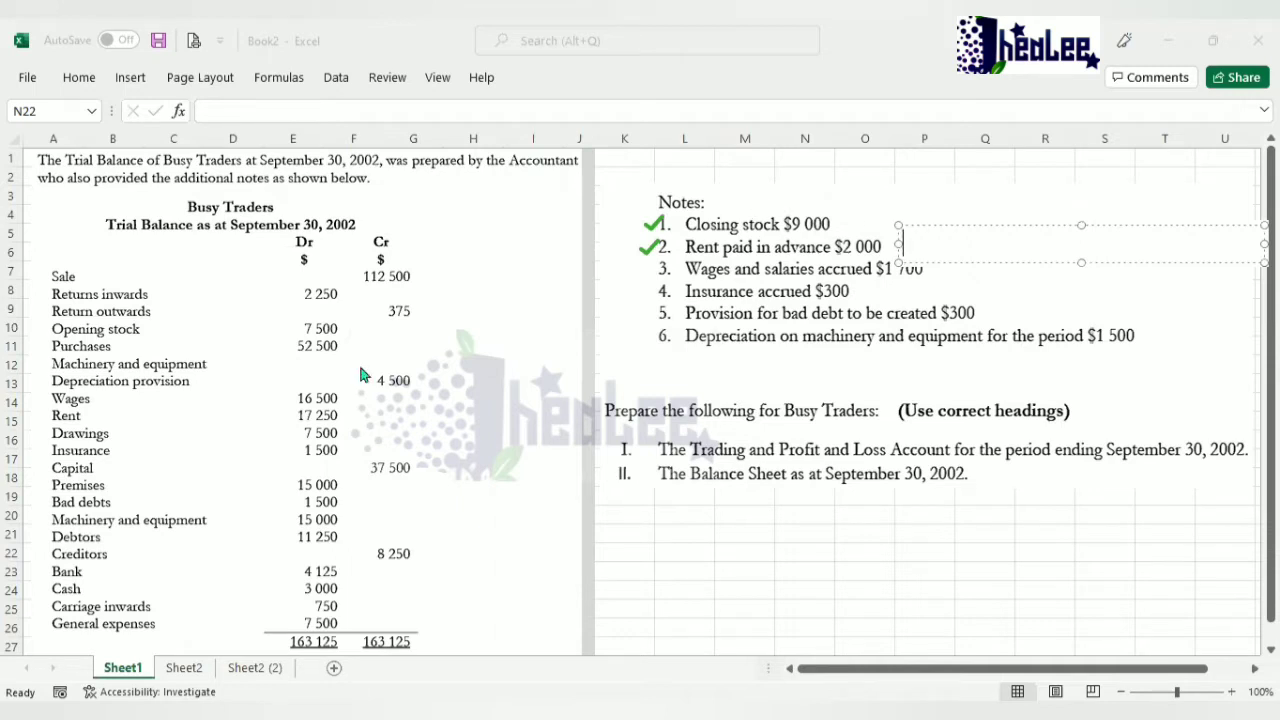
key("Escape")
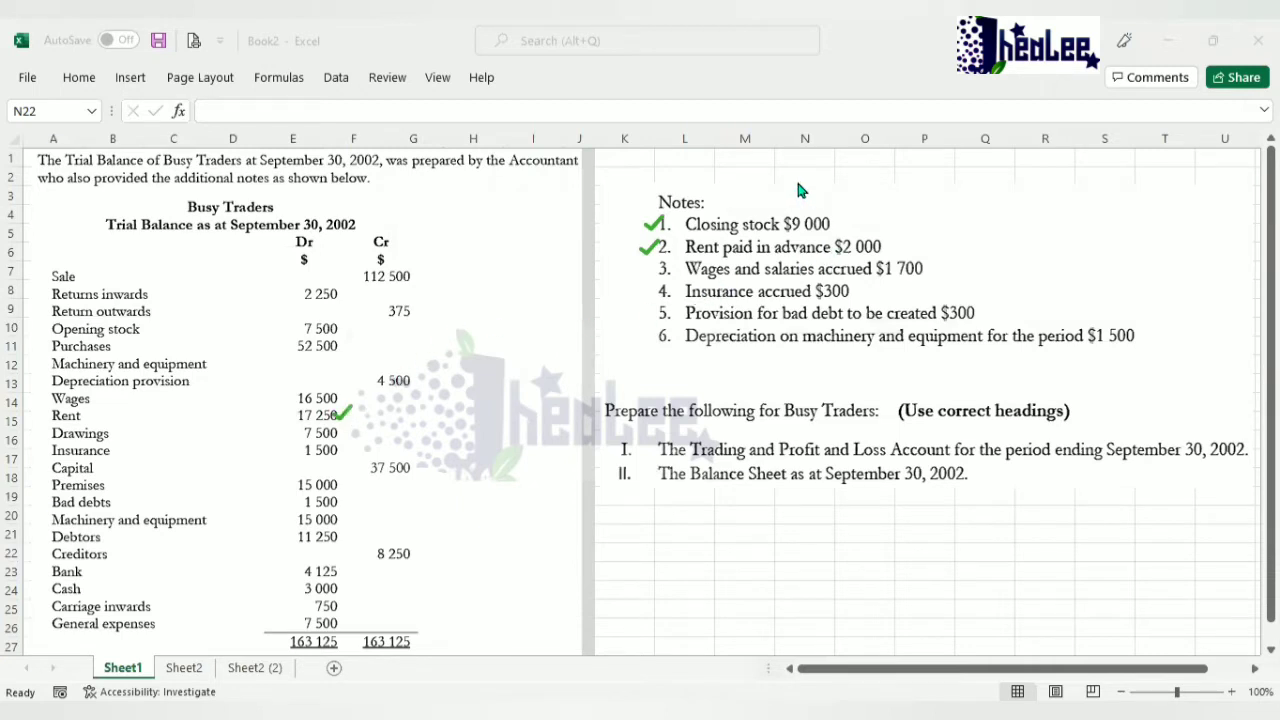
Annotate the rent paid in advance note with the red calculation "17 250 - 2000 = 15 250".
left_click(903, 242)
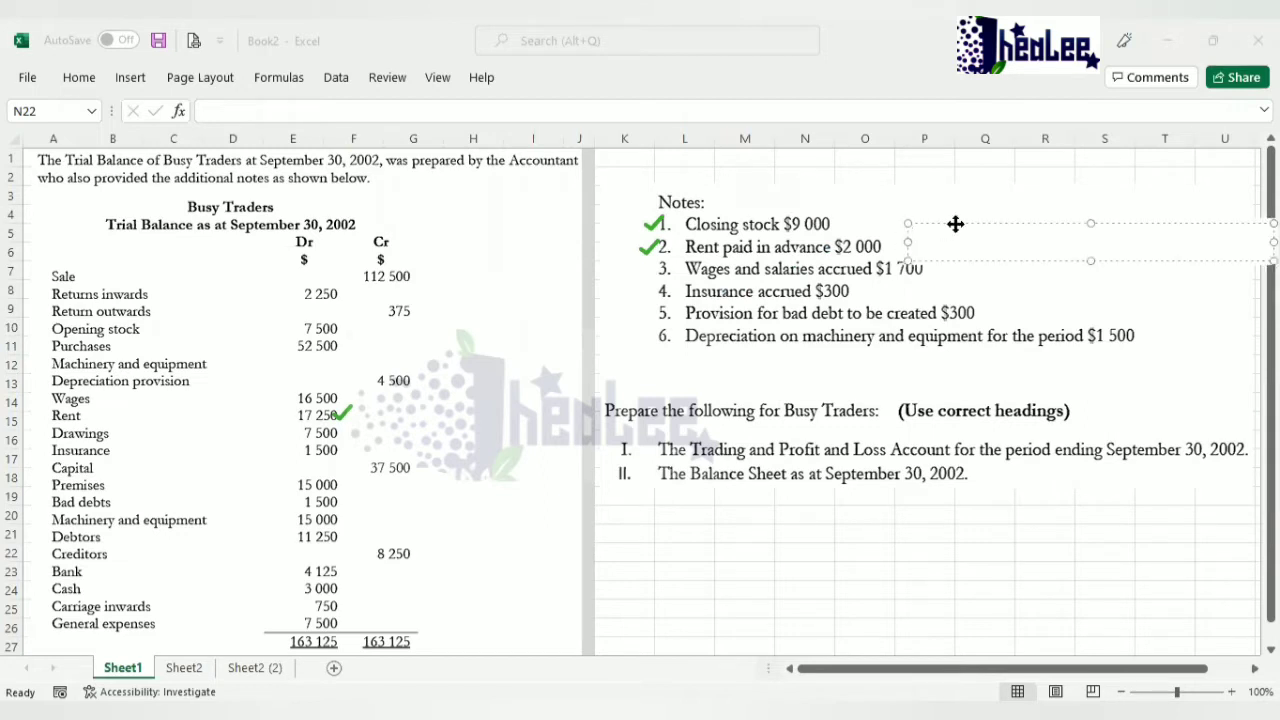
left_click_drag(955, 224, 953, 226)
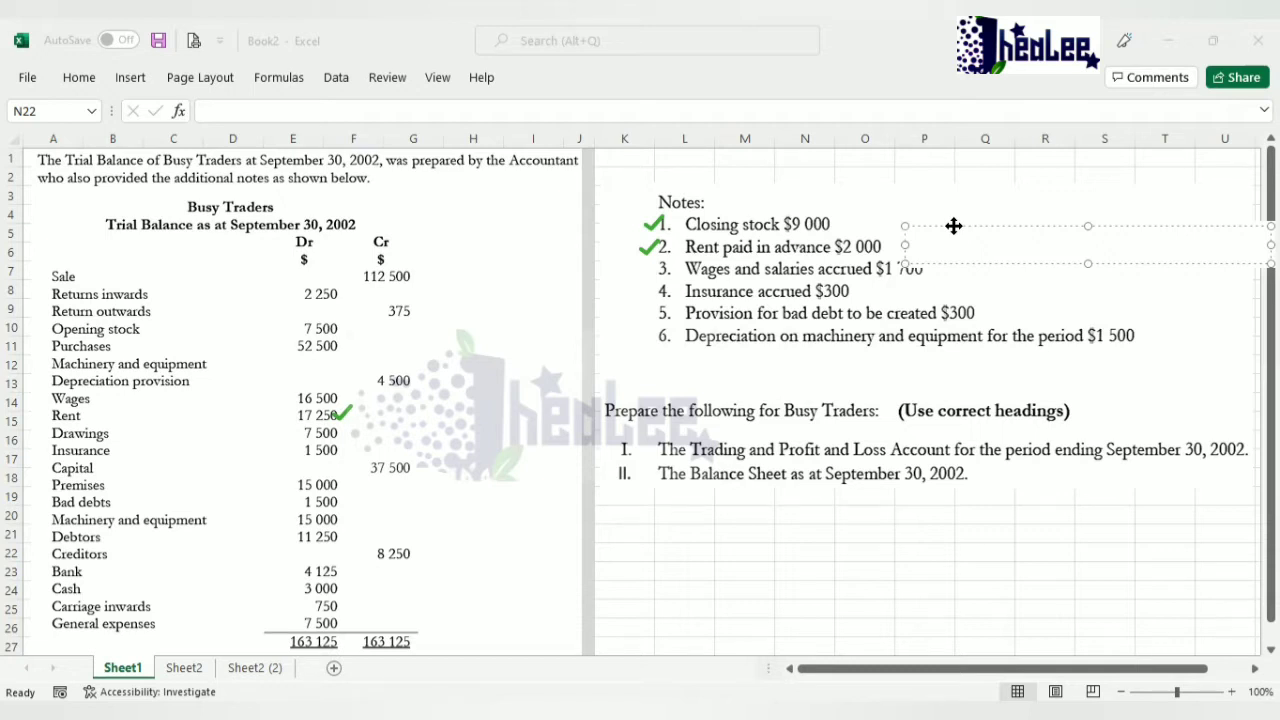
type("17 250 - ")
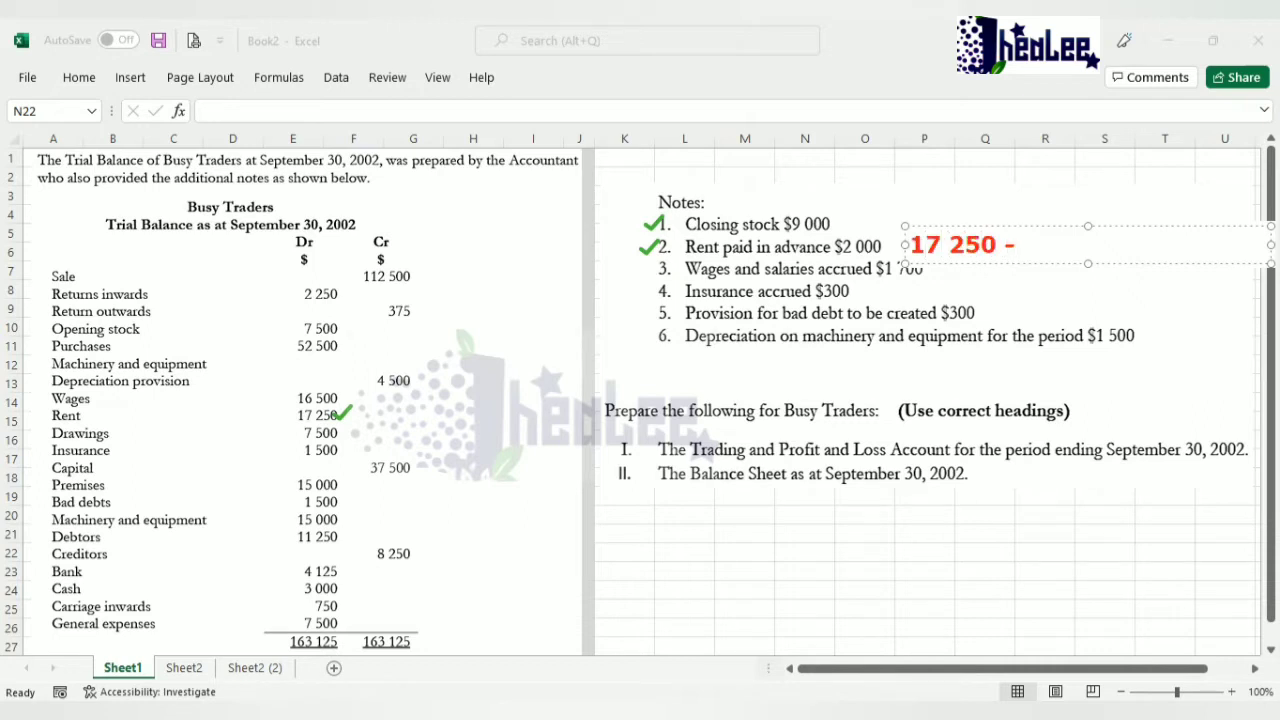
type("2000 =")
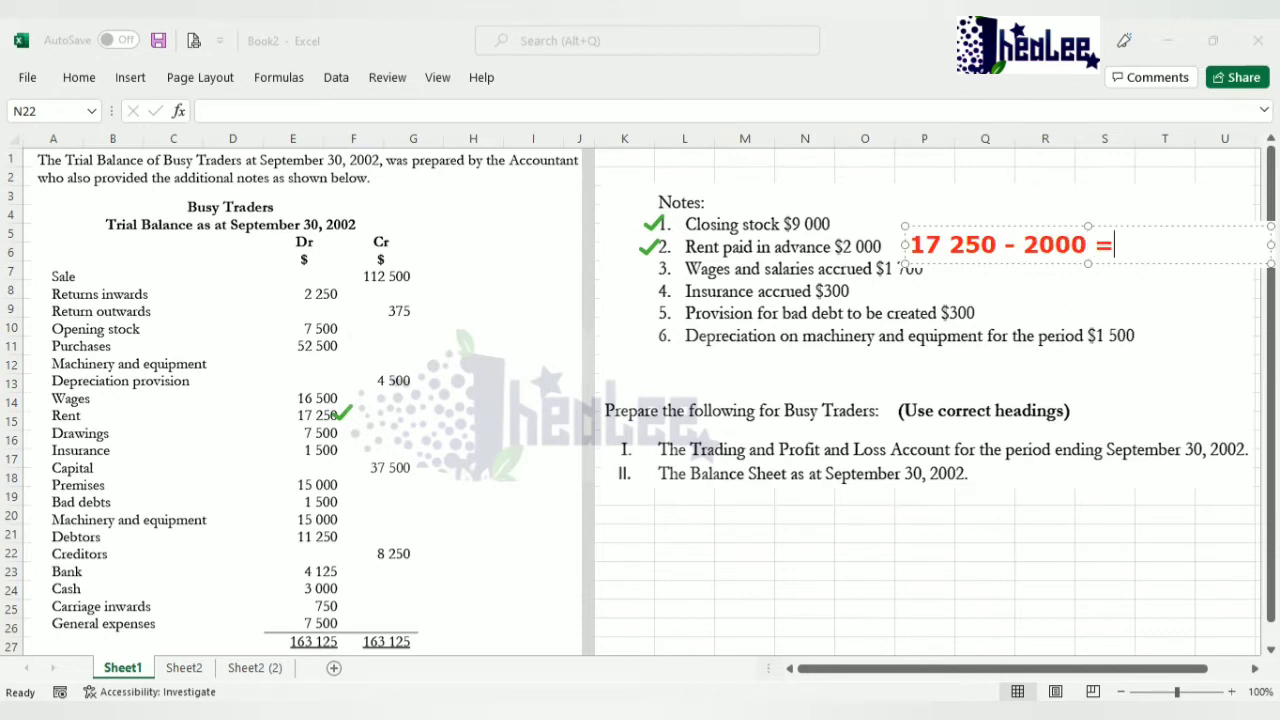
type(" 15 250")
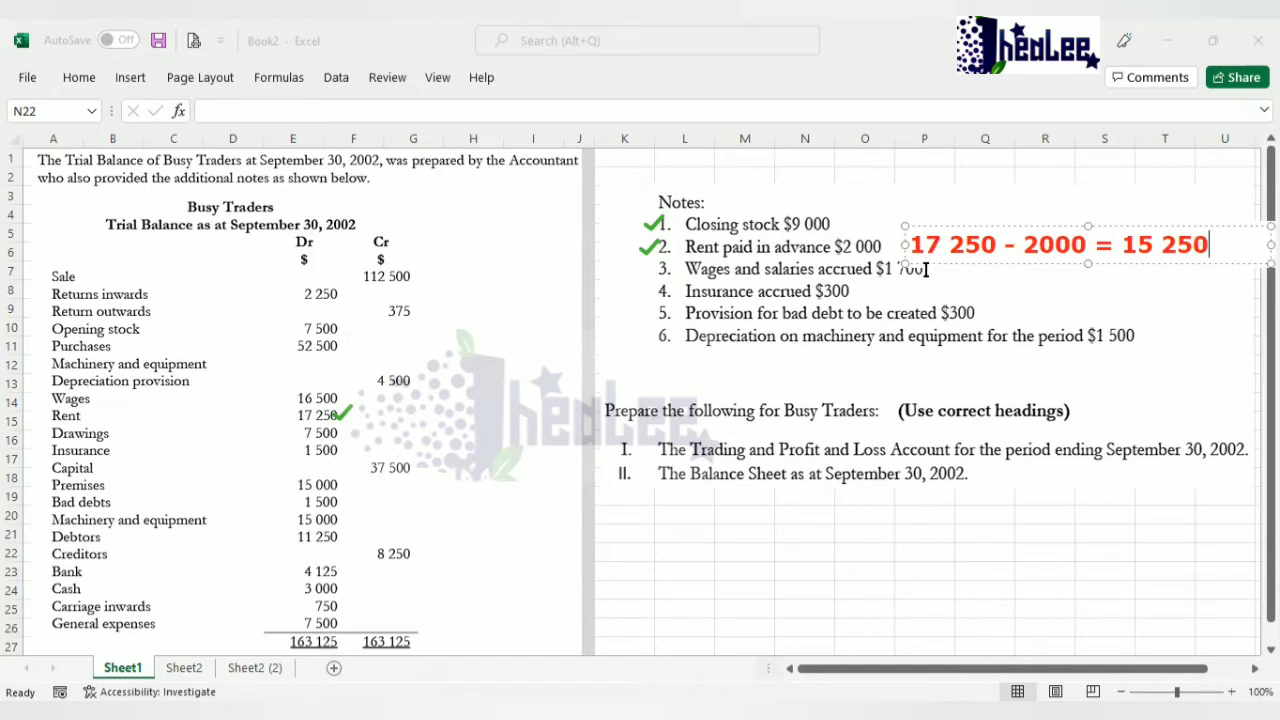
key("Escape")
key("Escape")
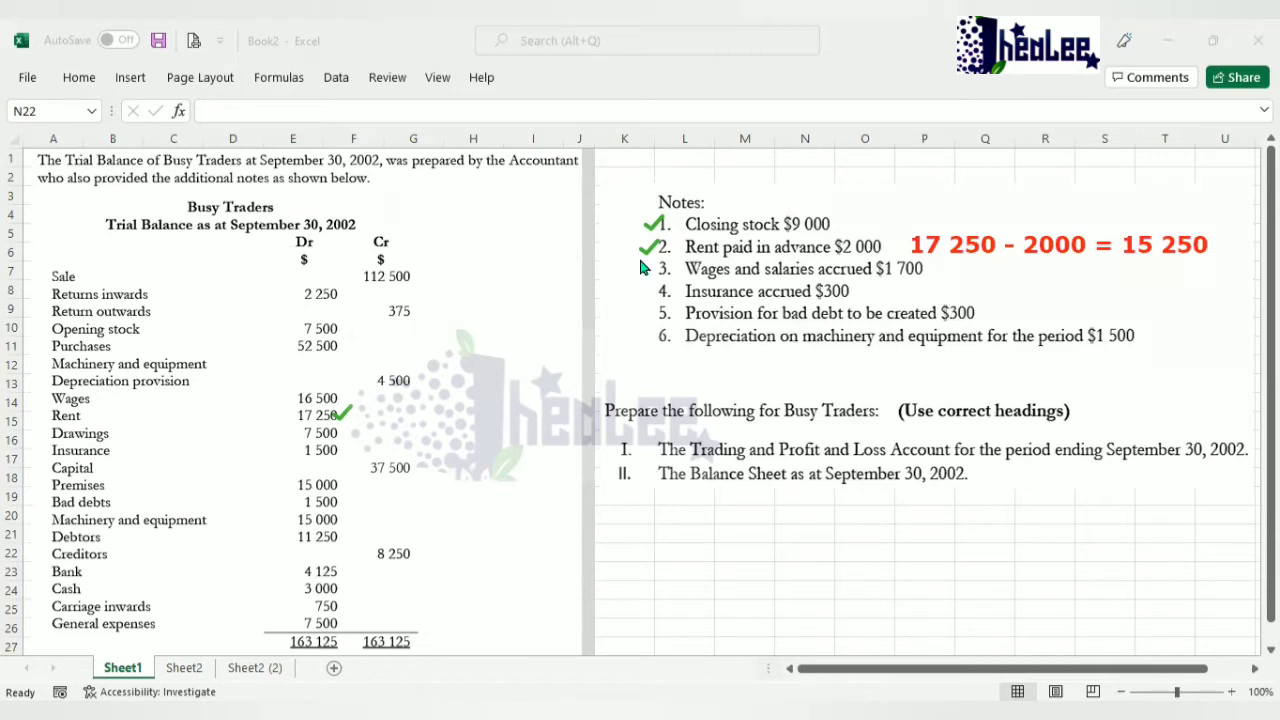
Tick the wages and salaries accrued note and annotate it with "16 500 + 1 700 = 18 200".
left_click_drag(641, 265, 656, 262)
left_click_drag(940, 252, 1276, 290)
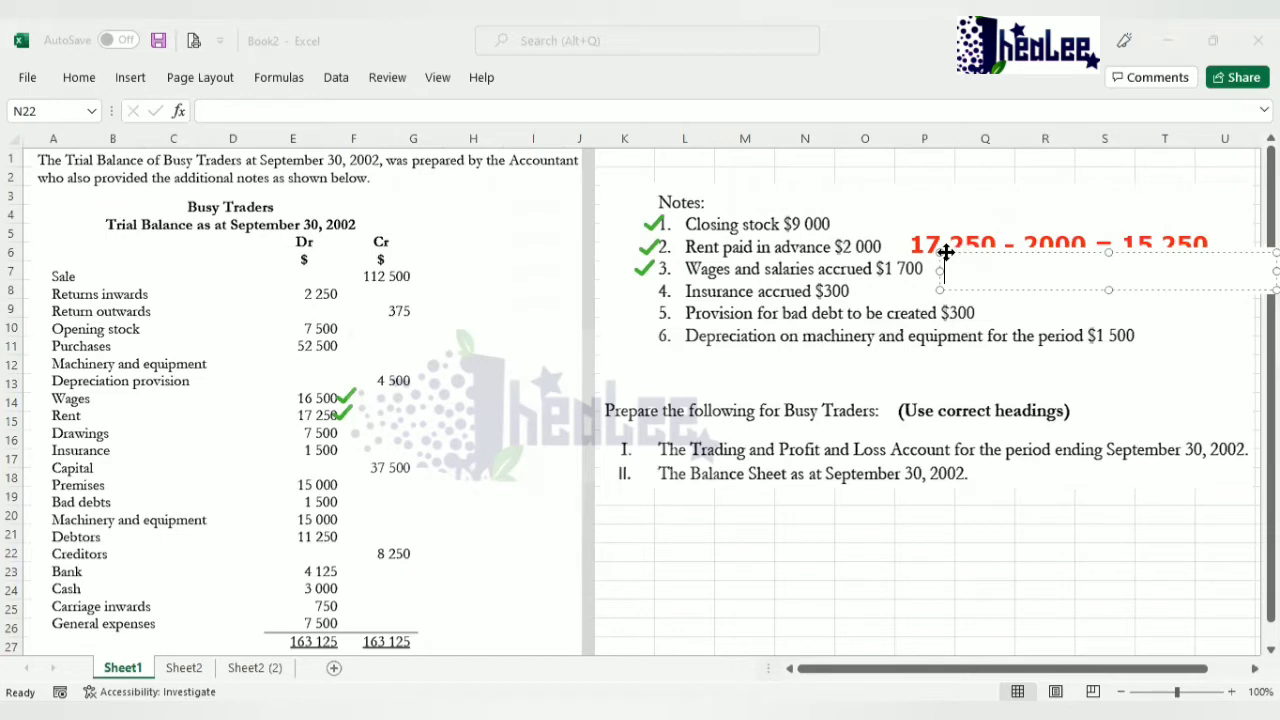
left_click_drag(945, 252, 932, 253)
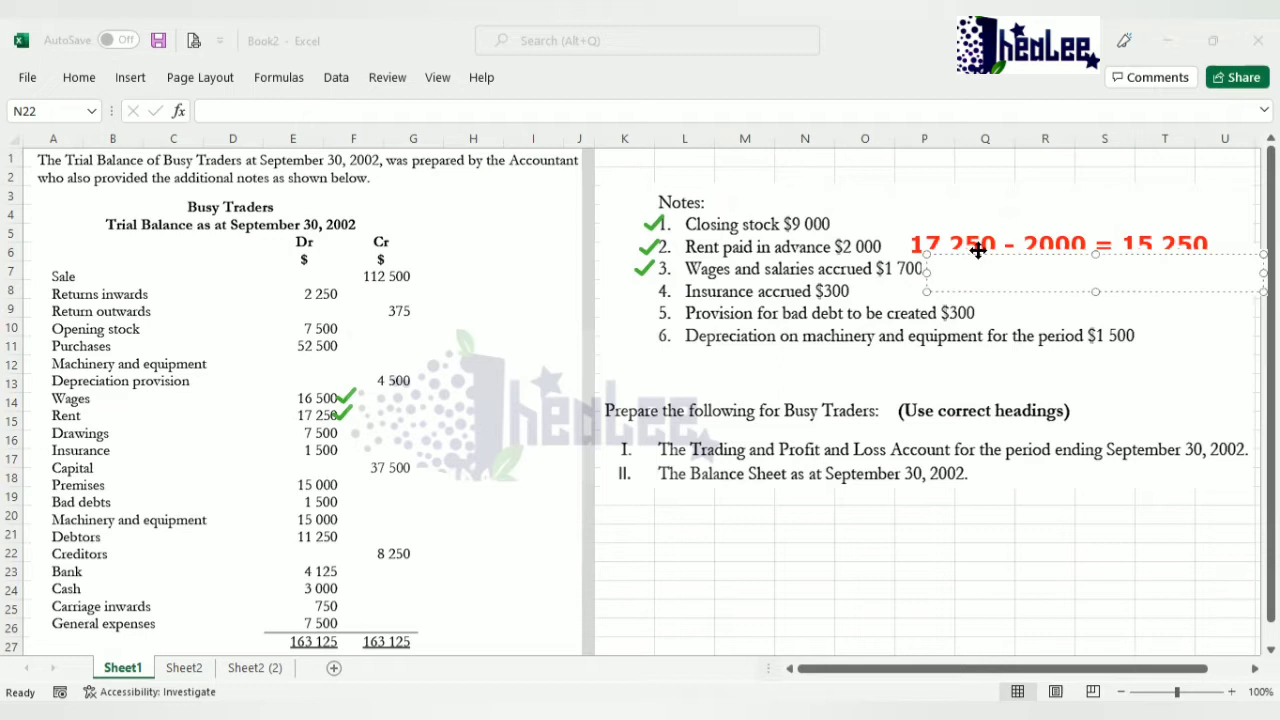
type("500 +")
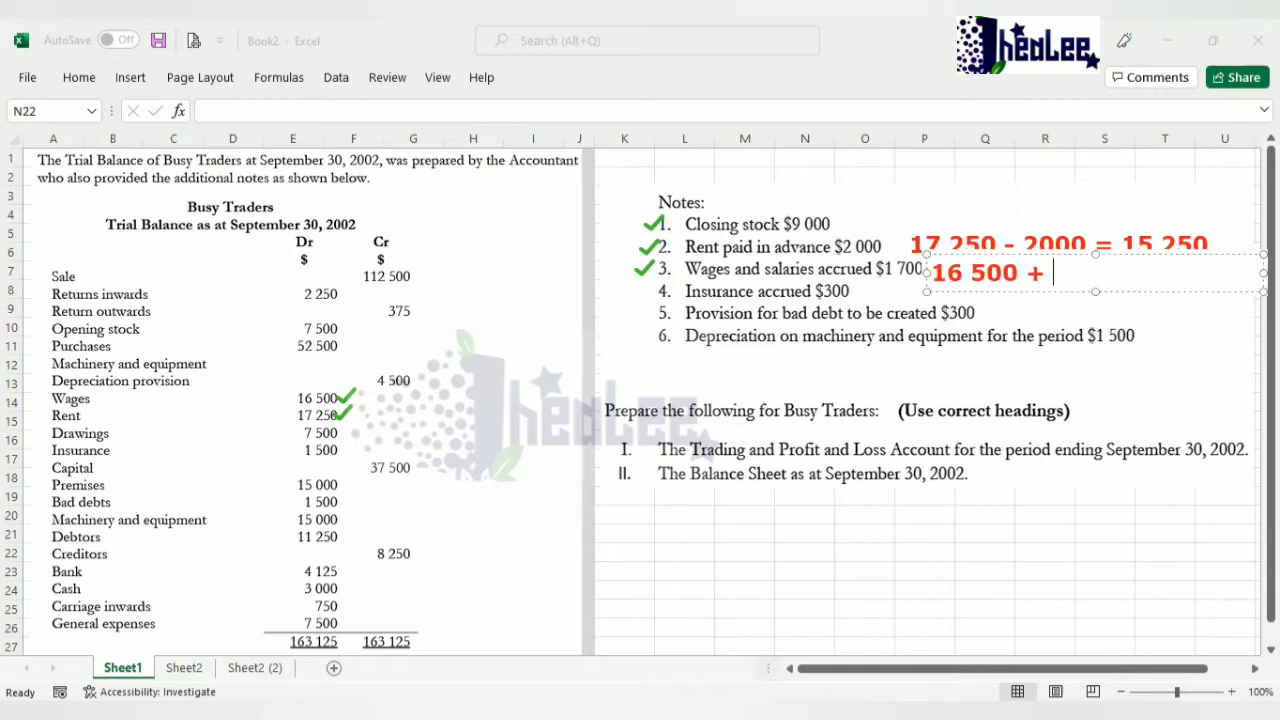
type(" 1 700 = ")
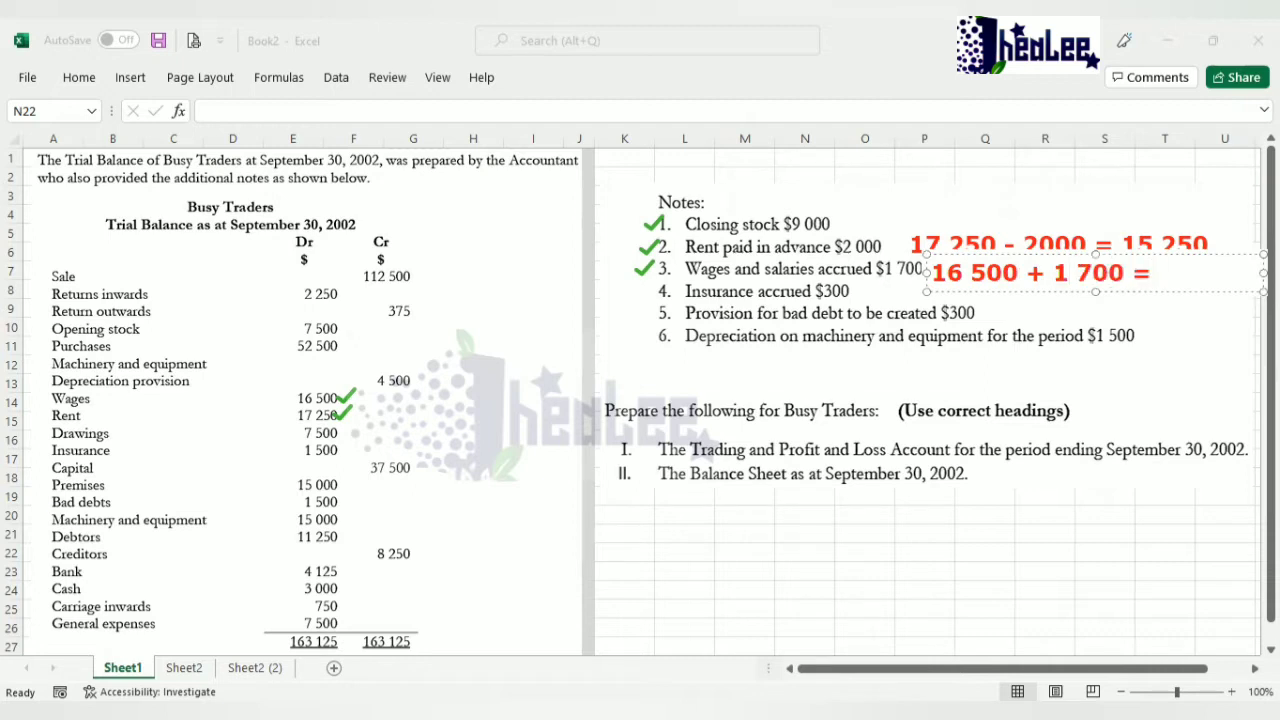
type("18 200")
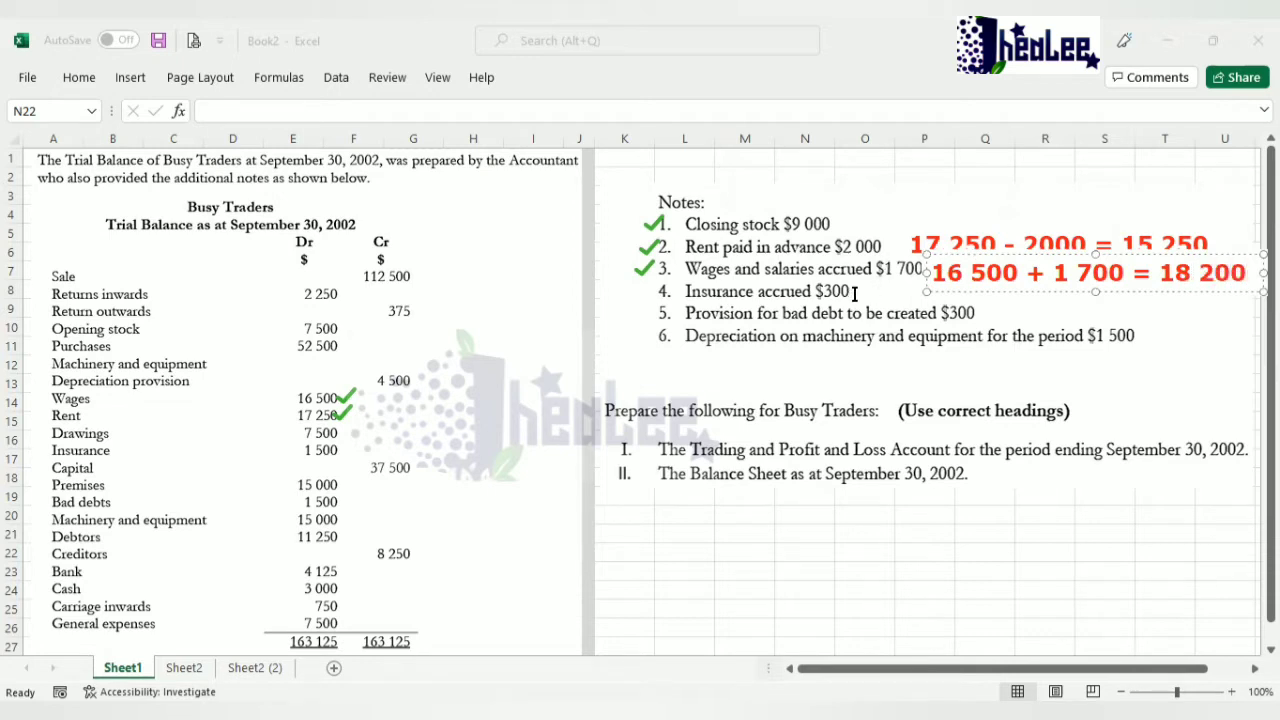
key("Escape")
key("Escape")
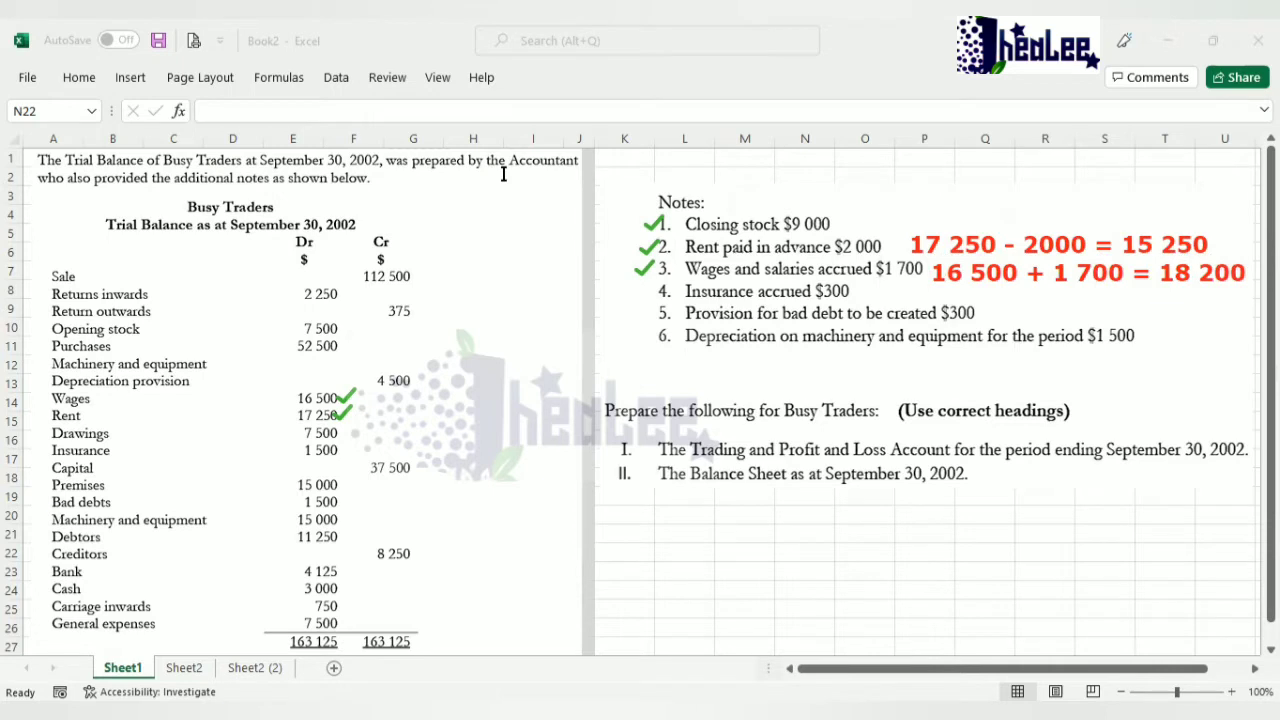
Tick the insurance accrued note and annotate it with "1 500 + 300 = 1 800".
left_click_drag(642, 262, 640, 284)
left_click(892, 285)
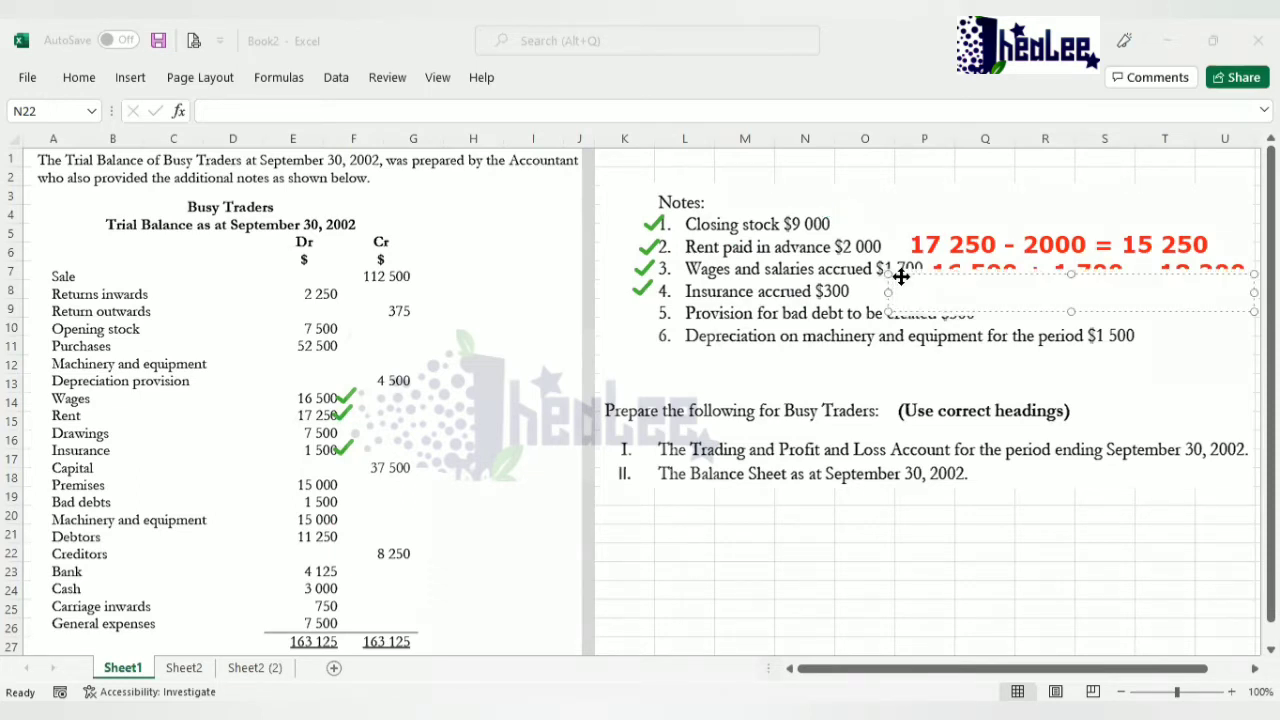
left_click_drag(901, 277, 876, 279)
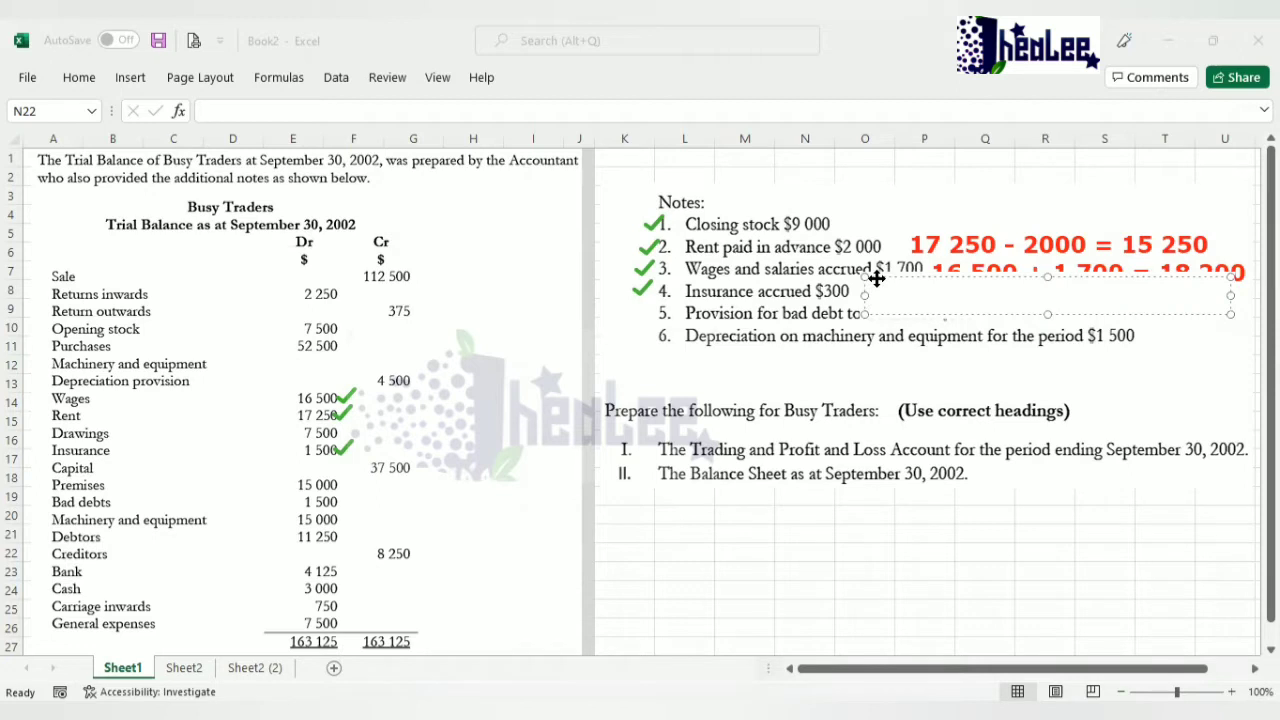
type("1 500 + 300 ")
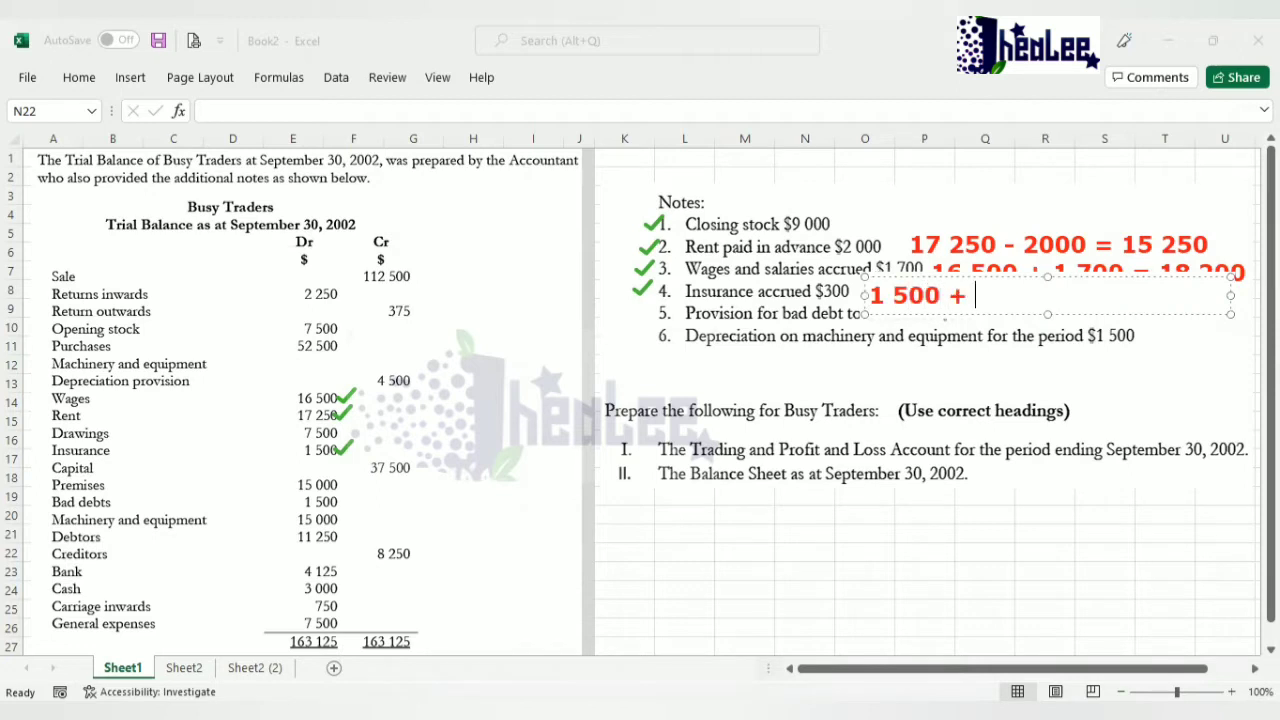
type("= ")
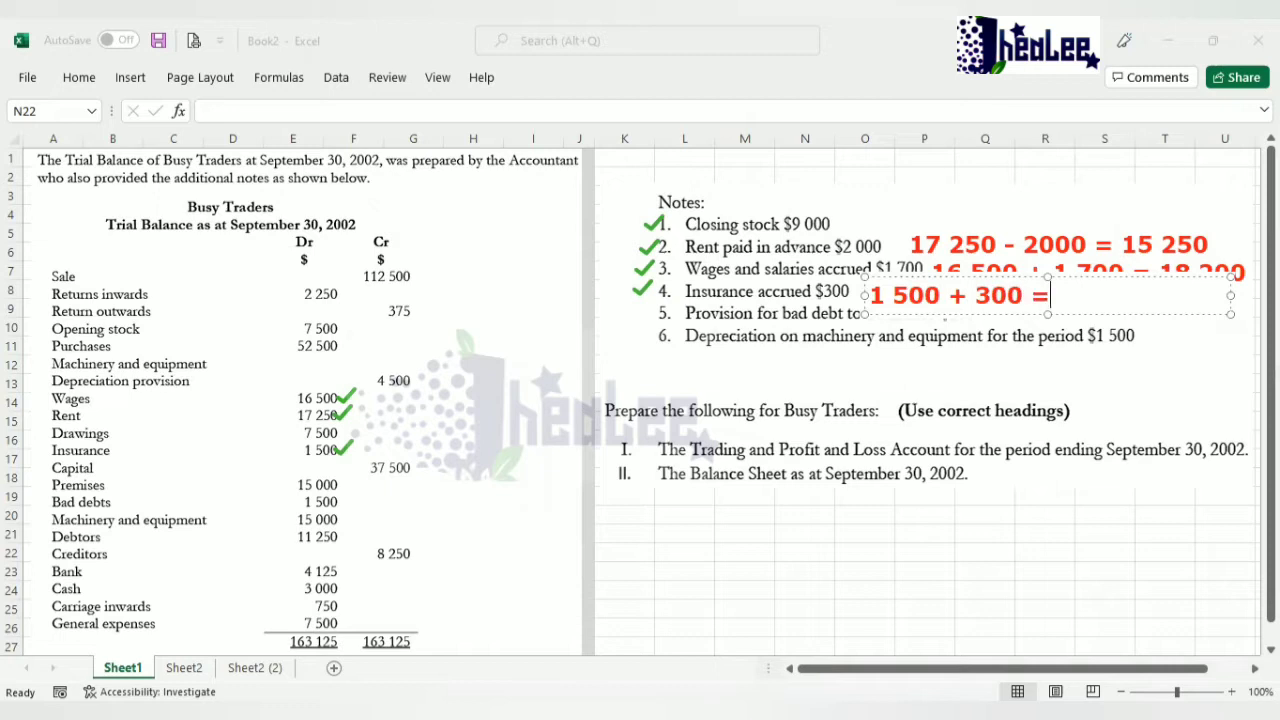
type("1 800")
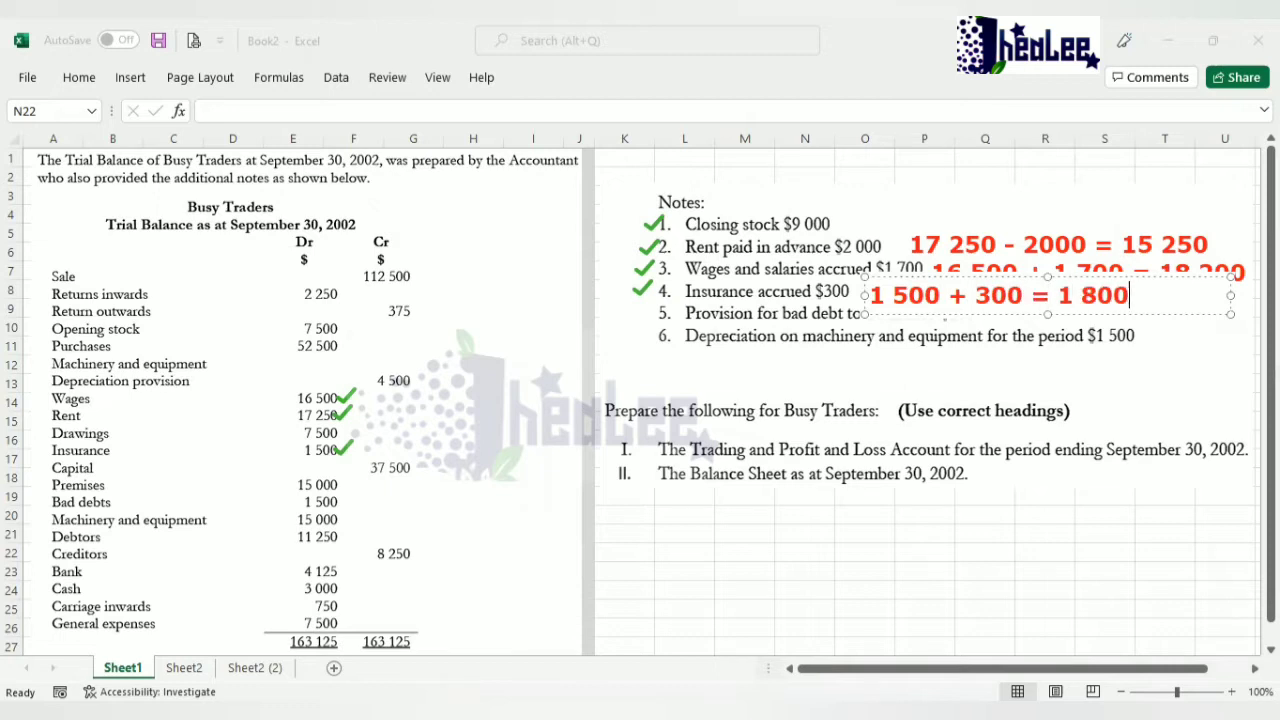
left_click(924, 328)
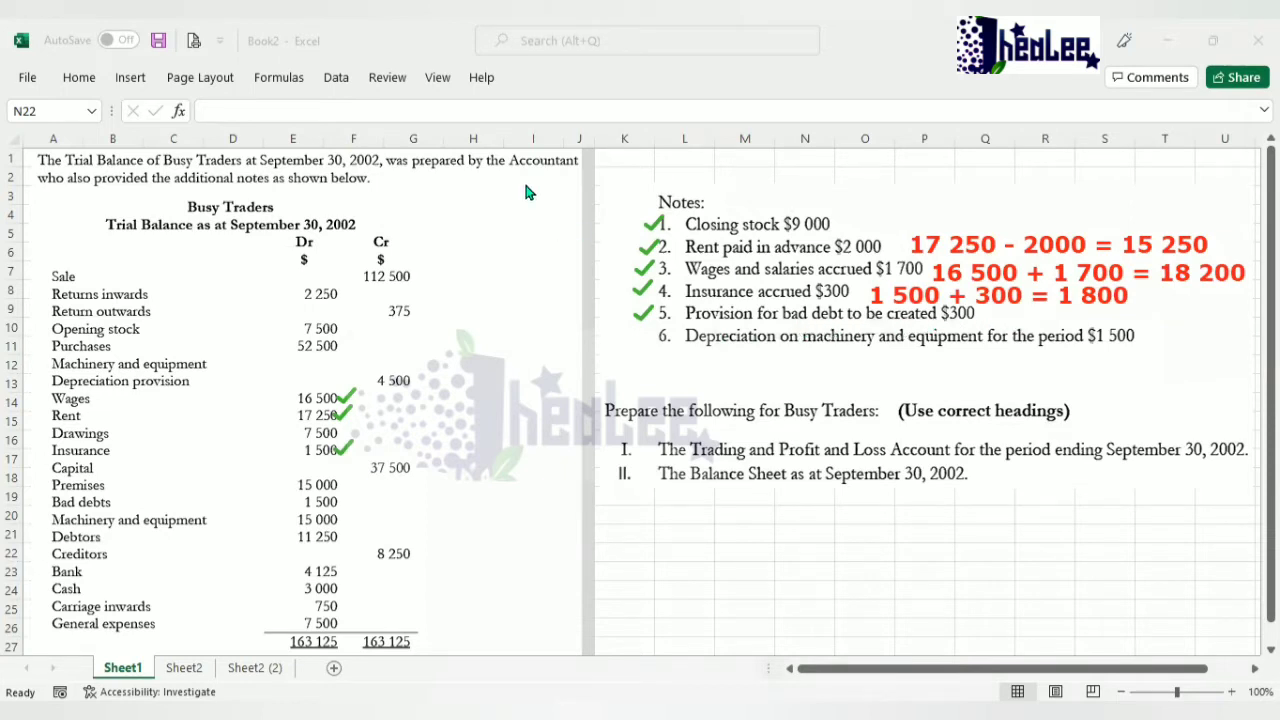
Label the provision for bad debt note with the red text "Expense".
left_click(982, 304)
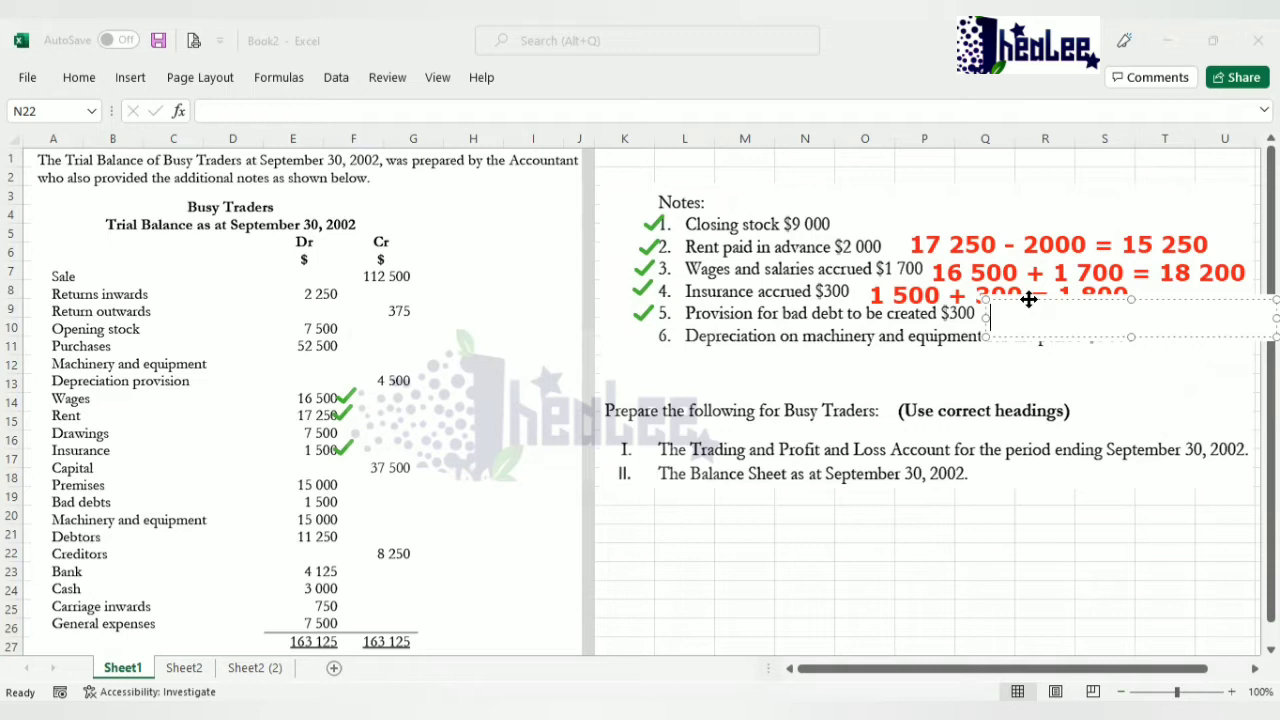
type("Expense")
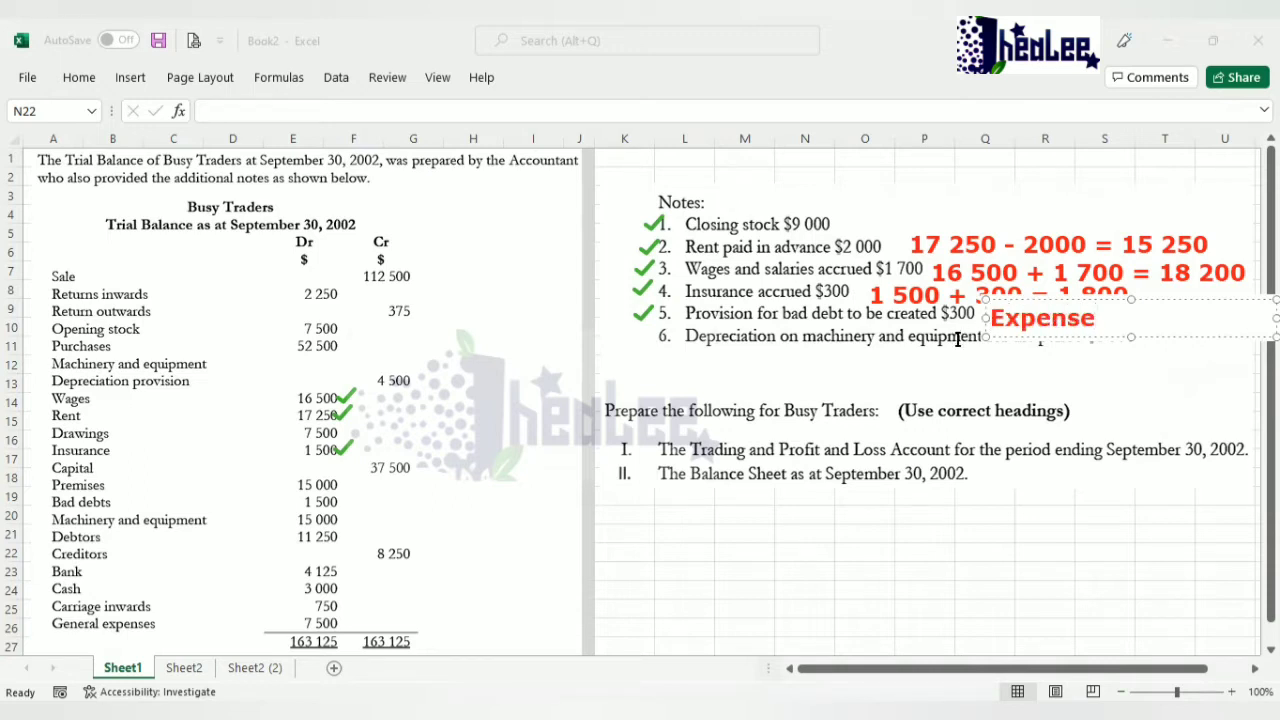
key("Escape")
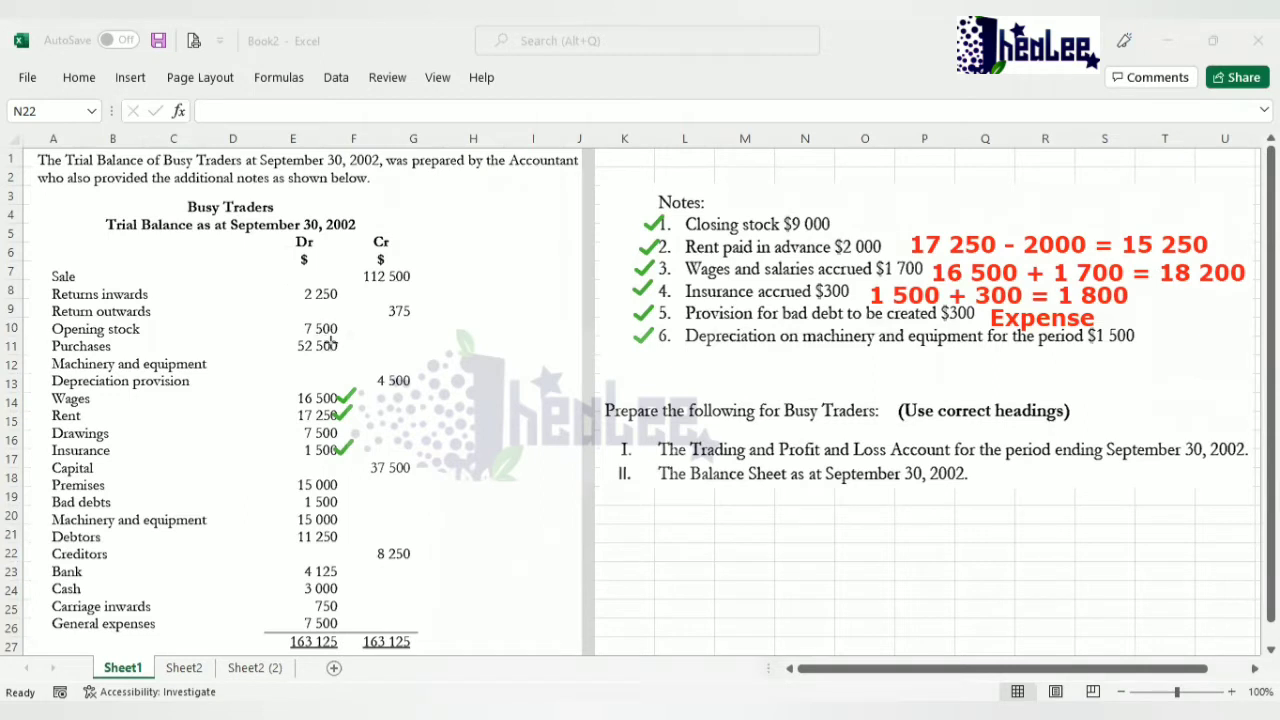
Mark the depreciation provision in the trial balance and label the machinery and equipment depreciation note "Expense".
mouse_move(367, 375)
left_mouse_down()
mouse_move(410, 400)
mouse_move(430, 392)
left_mouse_up()
left_click(1145, 317)
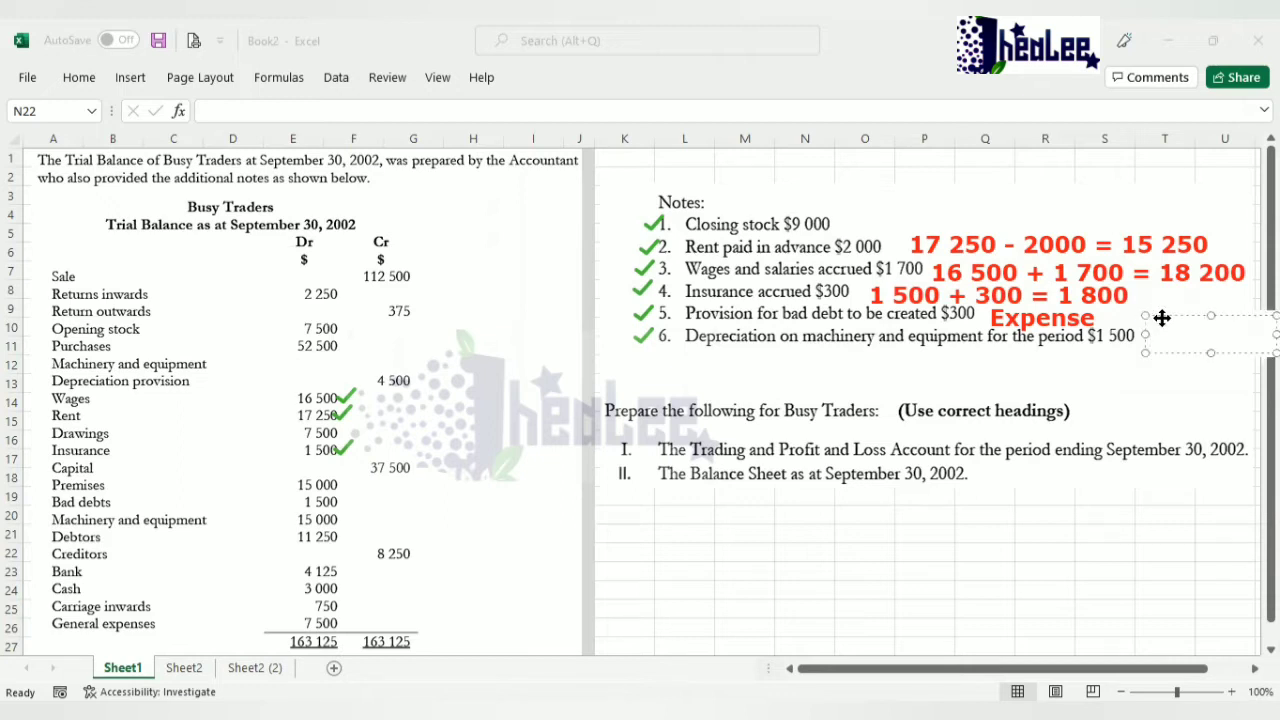
left_click_drag(1151, 317, 1141, 317)
type("Expense")
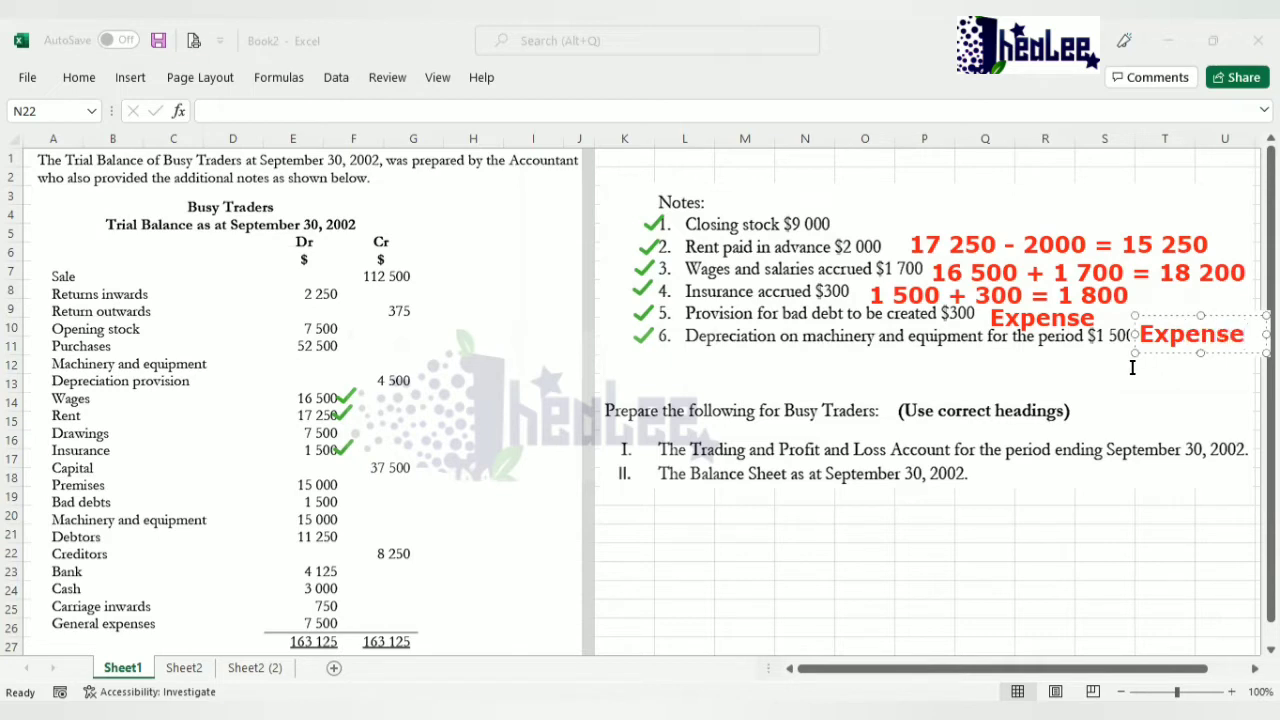
left_click(1120, 362)
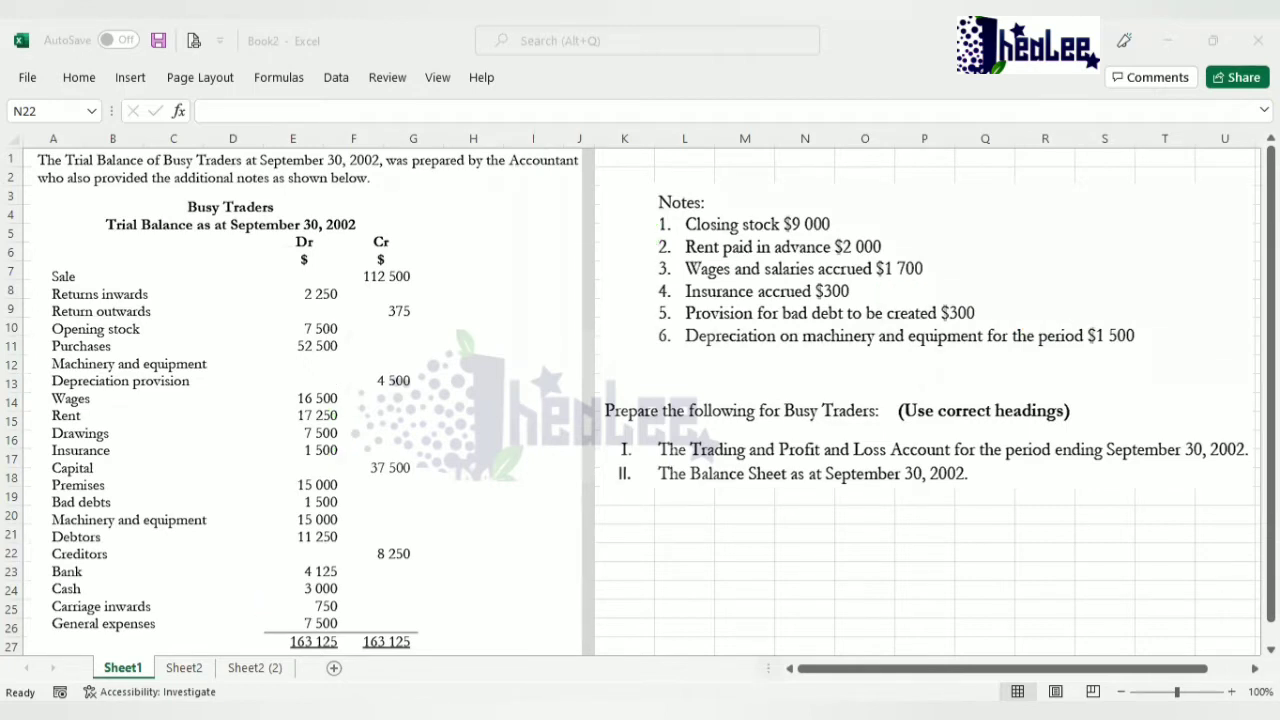
Compare the trial balance and notes on Sheet1 with the blank Trading and Profit and Loss Account on Sheet2.
key("alt+Tab")
key("ctrl+Page_Down")
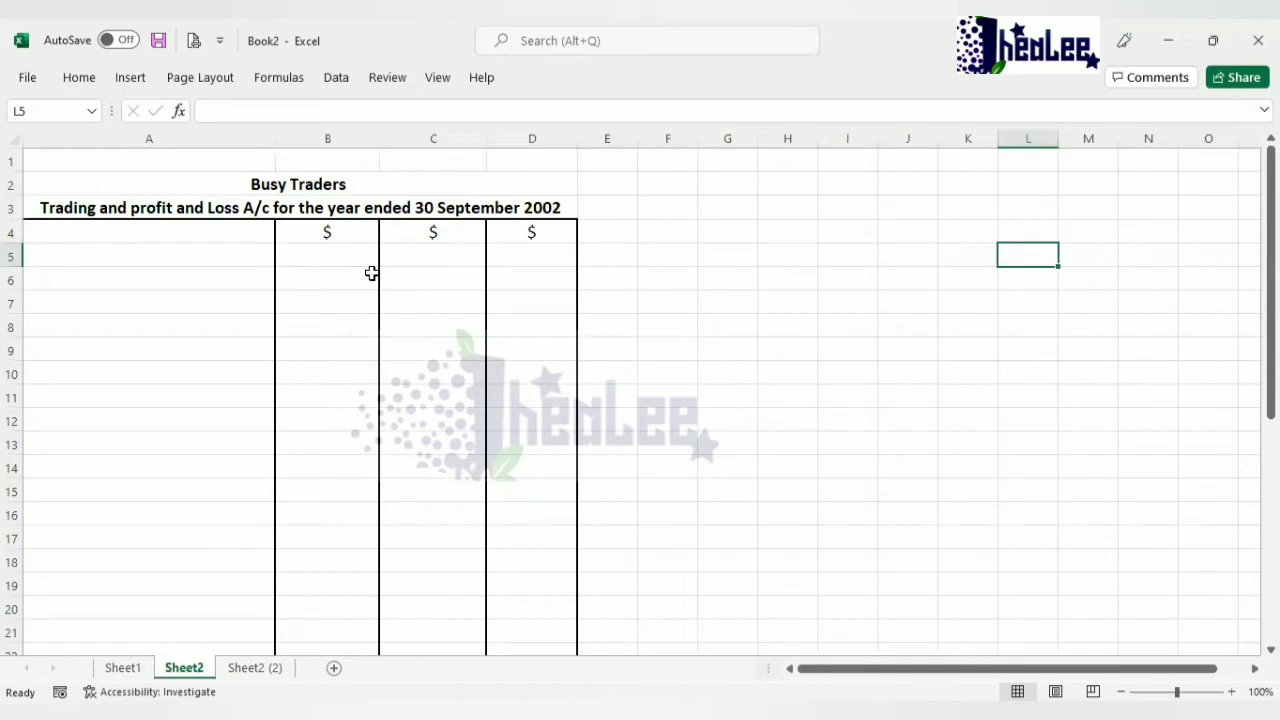
left_click(116, 668)
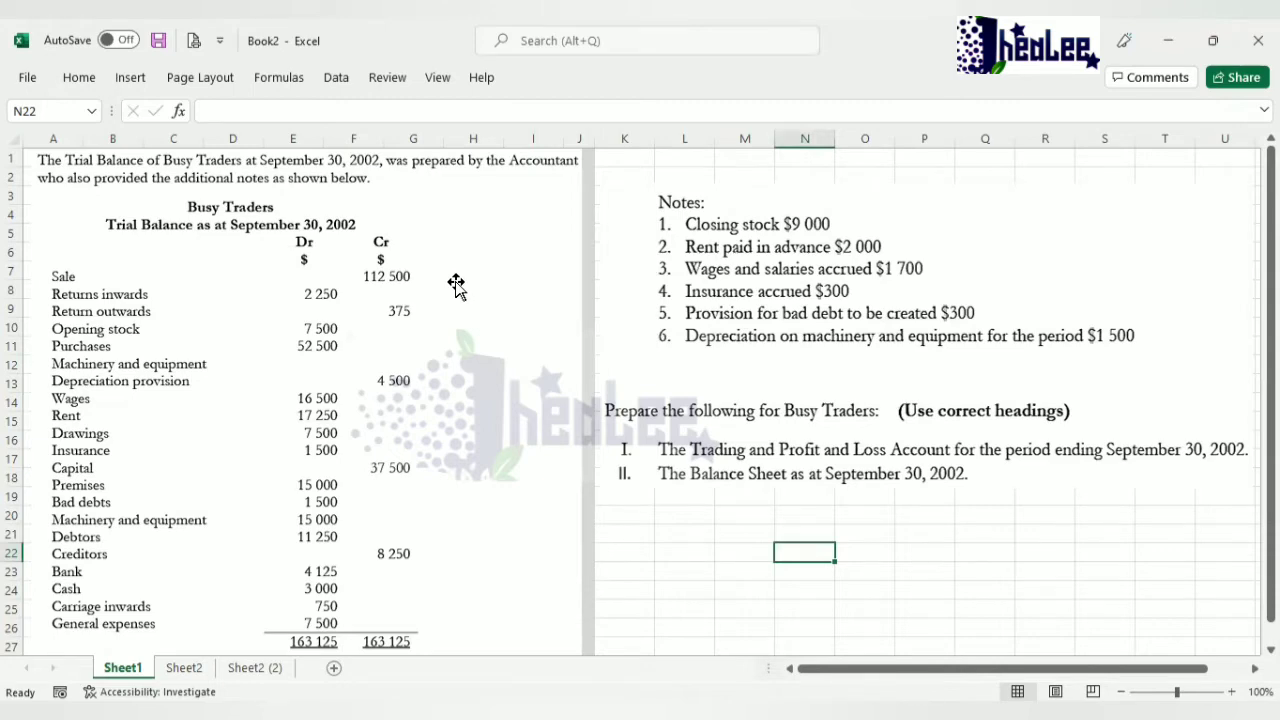
left_click(182, 668)
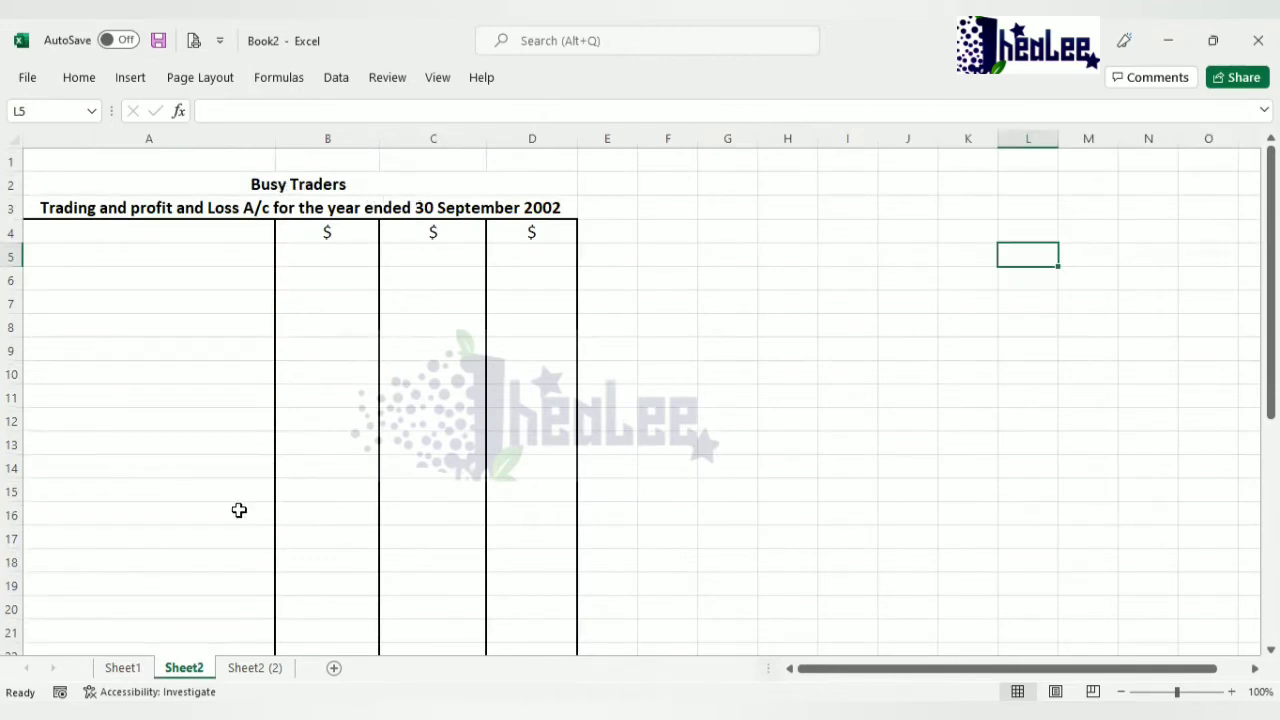
left_click(124, 668)
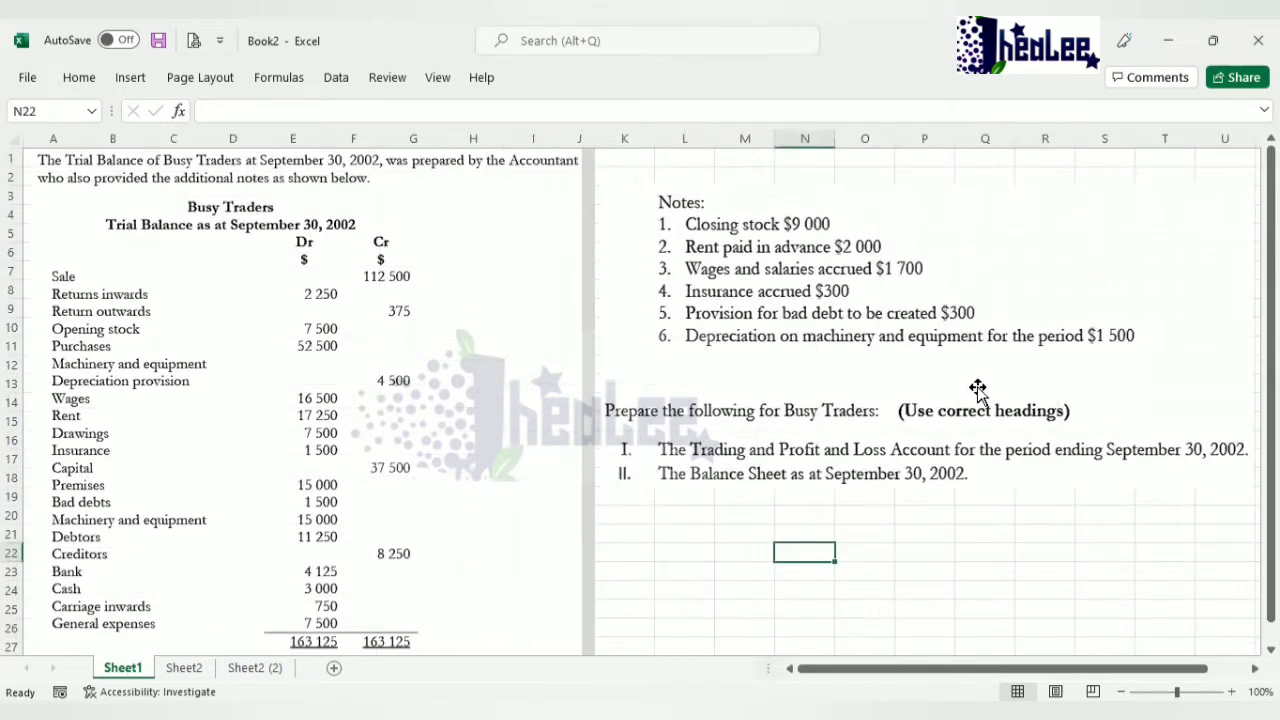
Enter a Sales line in row 5 of the Sheet2 account, with 112 500 in the third dollar column.
left_click(184, 668)
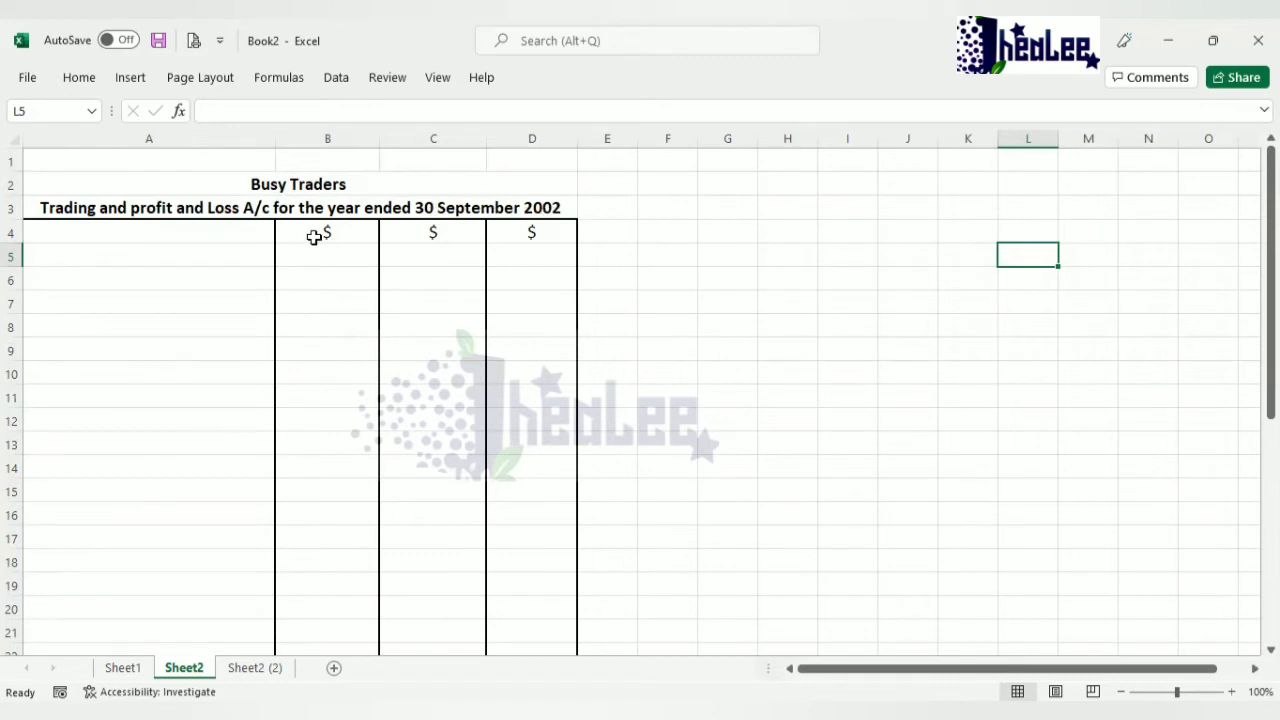
left_click(167, 256)
type("Sales")
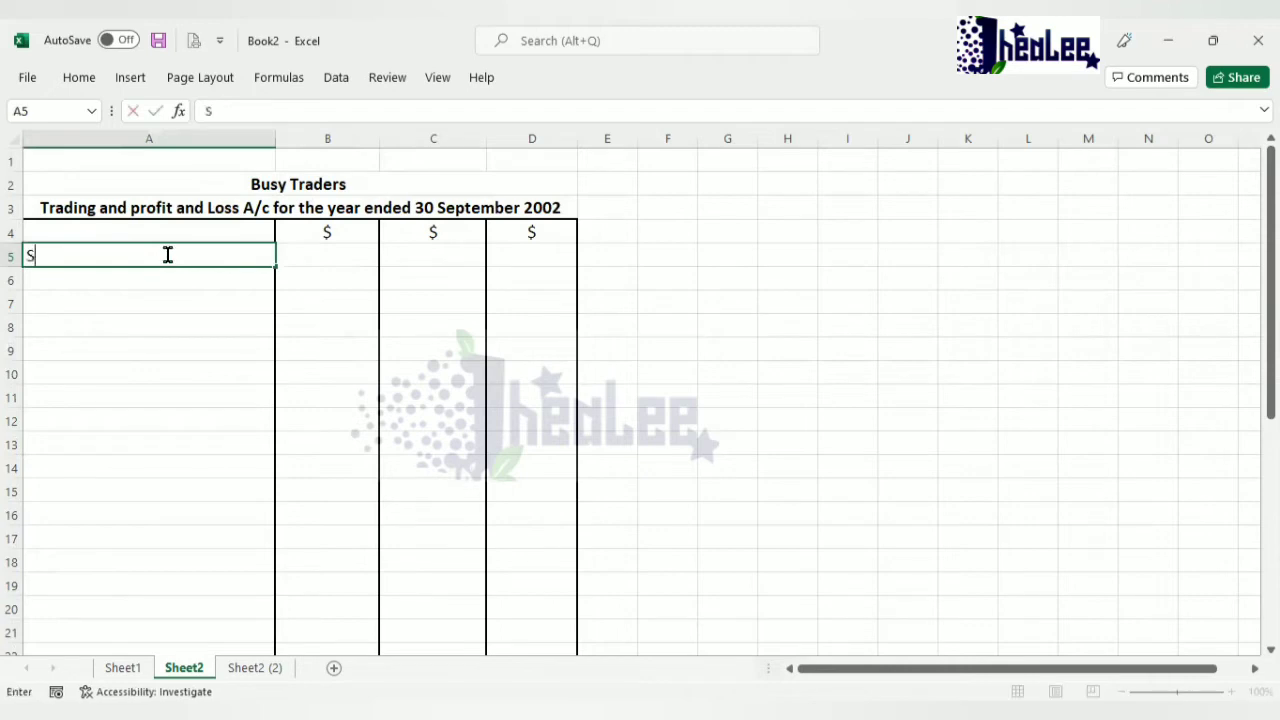
key("Tab")
key("Tab")
key("Tab")
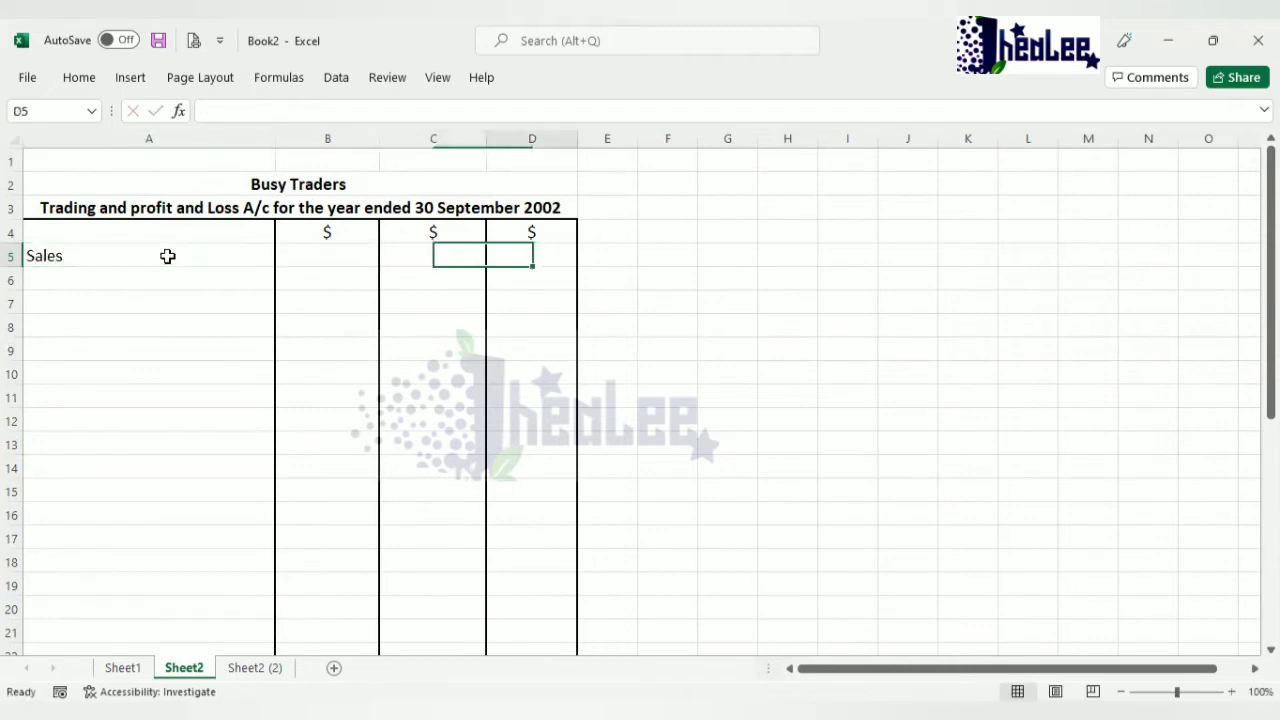
type("11 20")
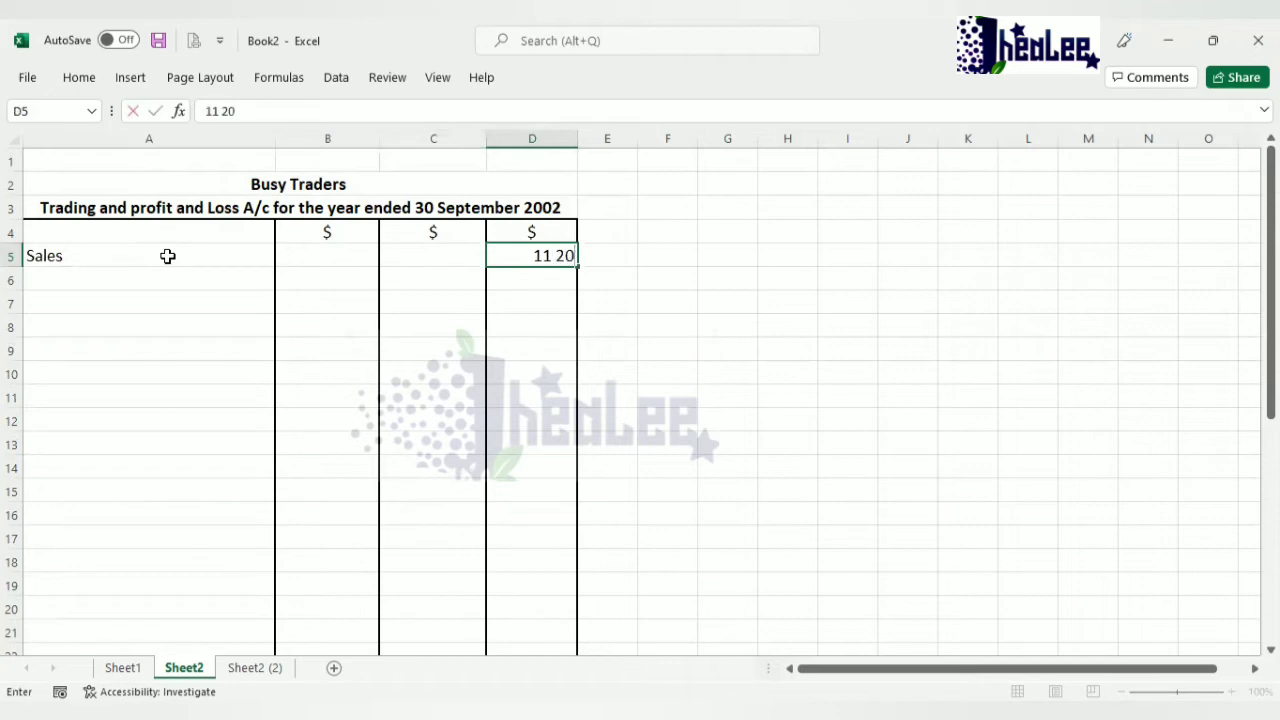
key("BackSpace")
key("BackSpace")
type("2 500")
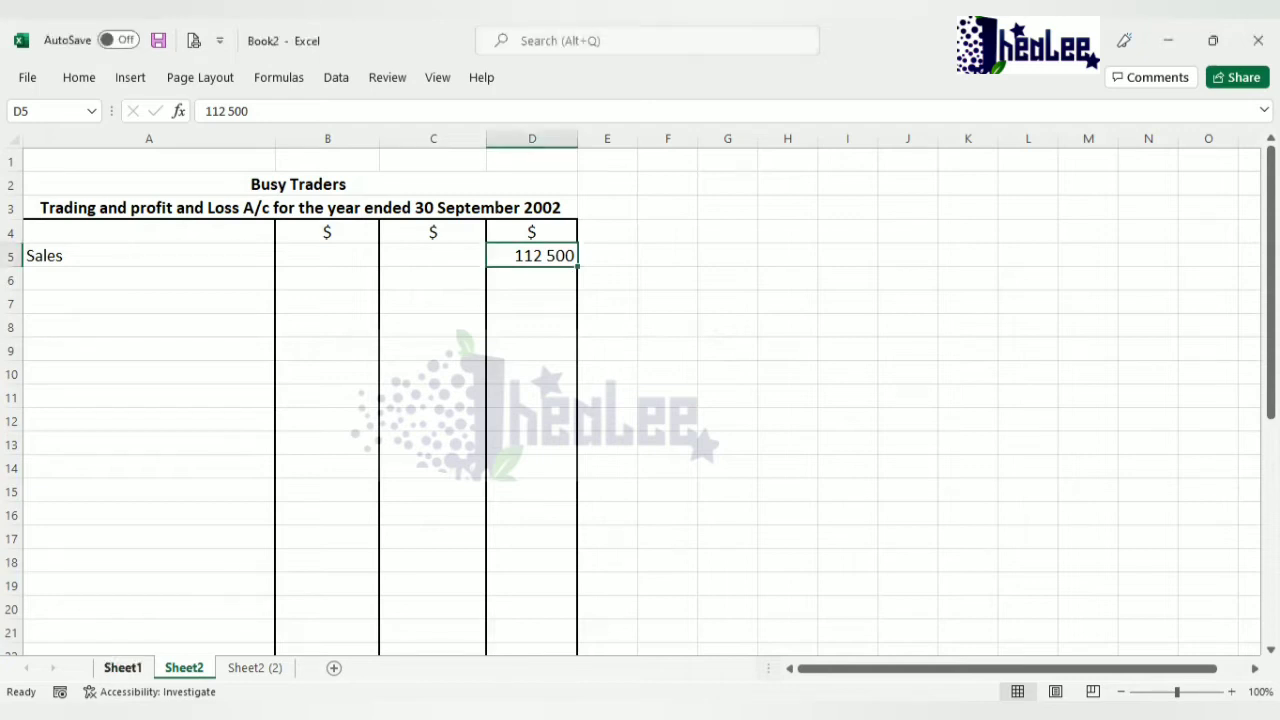
Check the returns inwards figure on Sheet1, and enter a "Less Returns Inwards" line in row 6 of Sheet2 with 2 250 in the third dollar column.
key("ctrl+Page_Up")
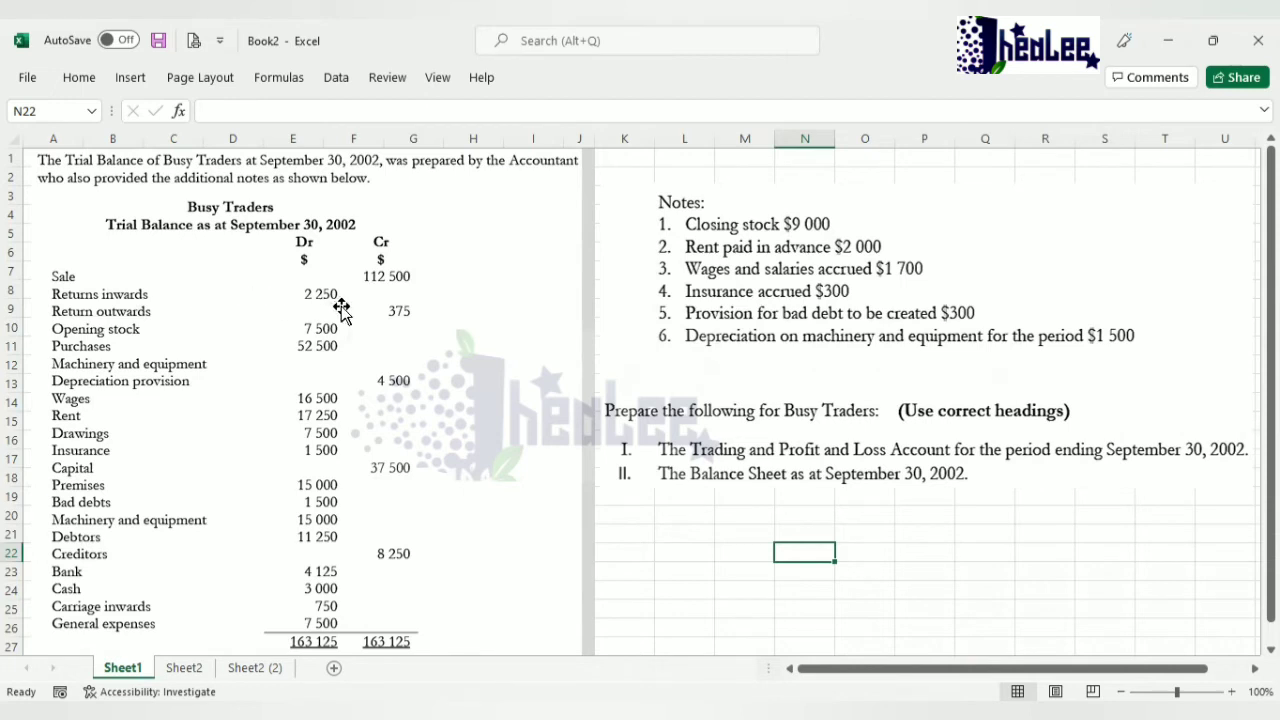
left_click(184, 667)
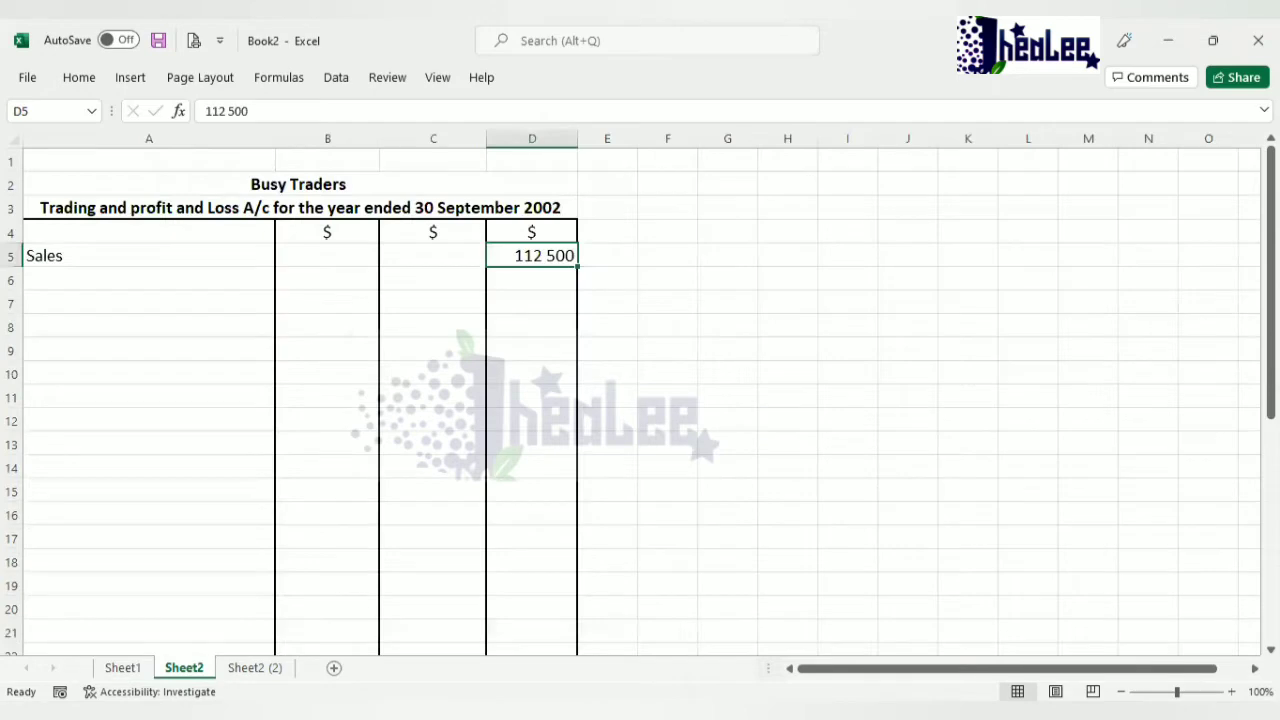
left_click(74, 279)
type("L")
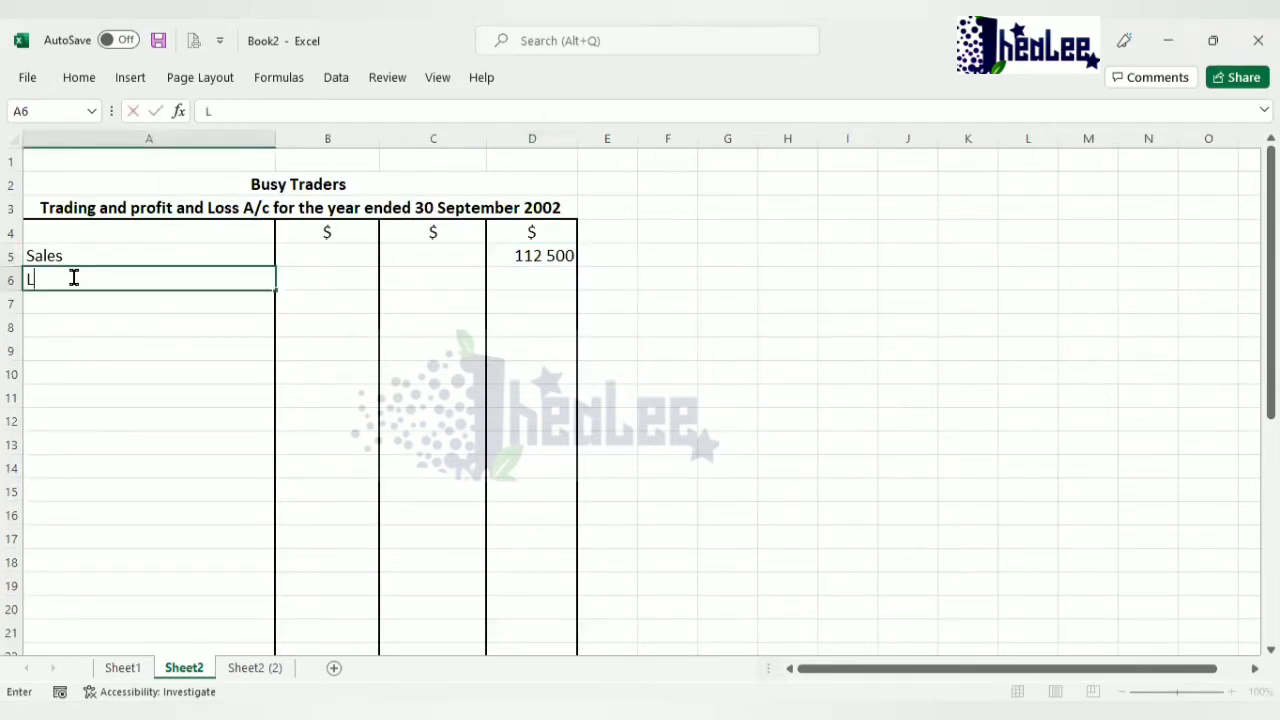
type("ess Ret")
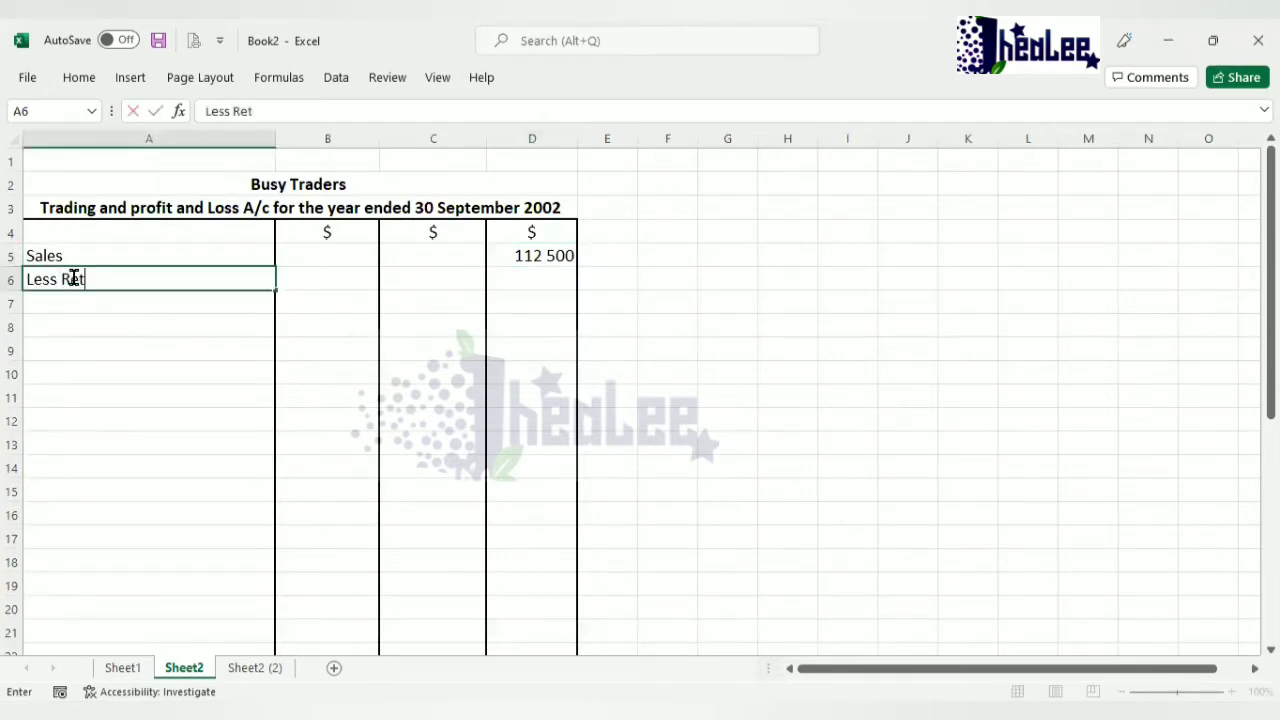
type("urns Inwards")
key("Tab")
key("Tab")
key("Tab")
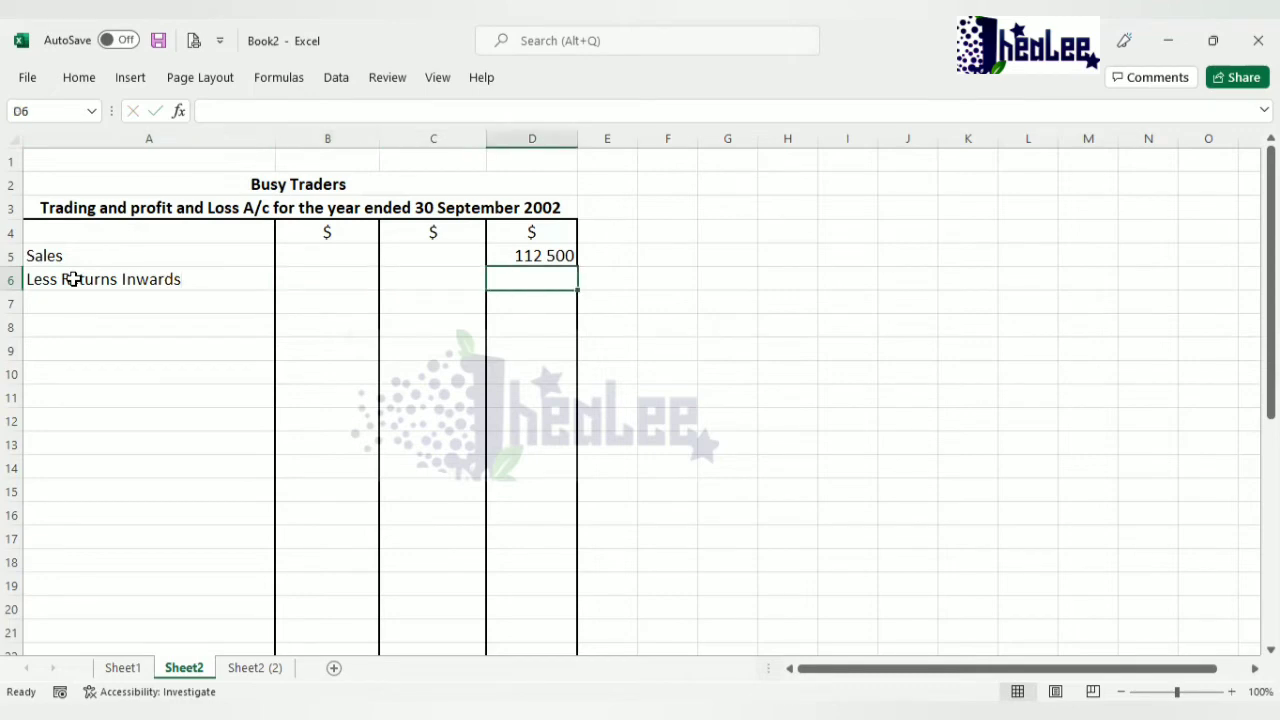
type("2 250")
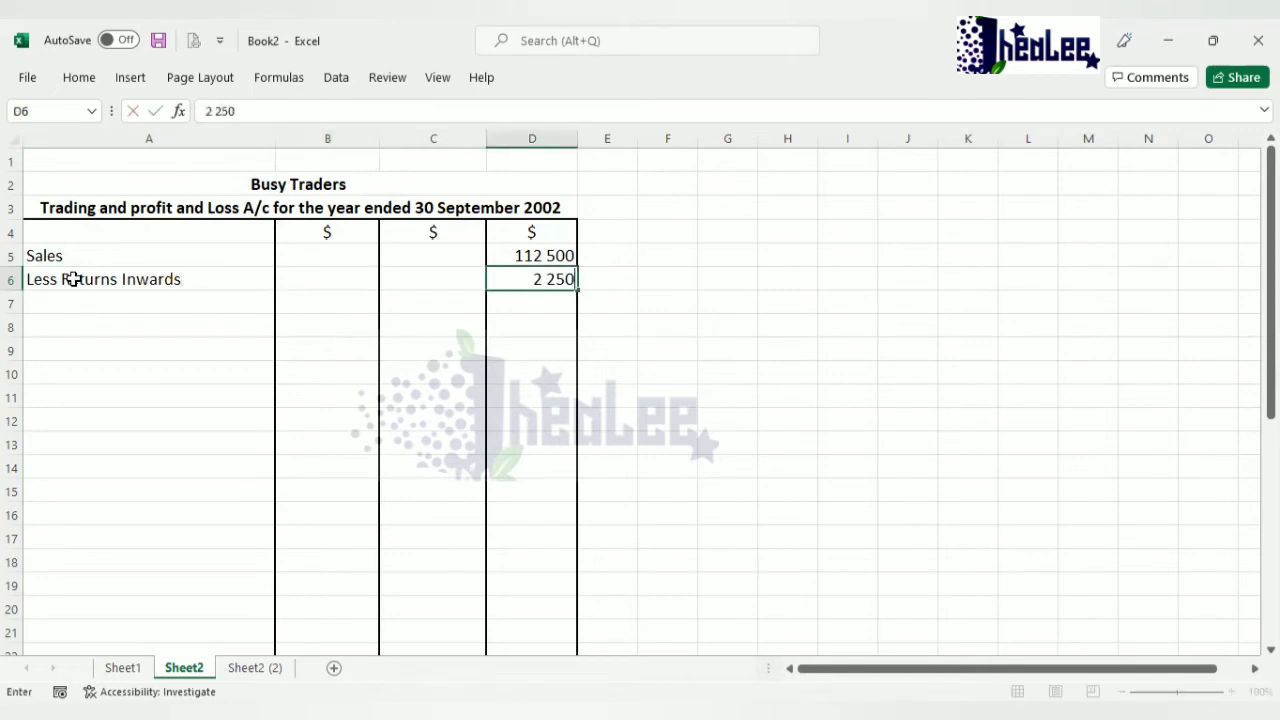
Enter a "Net Sales" line in row 7 with 110 250 in the third dollar column.
left_click(553, 302)
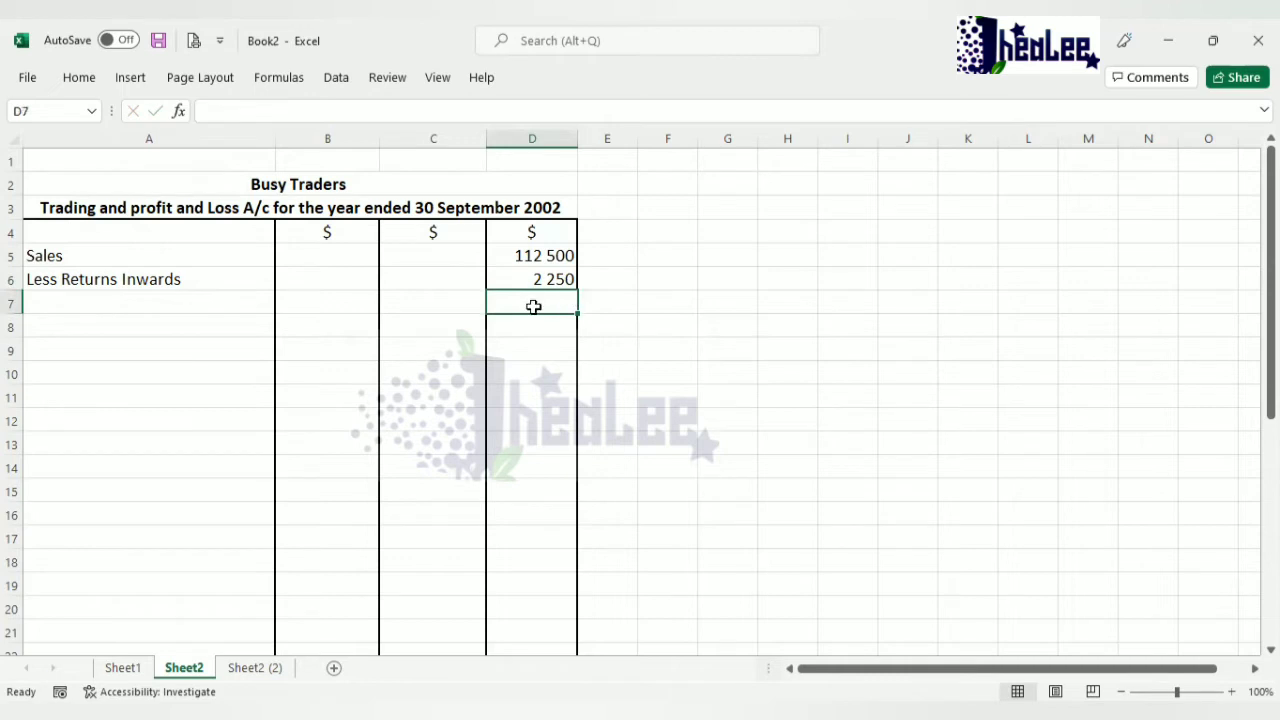
type("110 250")
left_click(237, 297)
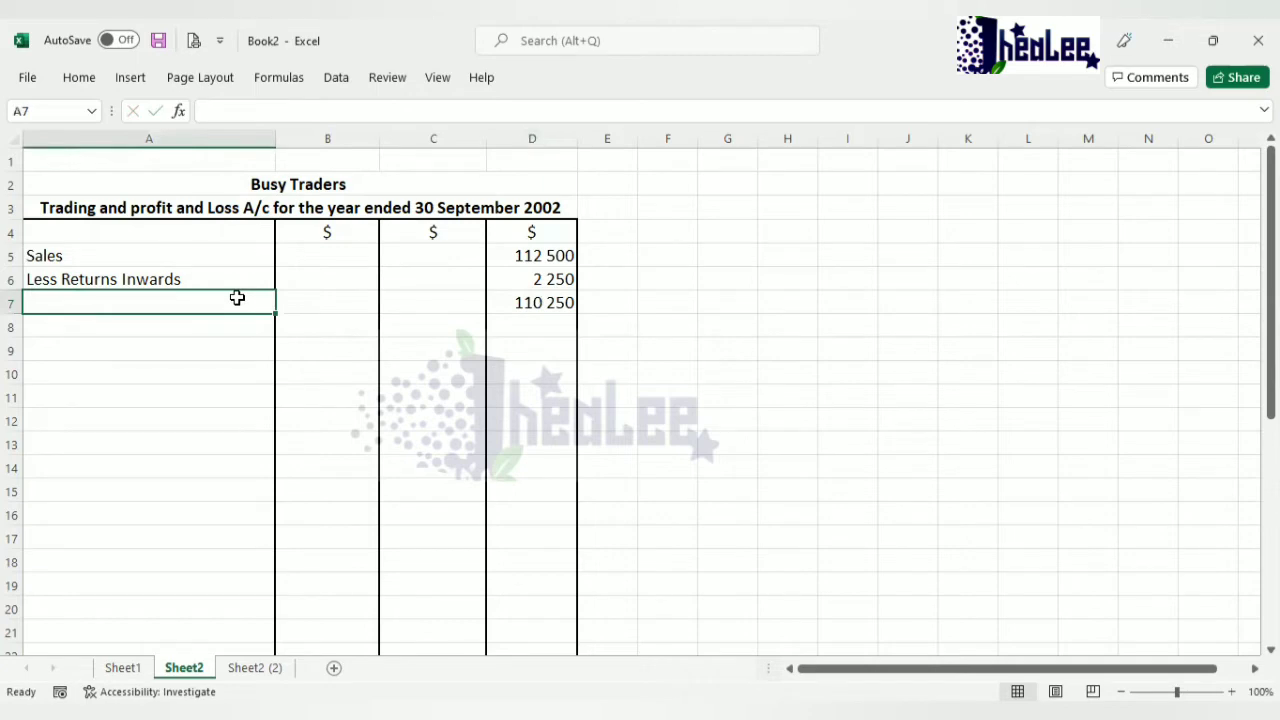
type("Net Sales")
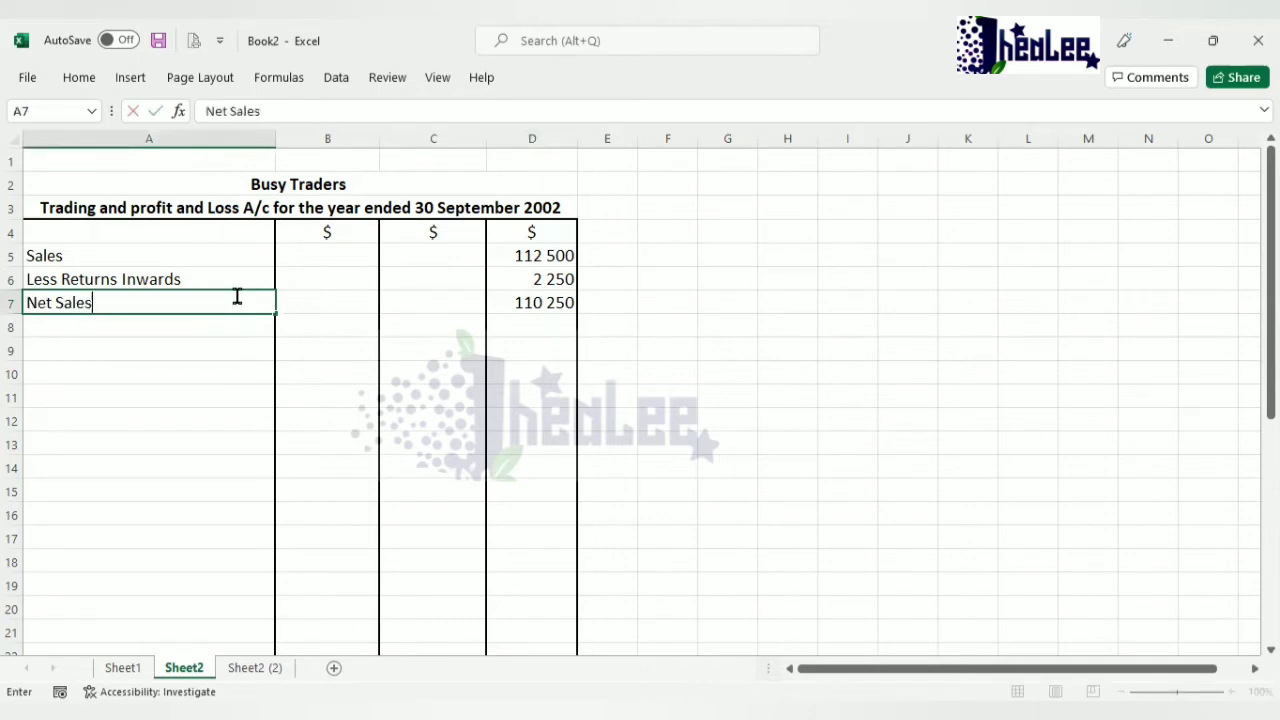
Add a bottom border beneath the returns inwards amount in D6 to mark the subtotal.
left_click(530, 281)
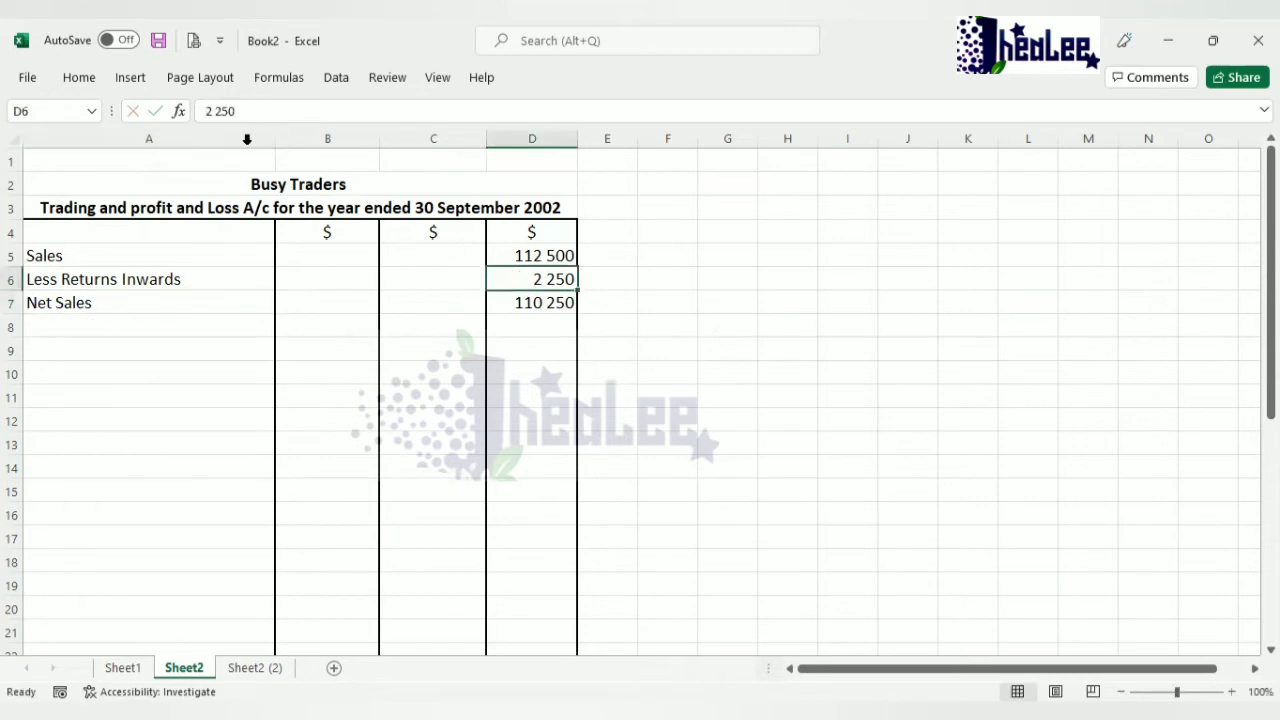
left_click(85, 80)
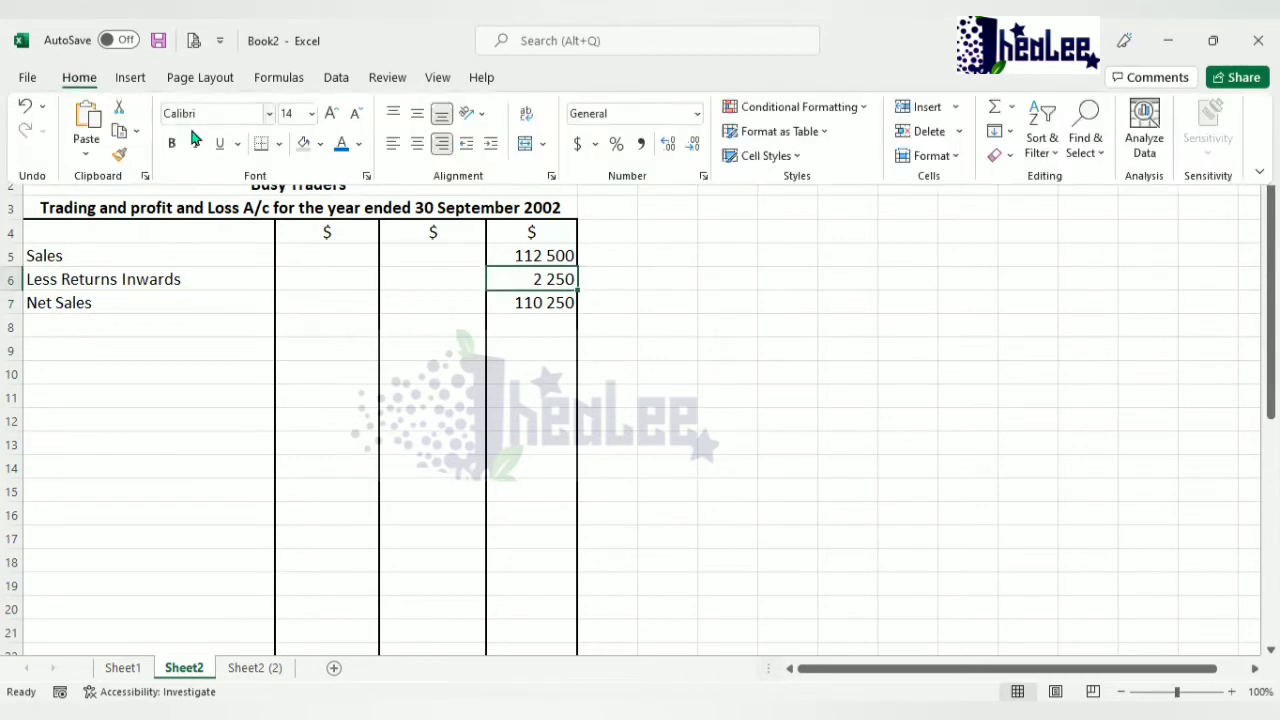
left_click(128, 330)
Enter the heading "Less Cost of sales:" in row 8, below Net Sales.
left_click(128, 328)
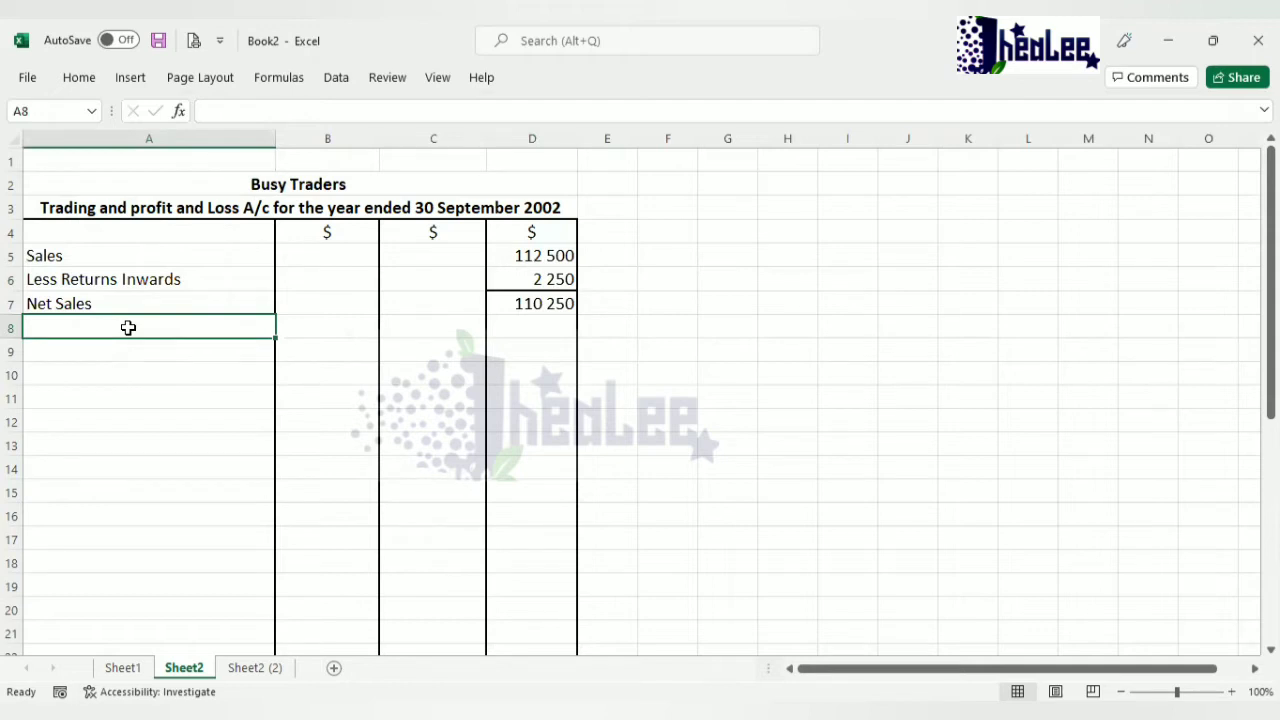
type("Less ")
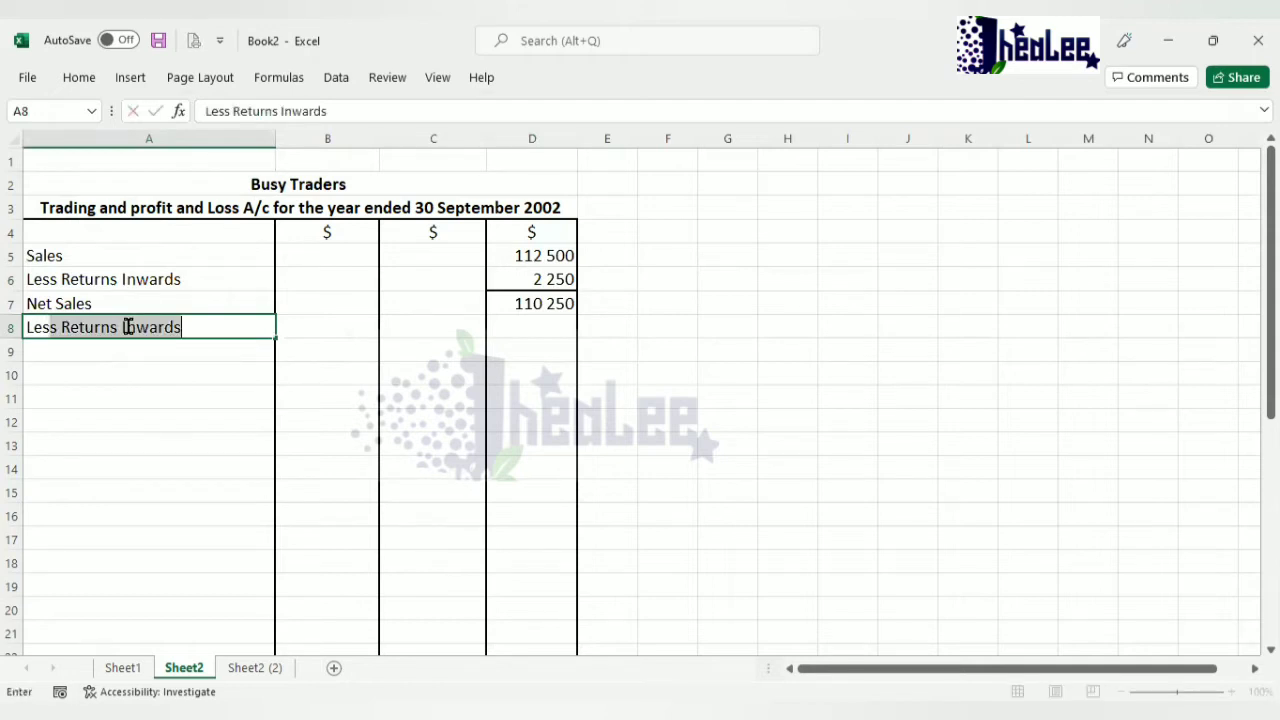
type("Cost")
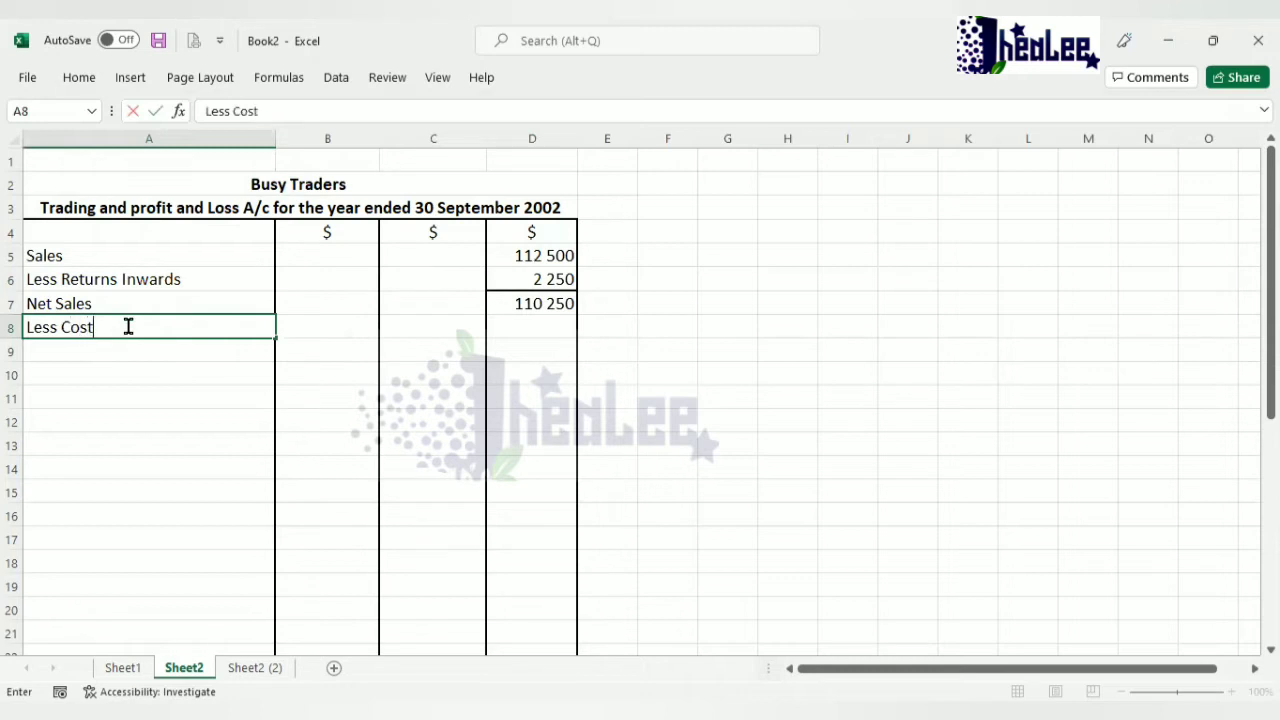
type(" of sales")
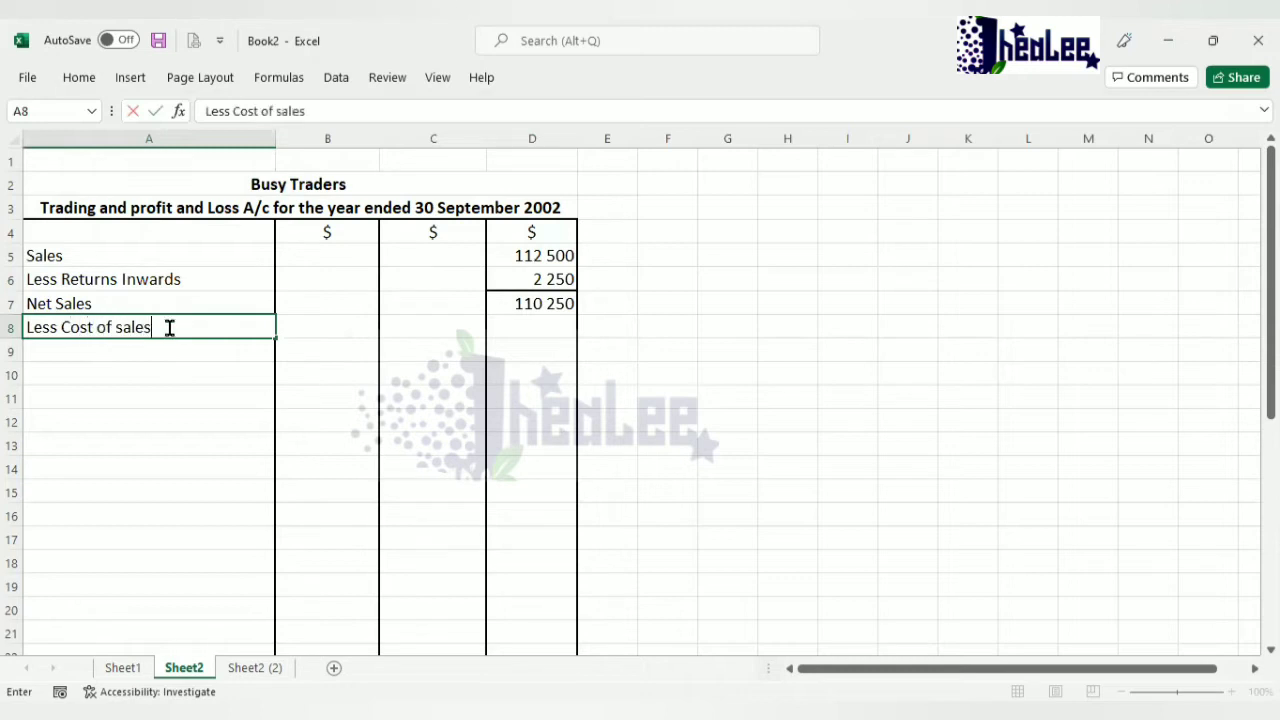
type(":")
Check the trial balance on Sheet1, and enter an "Opening stock" line in row 9 of Sheet2 with 7 500 in the second dollar column.
left_click(143, 357)
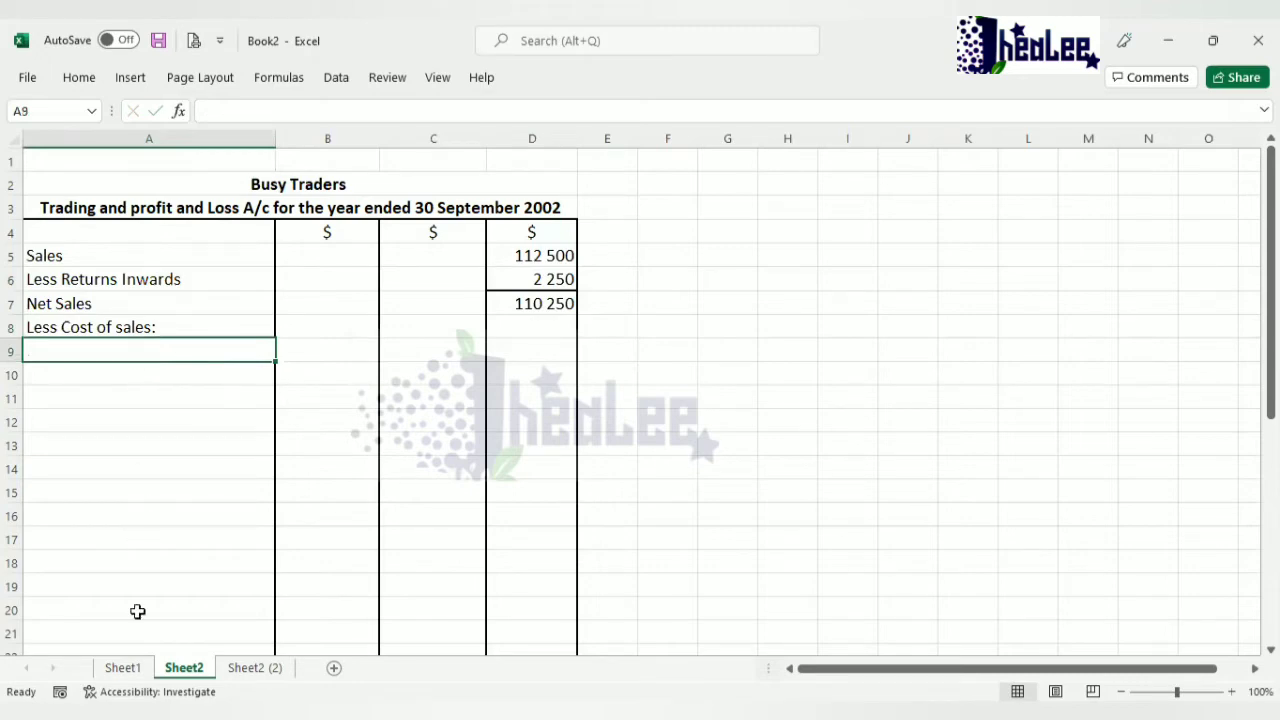
left_click(123, 667)
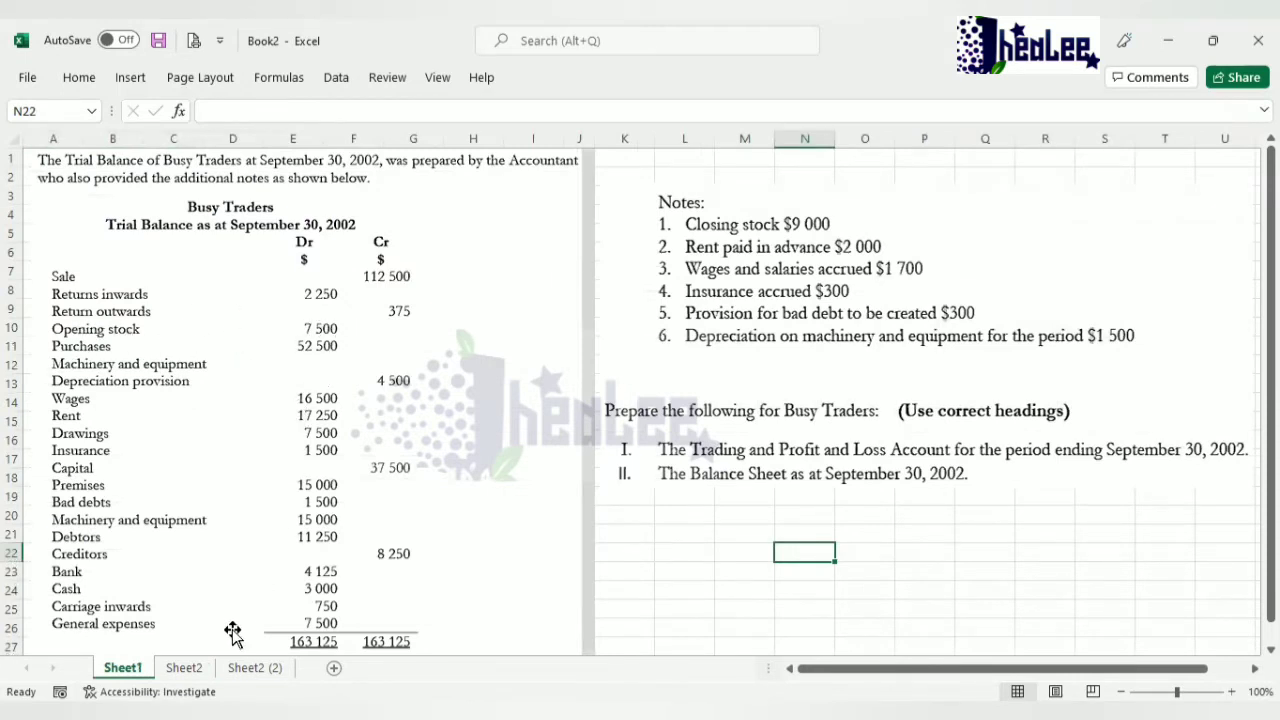
left_click(184, 668)
left_click(169, 349)
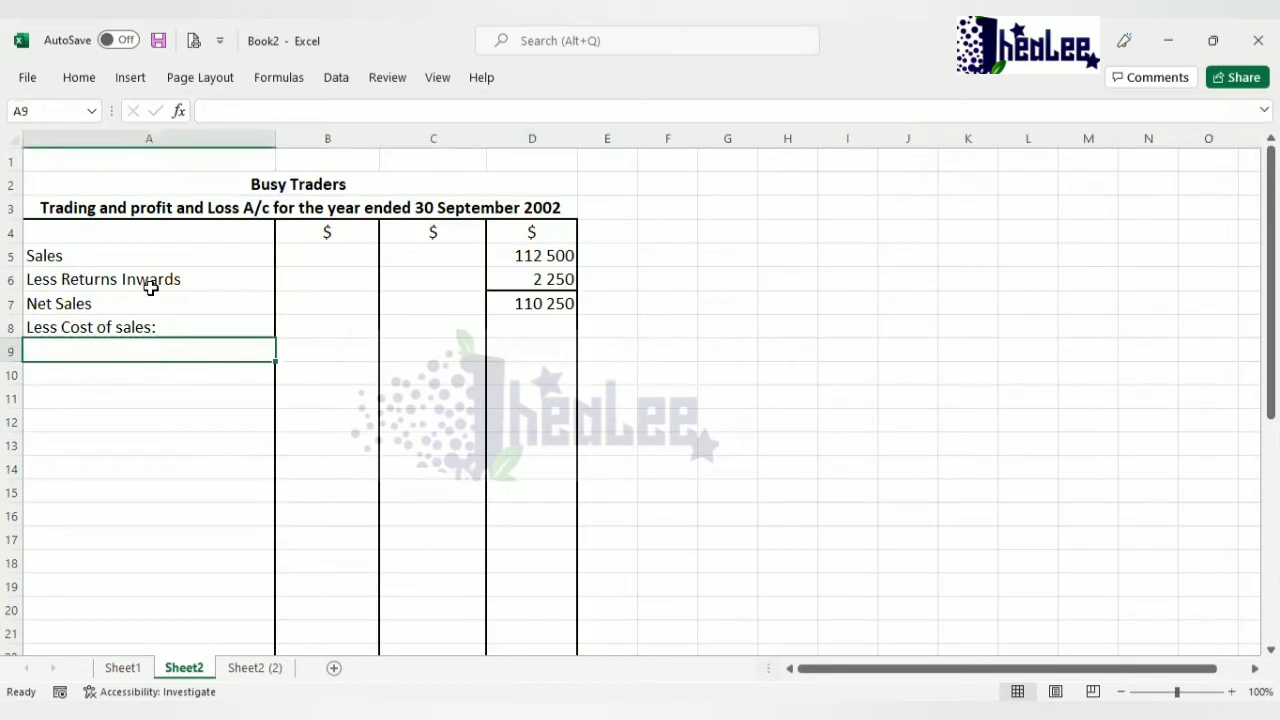
type("Ope")
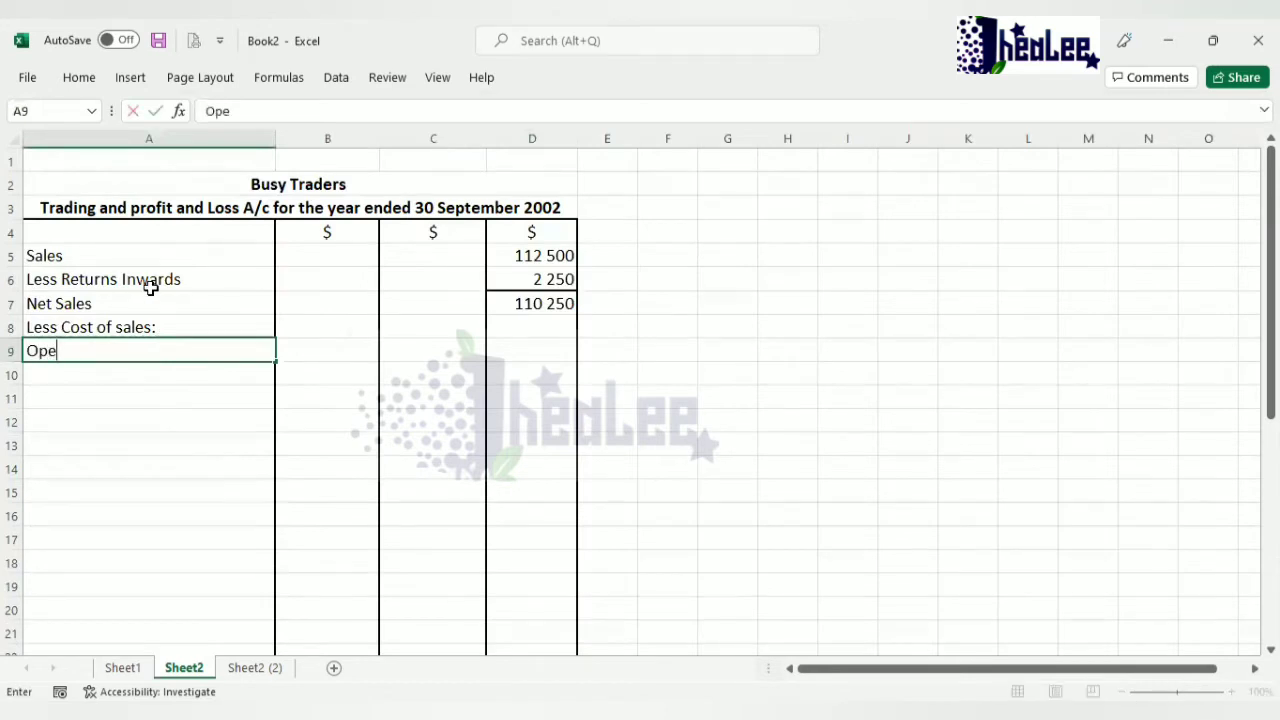
type("ning stock")
key("Tab")
key("Tab")
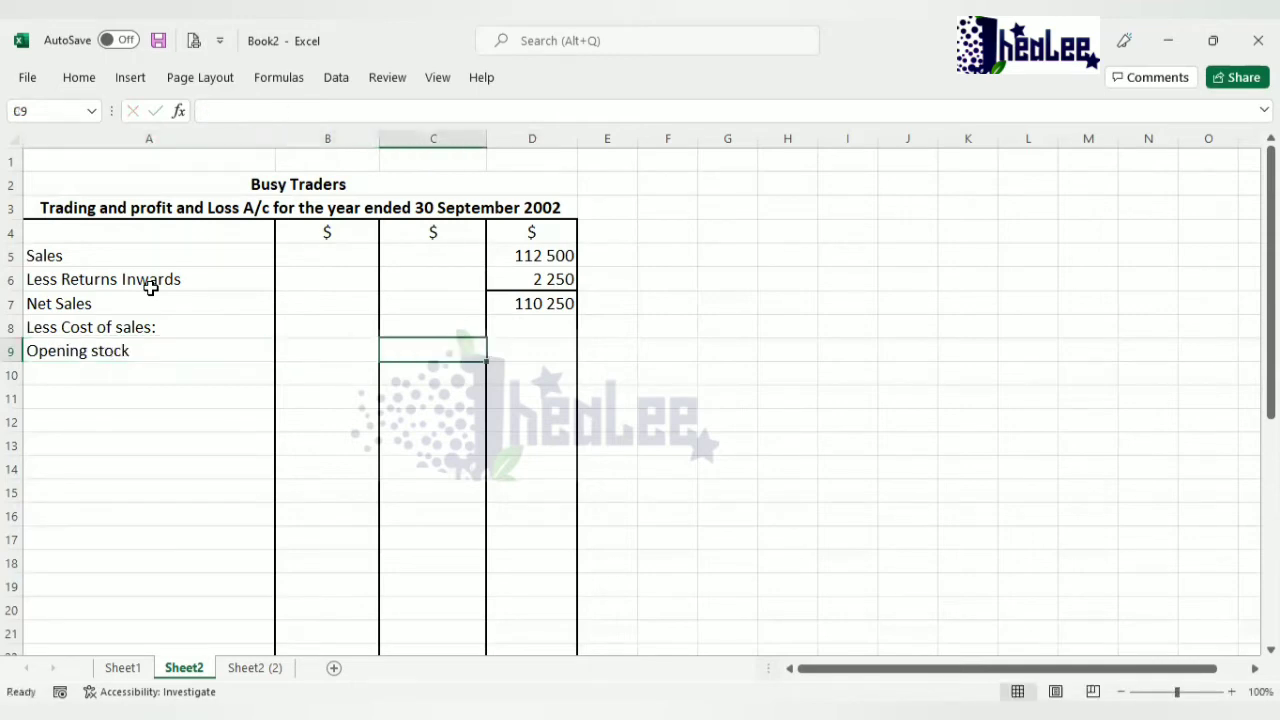
type("7 500")
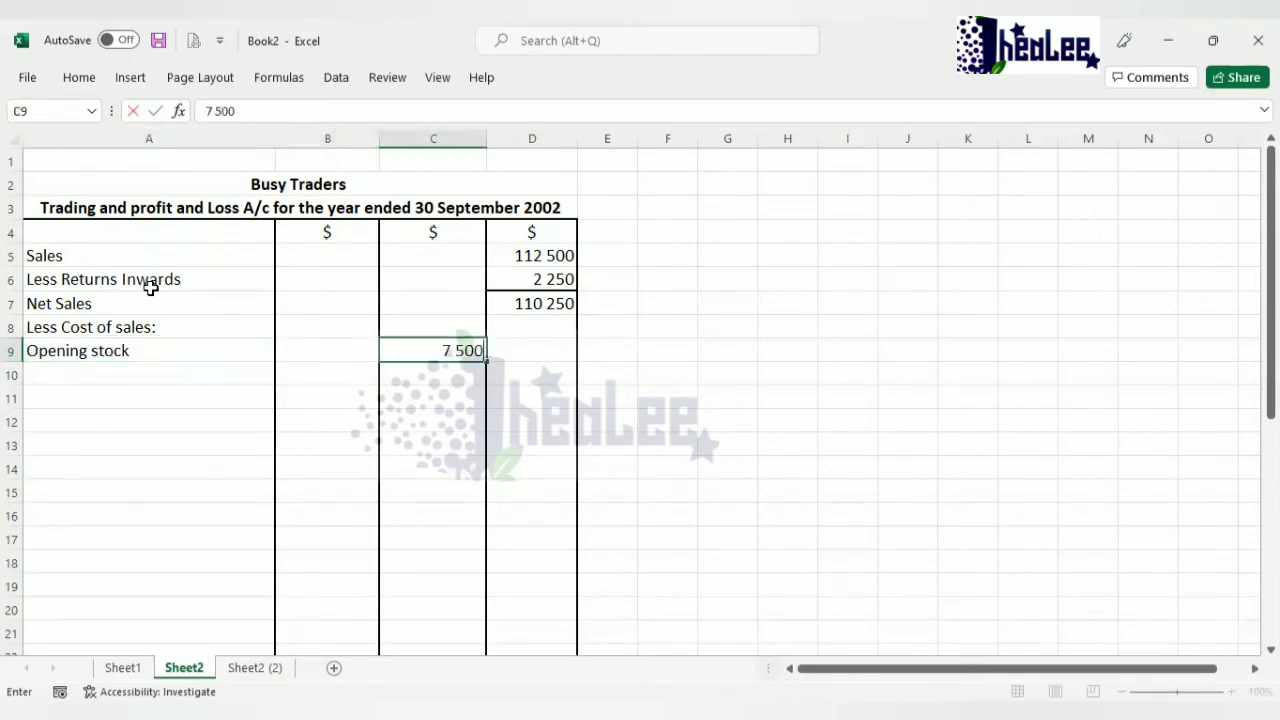
Check the trial balance on Sheet1, and enter a "Purchases" line in row 10 of Sheet2 with 52 500 in the first dollar column.
left_click(68, 377)
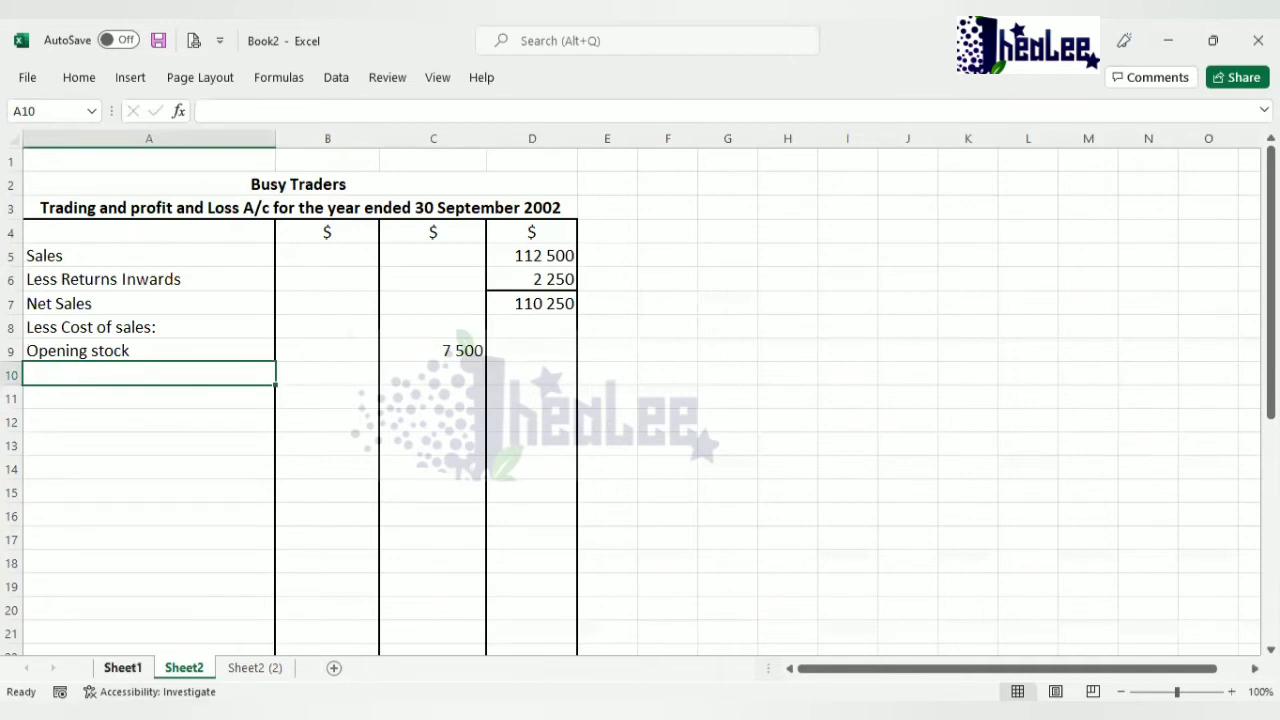
left_click(123, 667)
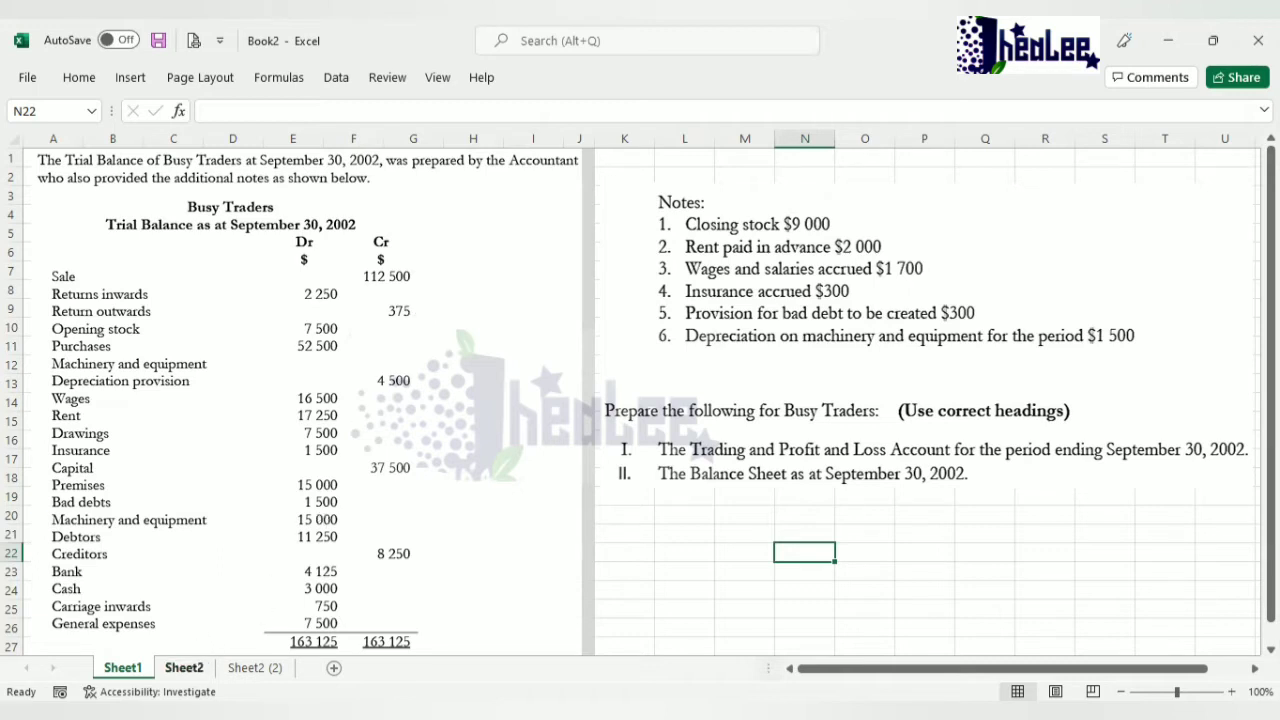
left_click(189, 669)
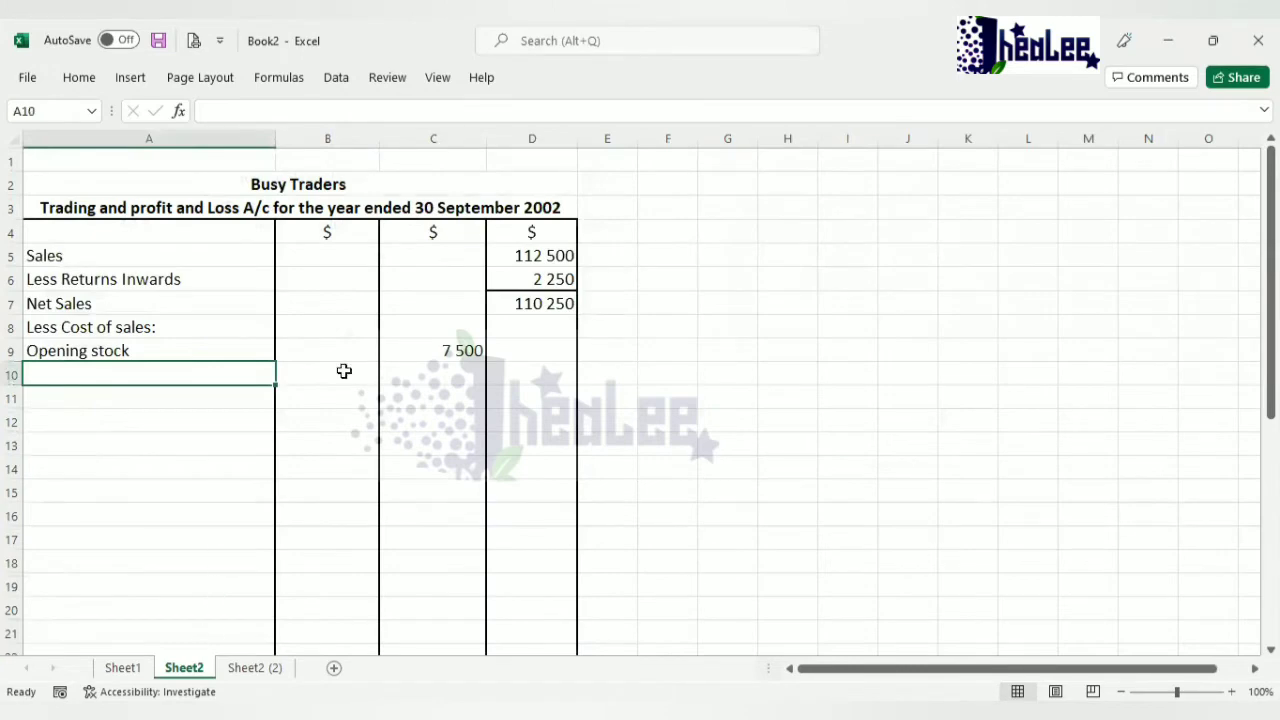
type("Purchases")
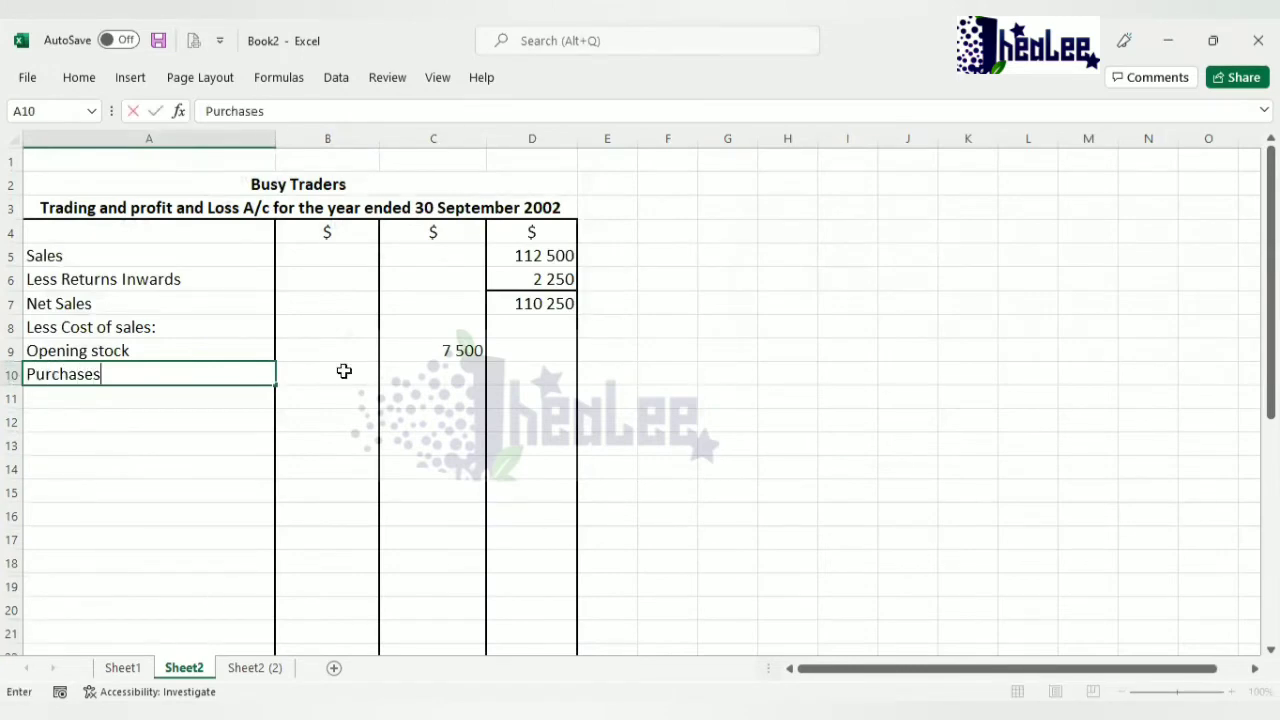
left_click(343, 371)
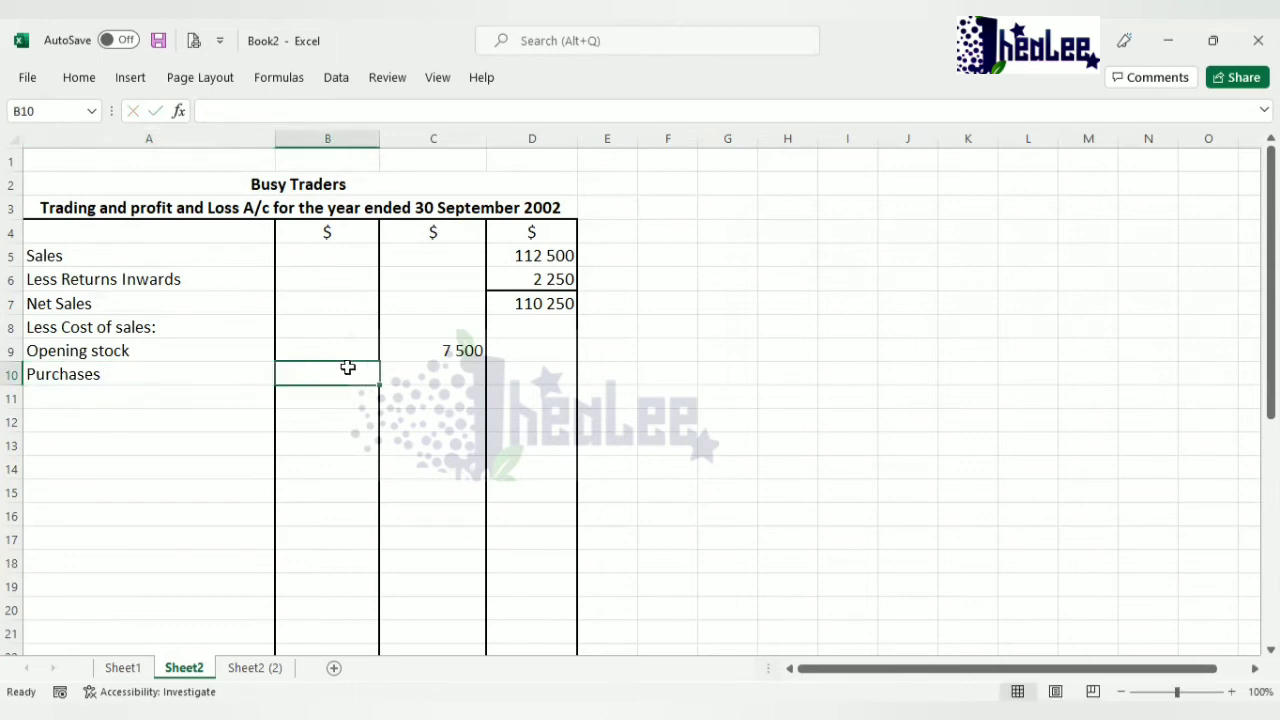
type("52 500")
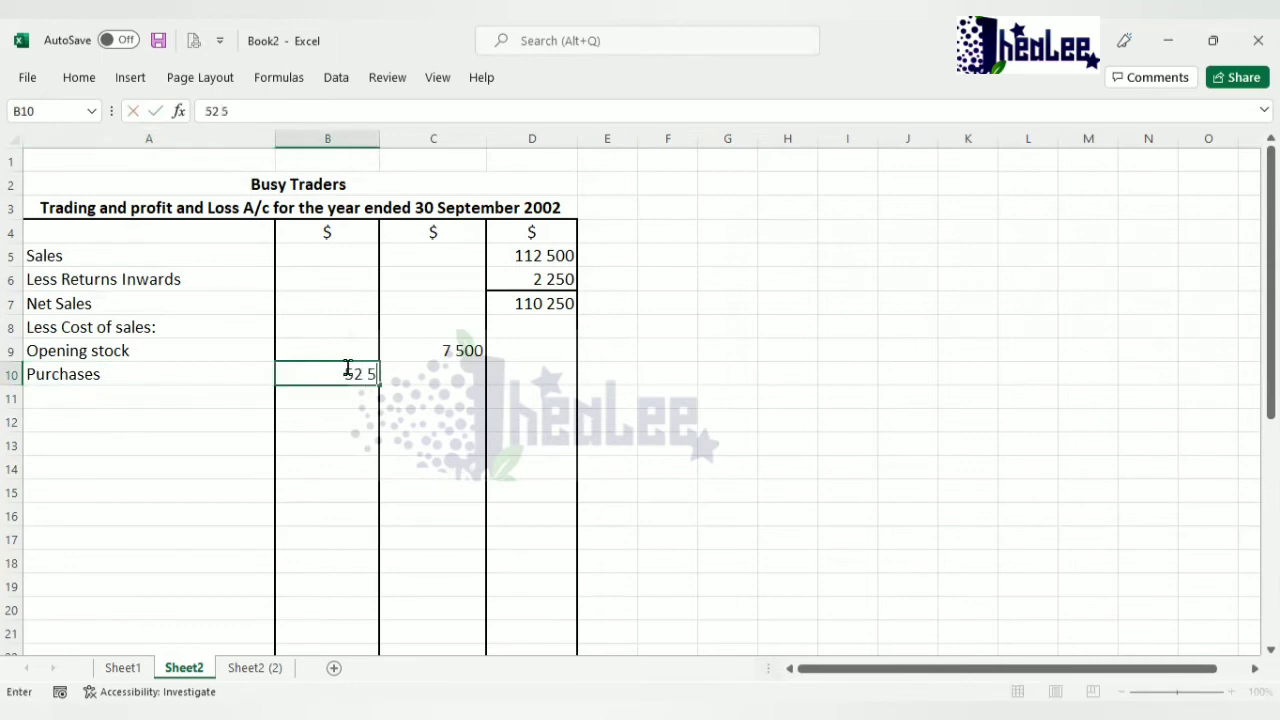
Enter an "Add Carriage Inwards" line in row 11 with 750 in the first dollar column.
left_click(201, 396)
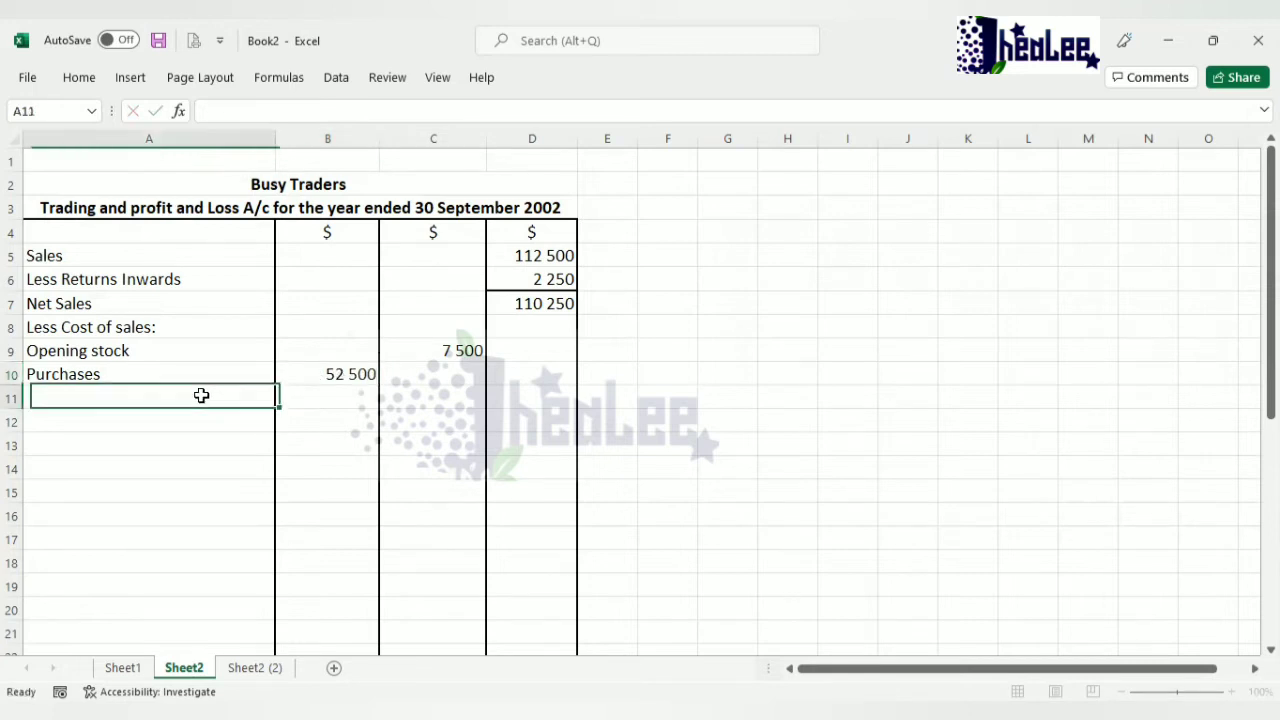
type("Add")
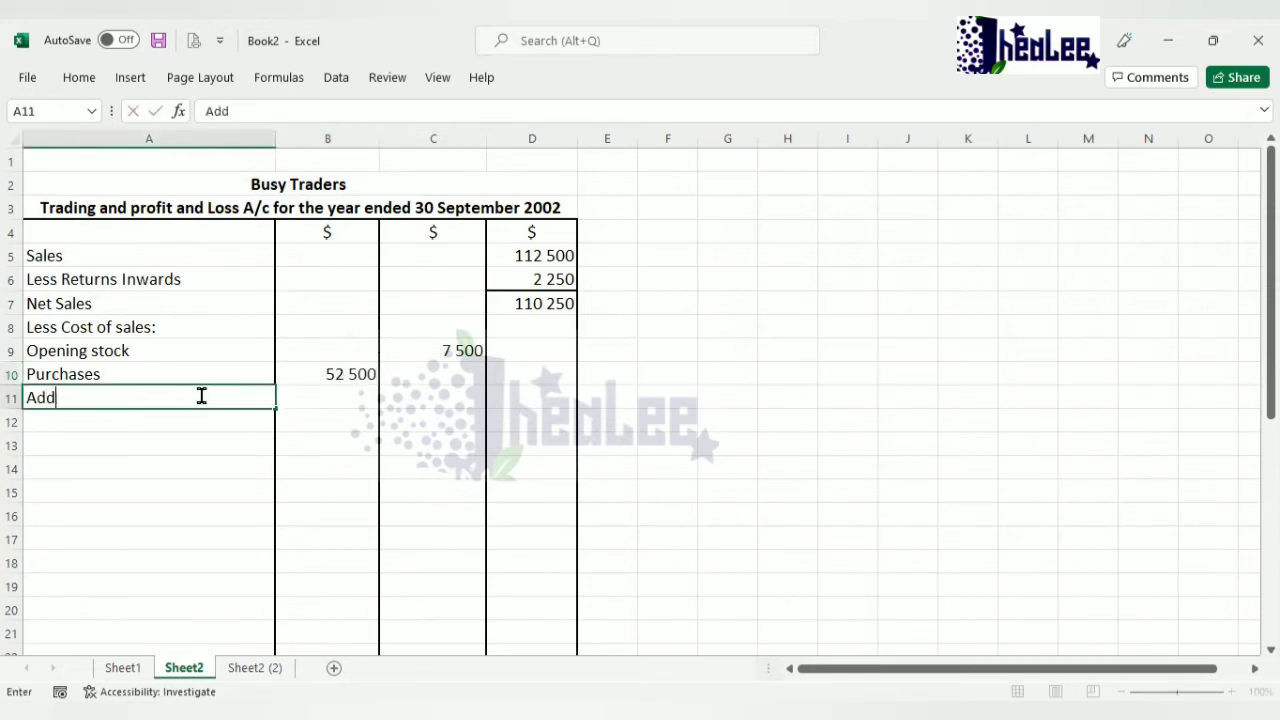
type(" Carriage Inwards")
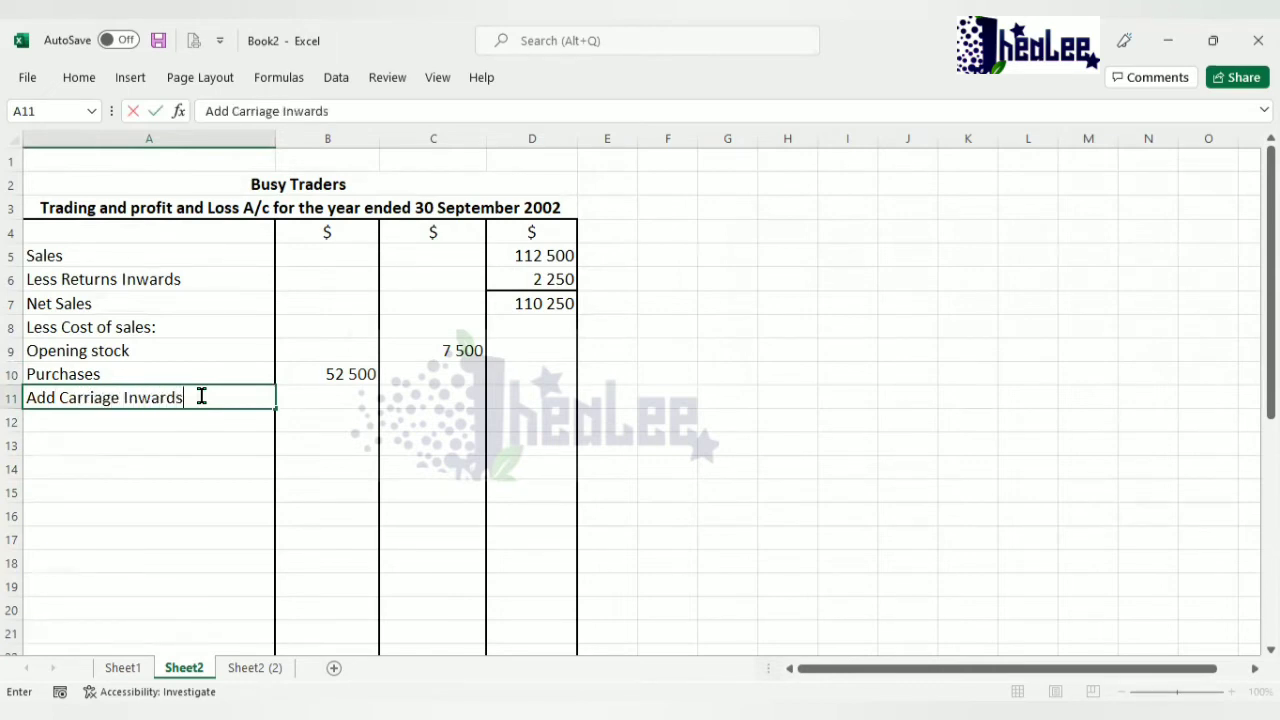
left_click(312, 400)
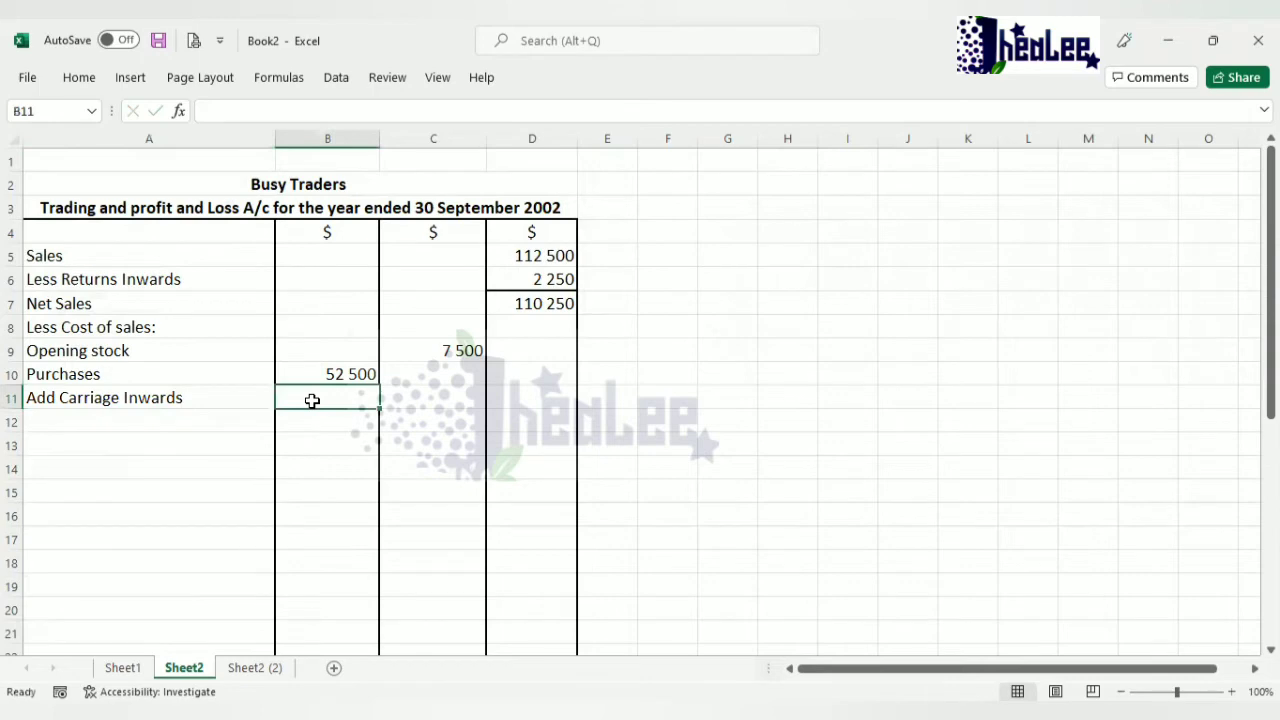
type("750")
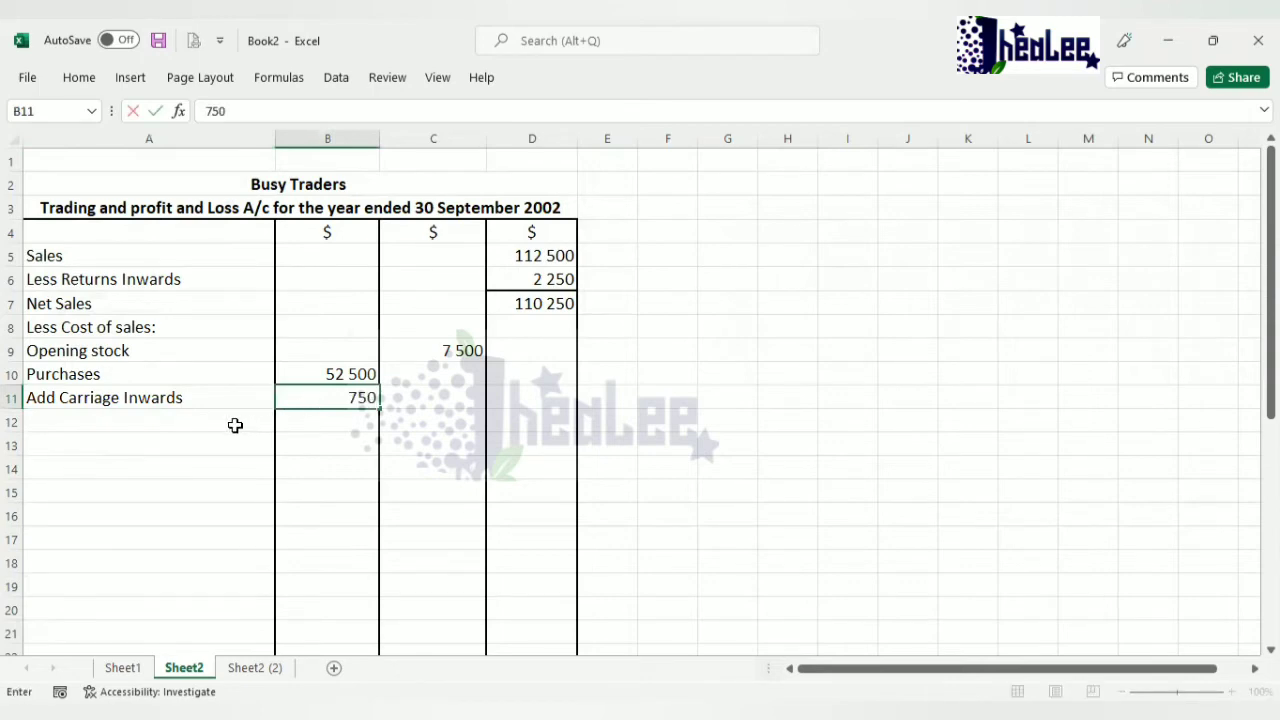
left_click(235, 425)
Add a bottom border beneath the carriage inwards amount in B11.
left_click(344, 400)
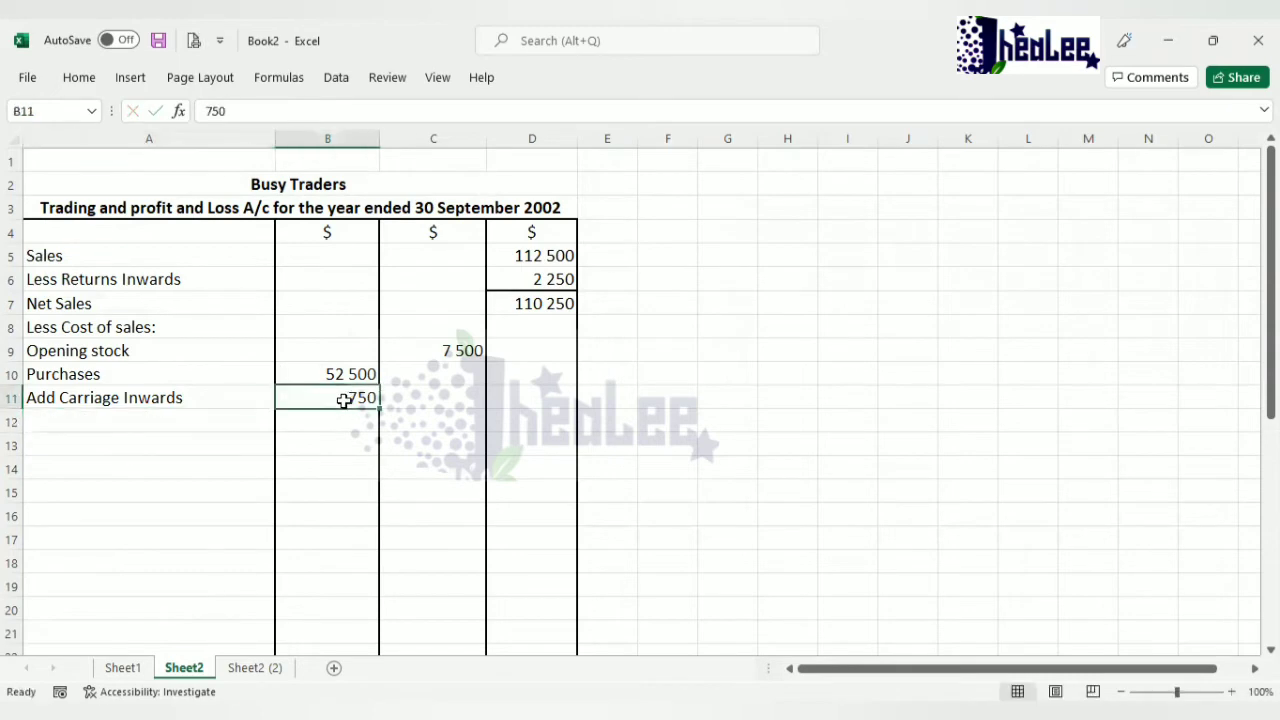
left_click(72, 82)
left_click(261, 143)
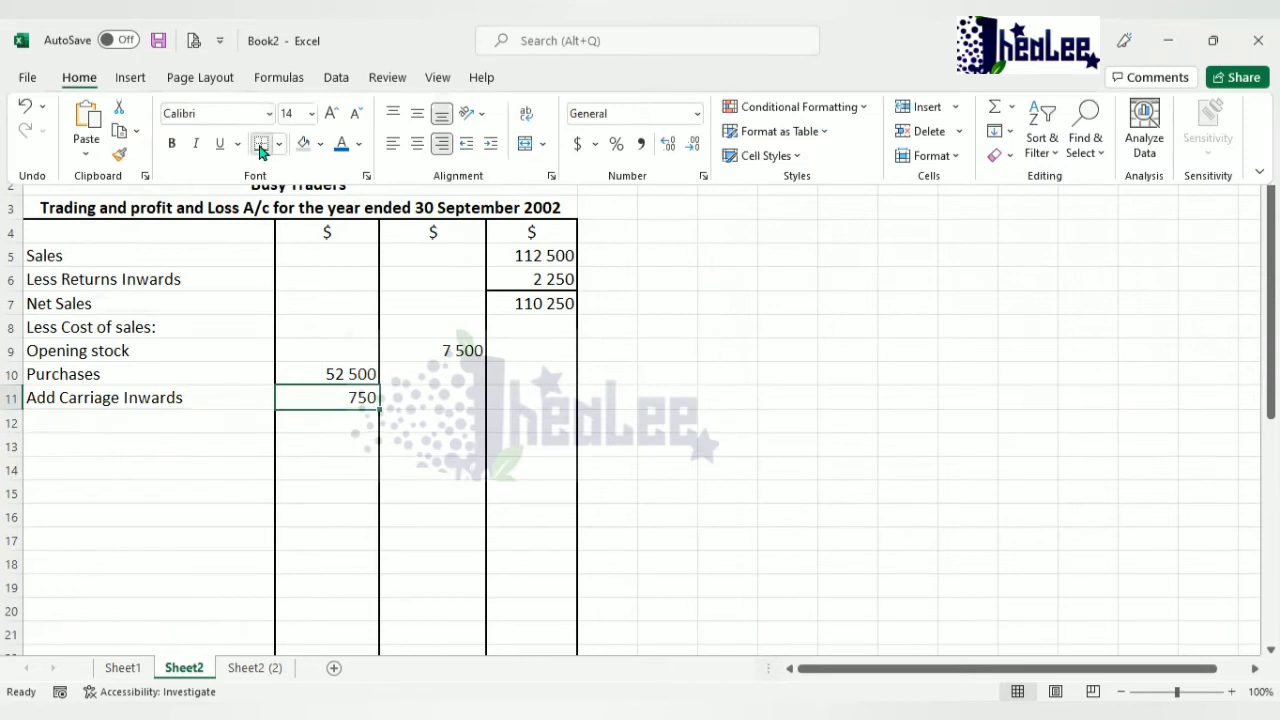
left_click(308, 421)
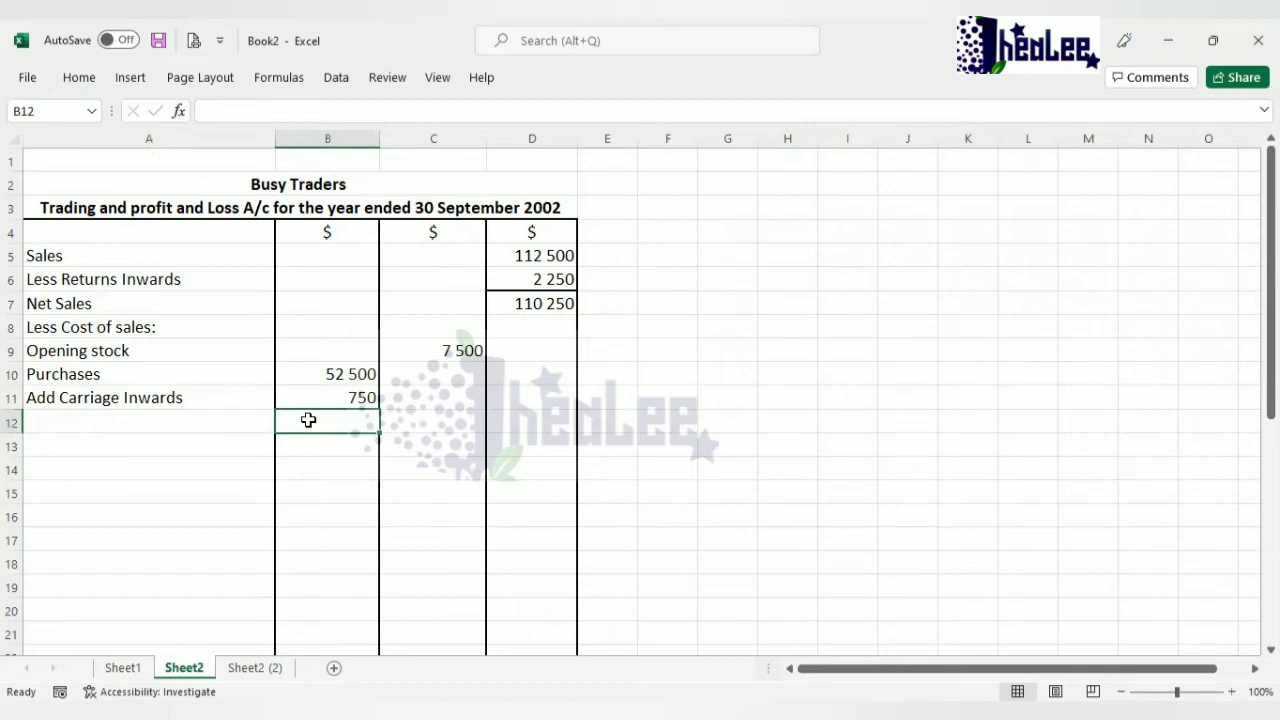
Enter the 53 250 subtotal in B12 and a "Less Returns outwards" line in row 13 with 375 in the first dollar column.
type("53")
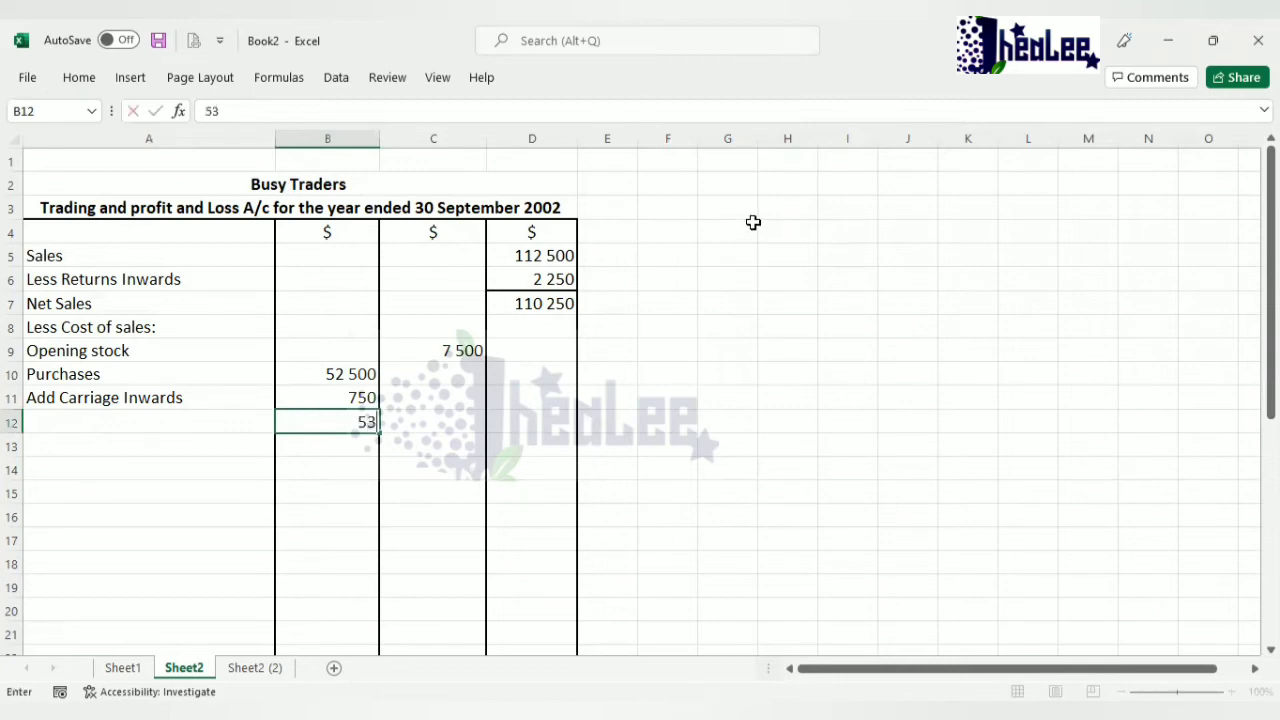
type(" 250")
left_click(139, 444)
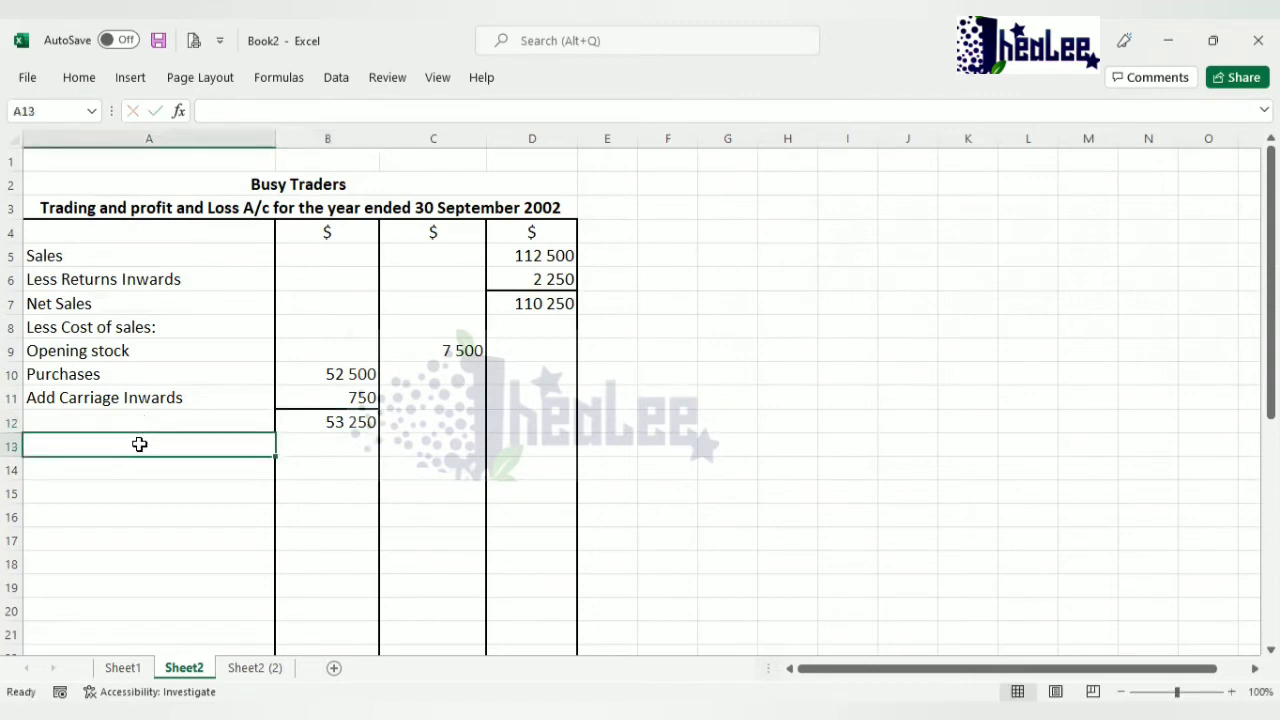
type("L")
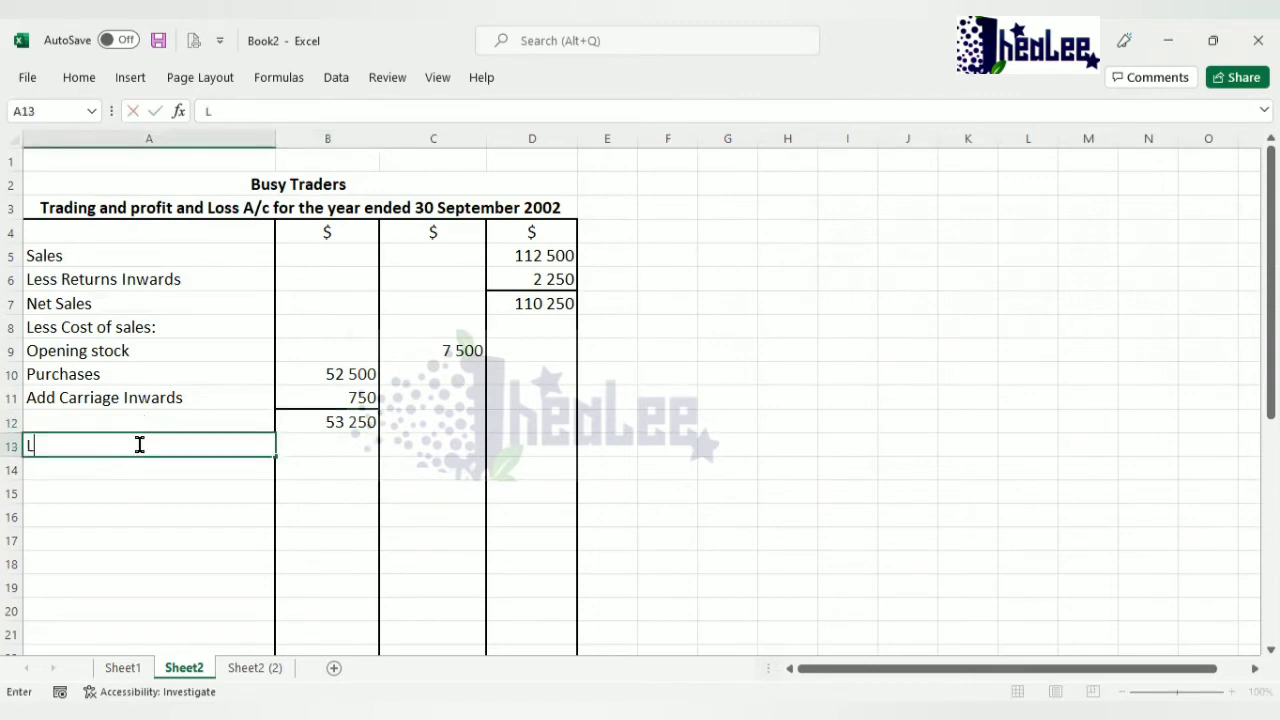
type("ess eturns outwards")
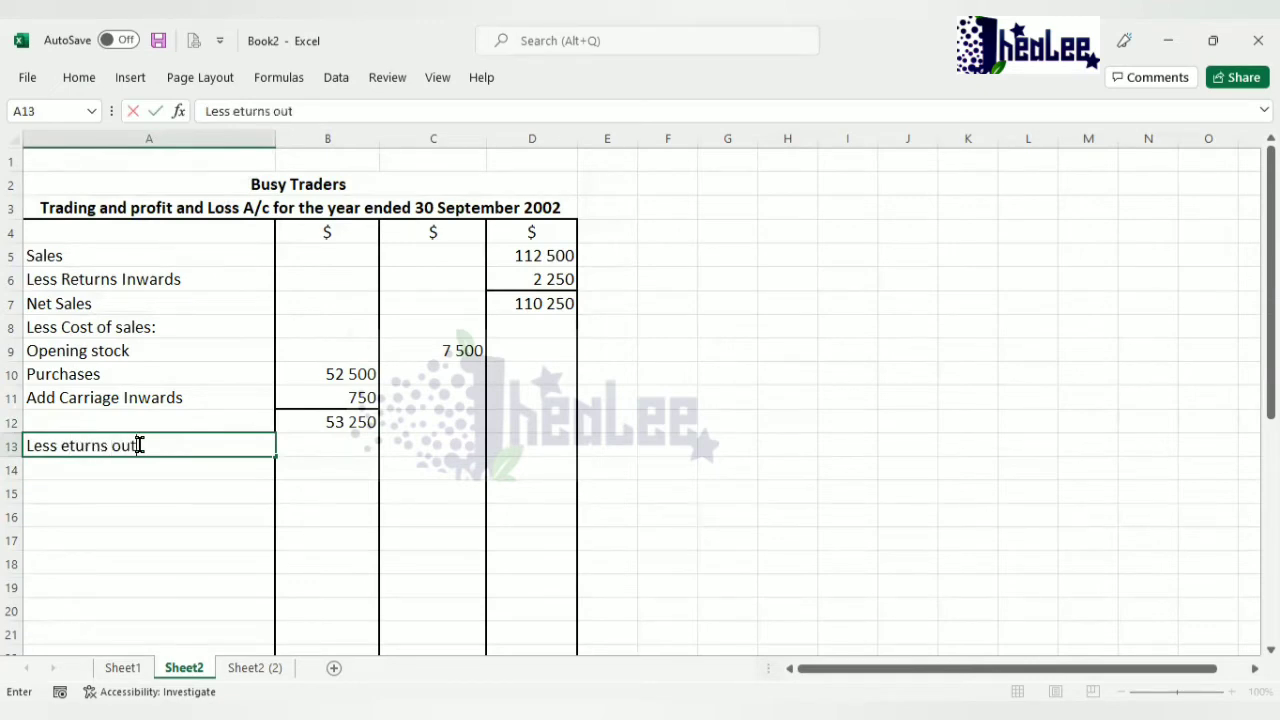
left_click(62, 445)
type("R")
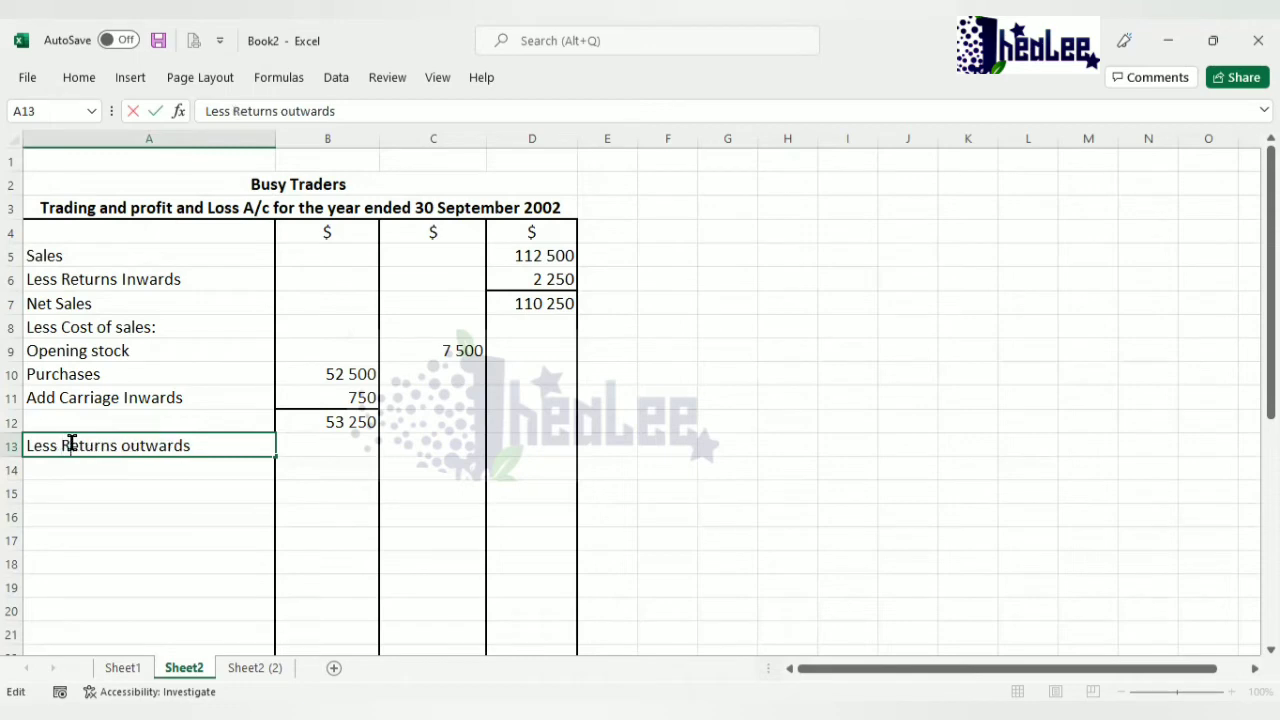
left_click(357, 445)
type("375")
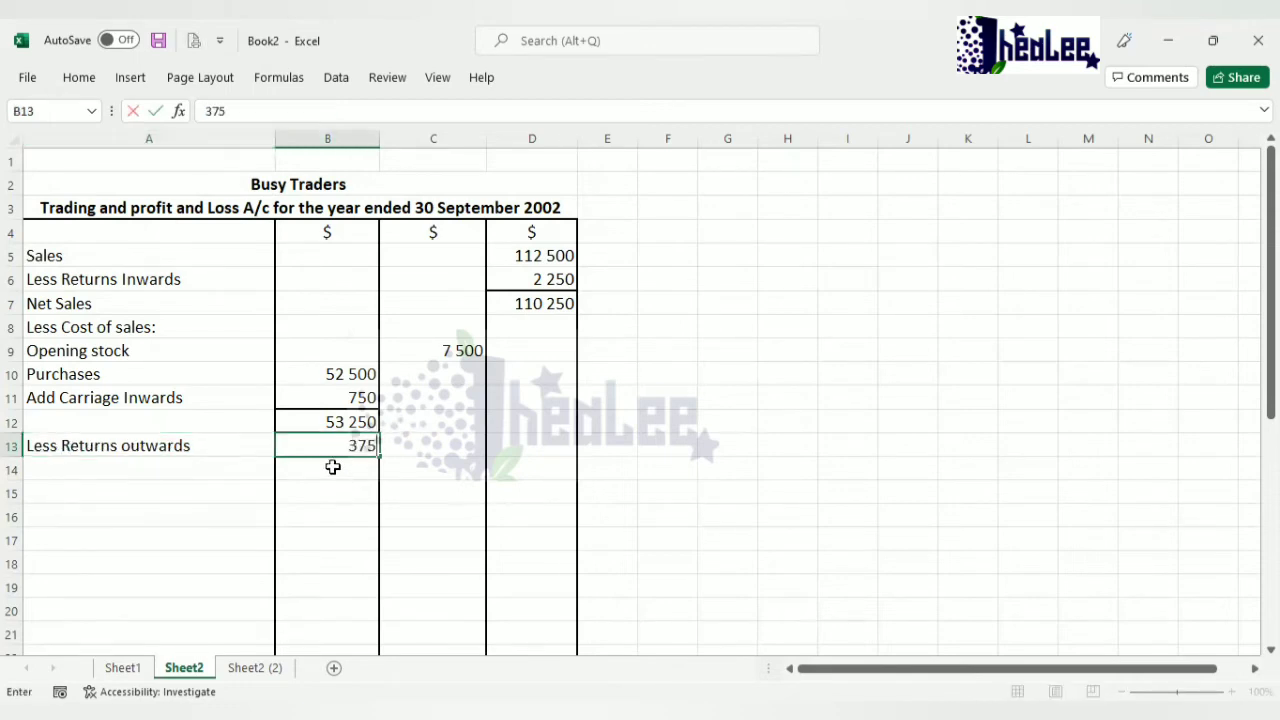
Enter 52 875 in C14 and add a bottom border beneath the returns outwards amount in B13.
left_click(331, 466)
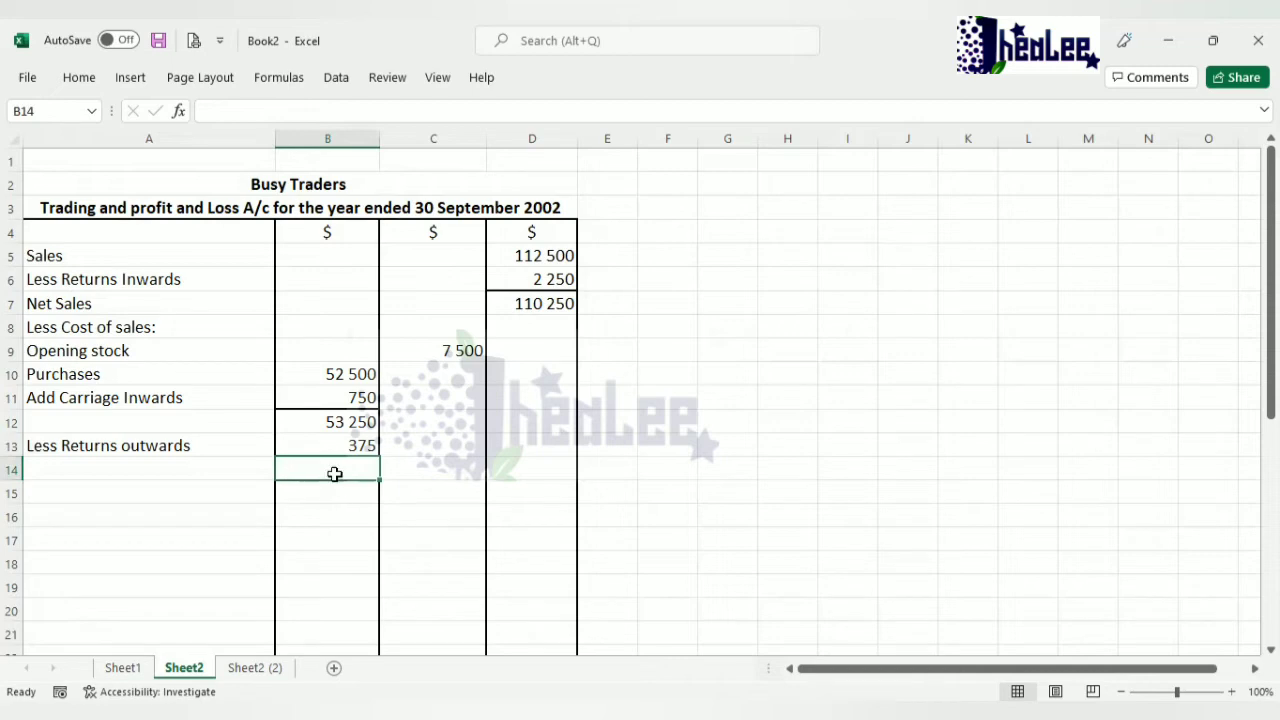
left_click(417, 467)
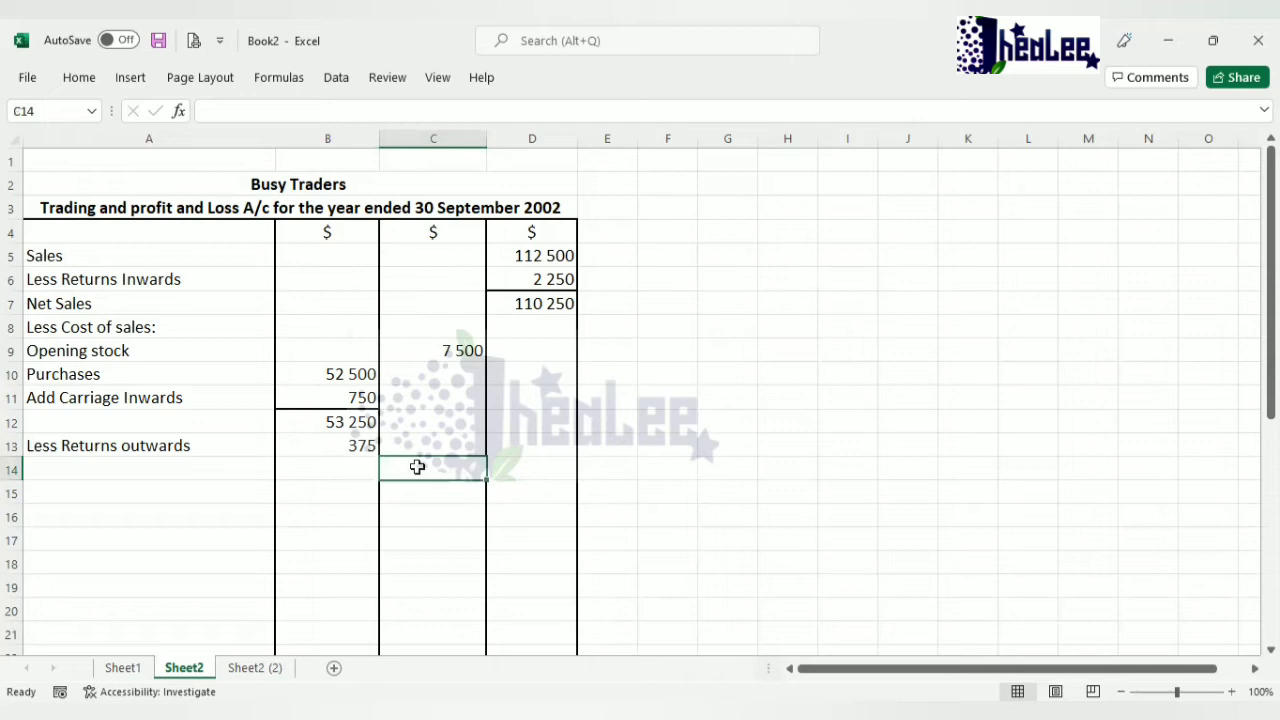
type("52 875")
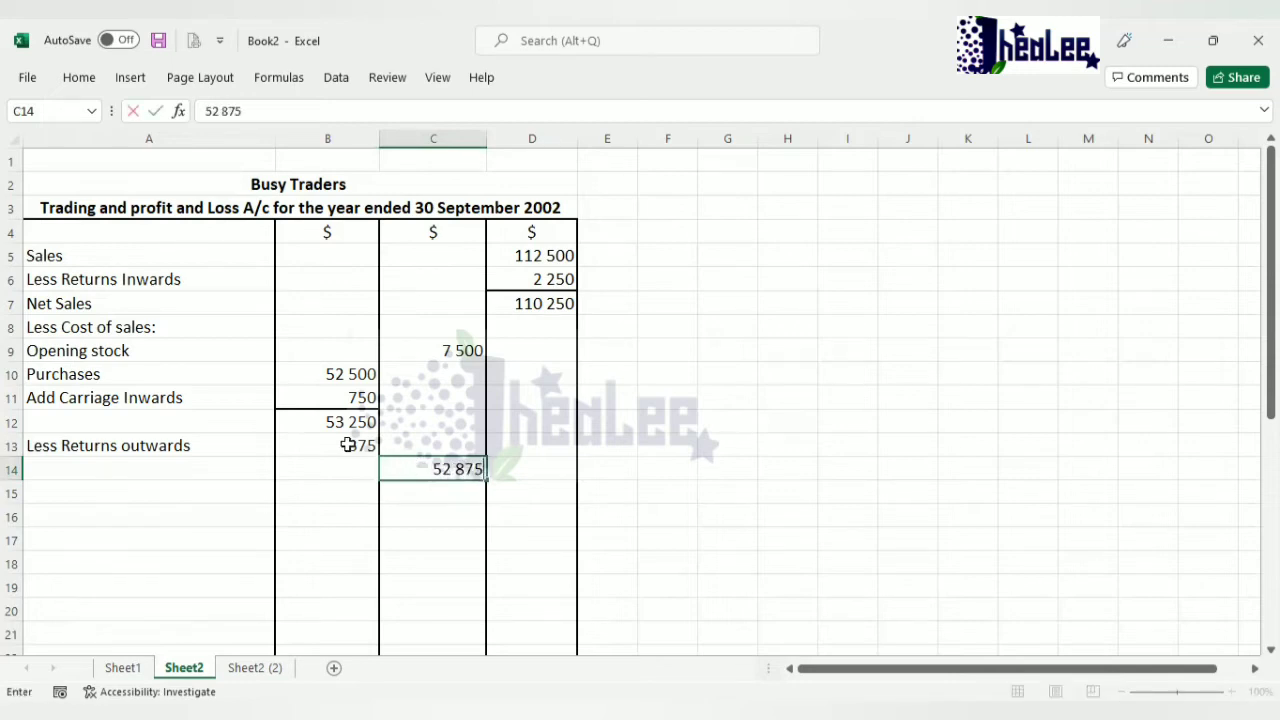
left_click(349, 447)
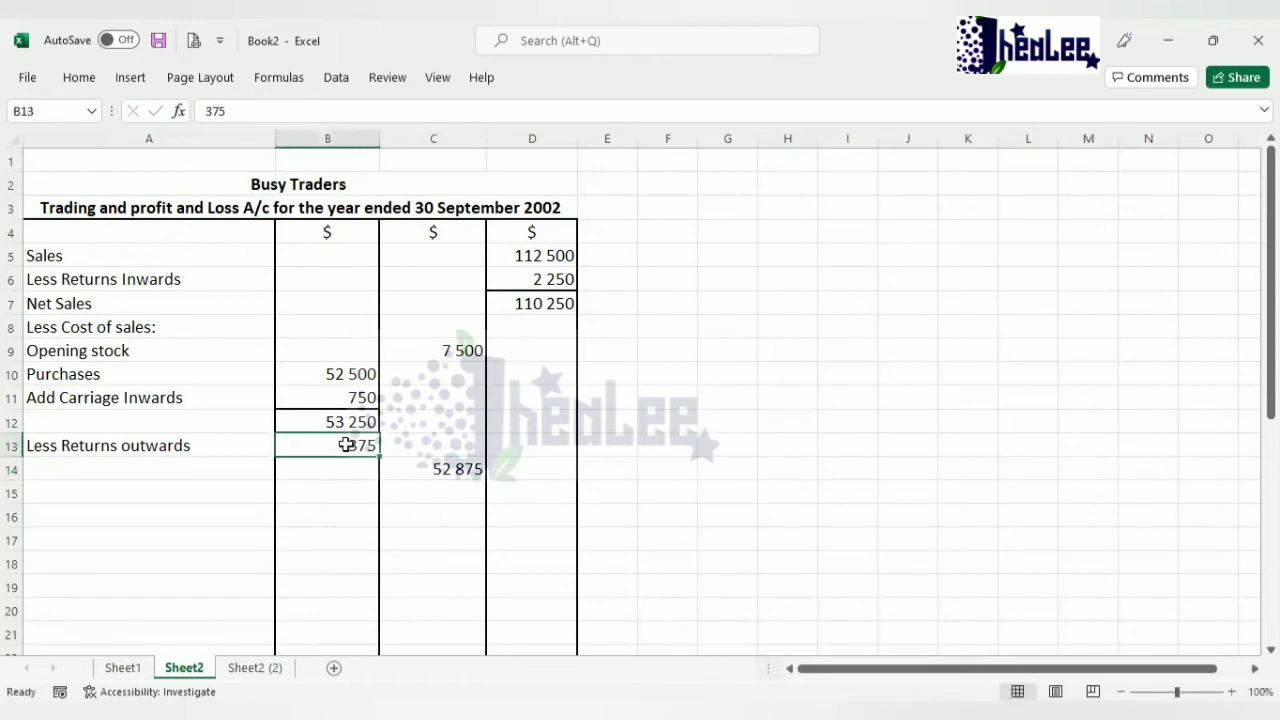
left_click(96, 80)
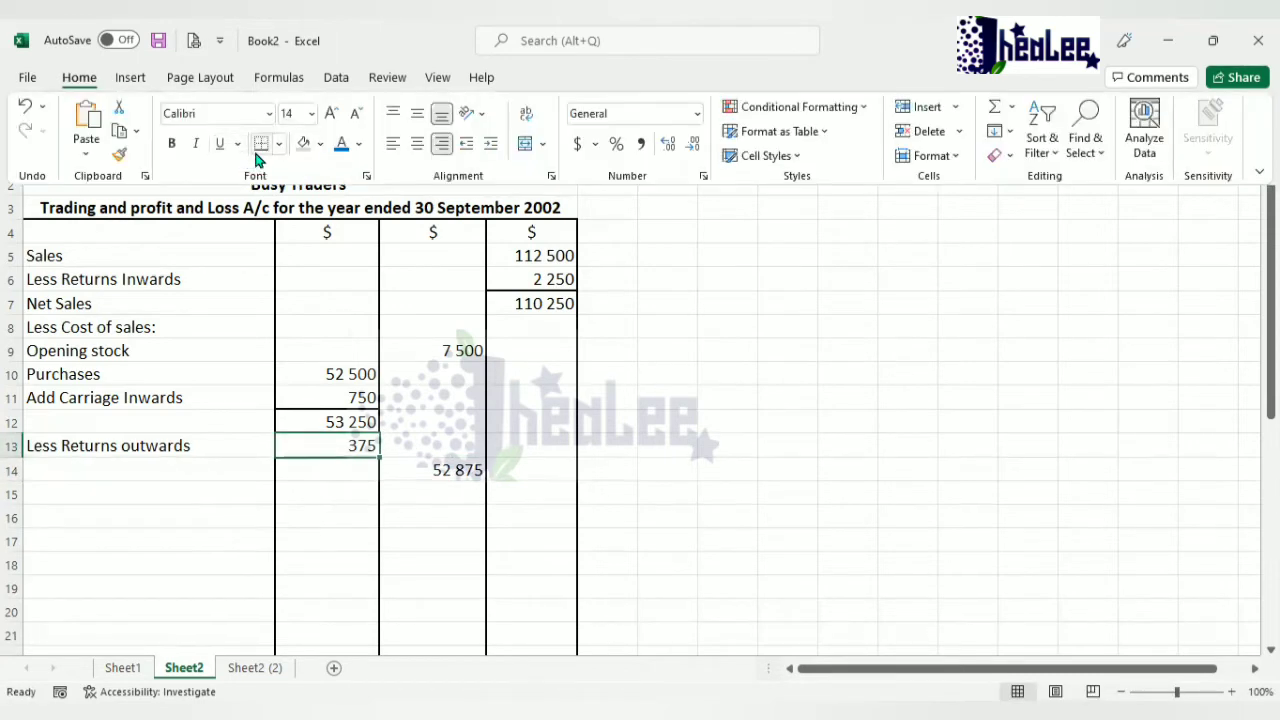
Label row 14 "Net Purchases" and add a bottom border beneath its amount in C14.
left_click(90, 470)
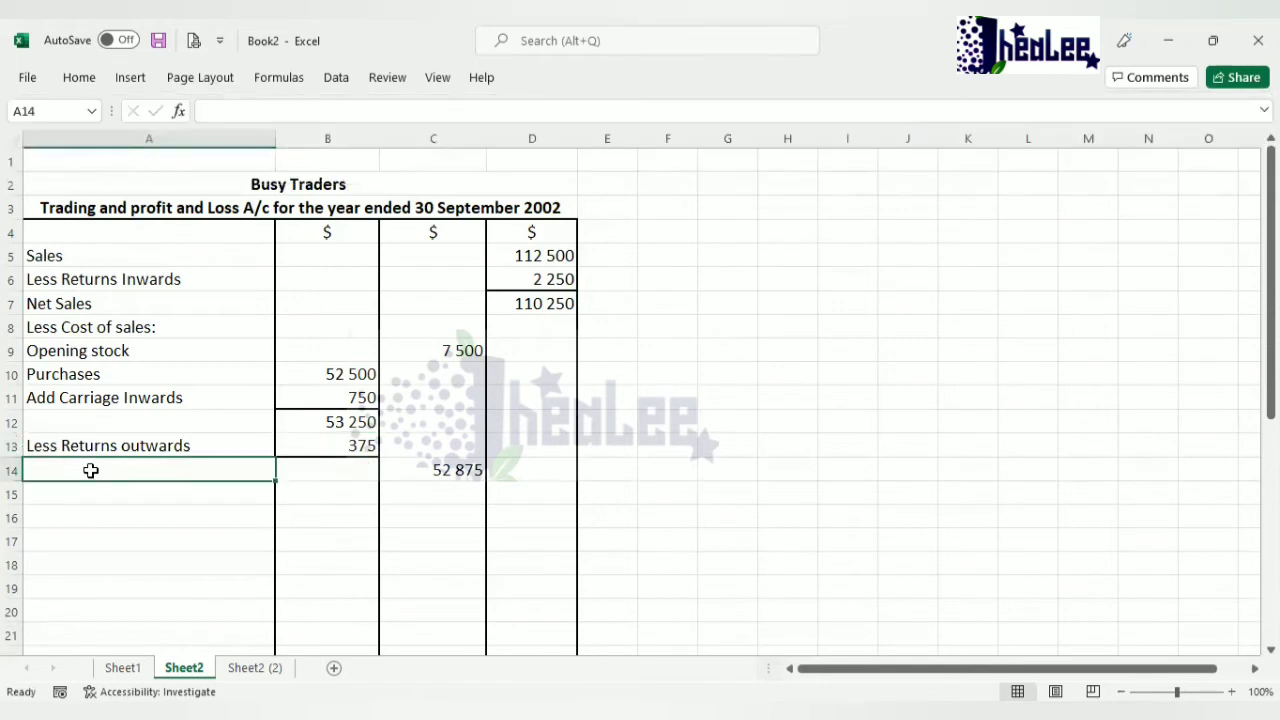
type("Net Purchases")
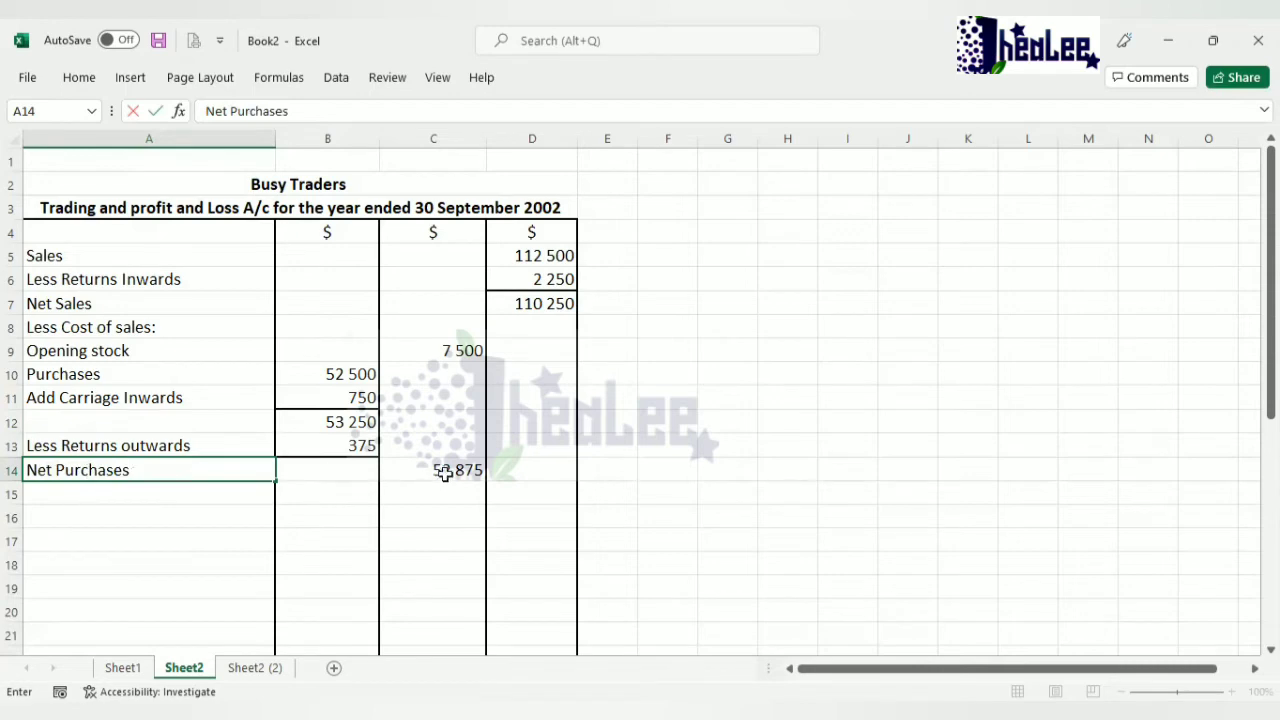
left_click(444, 473)
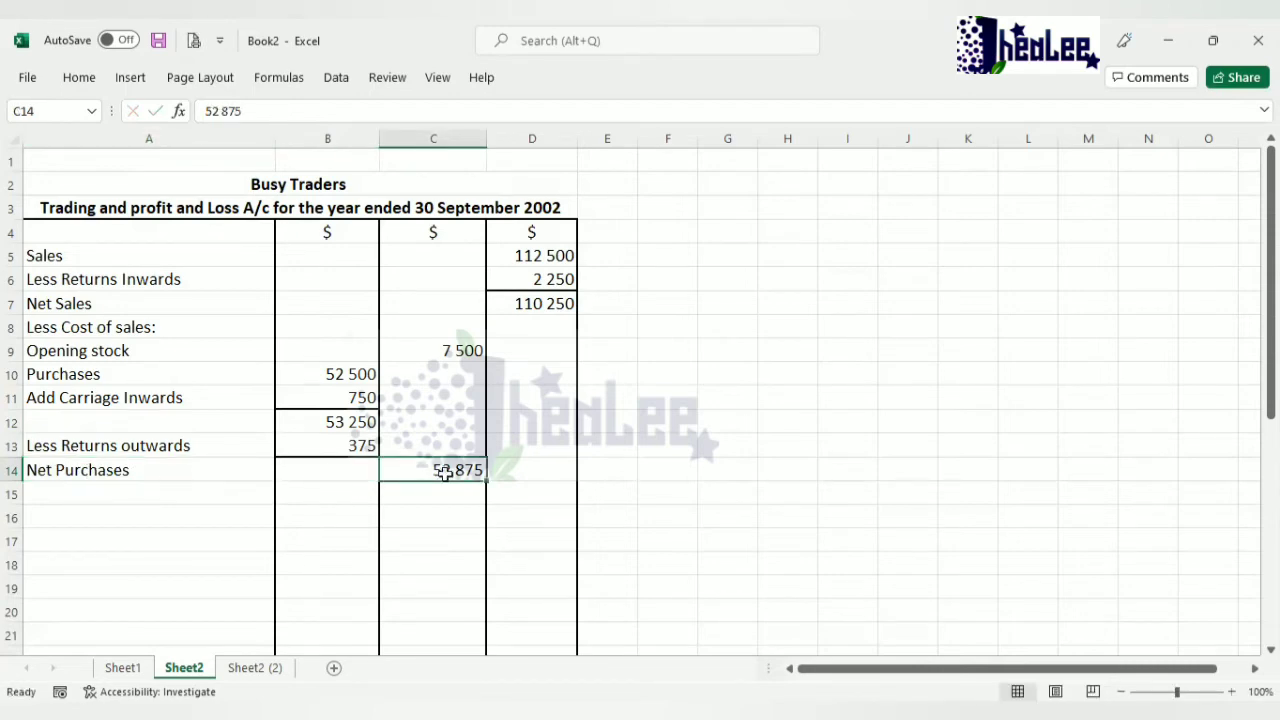
left_click(79, 78)
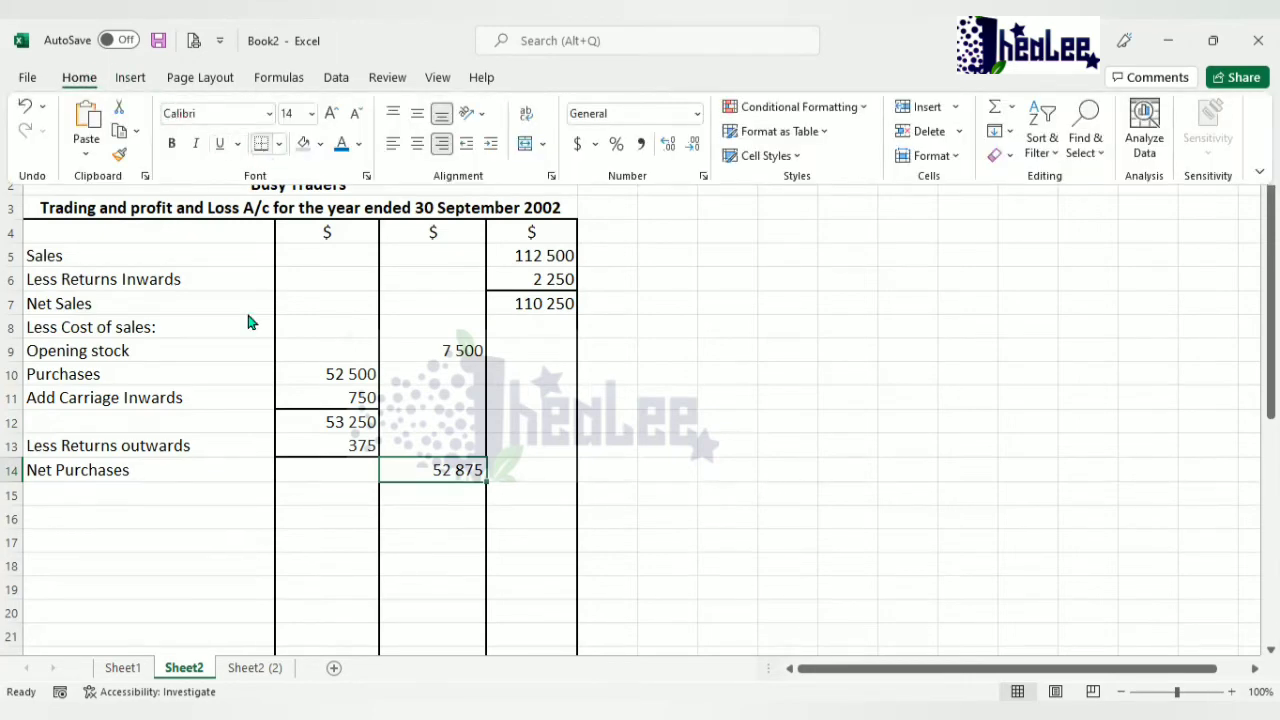
Enter a "Cost of goods available for sale" line in row 15 with 60 375 in the second dollar column.
left_click(138, 500)
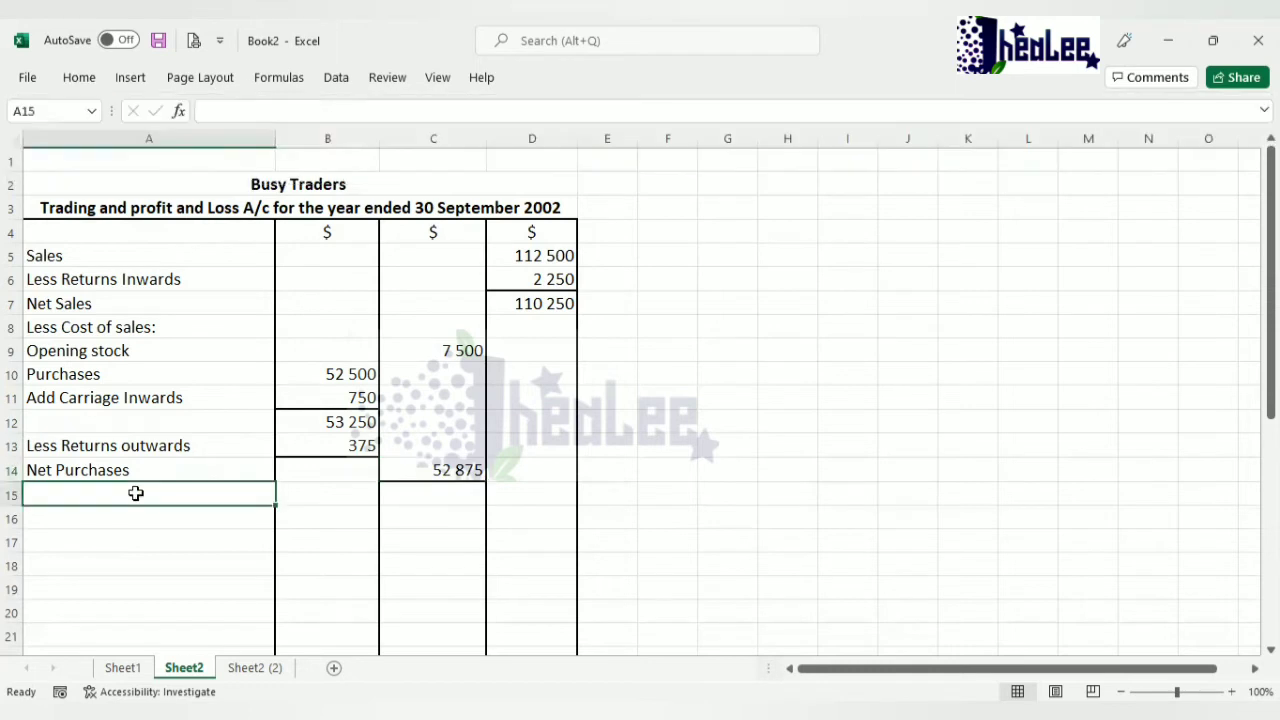
type("Cost of ")
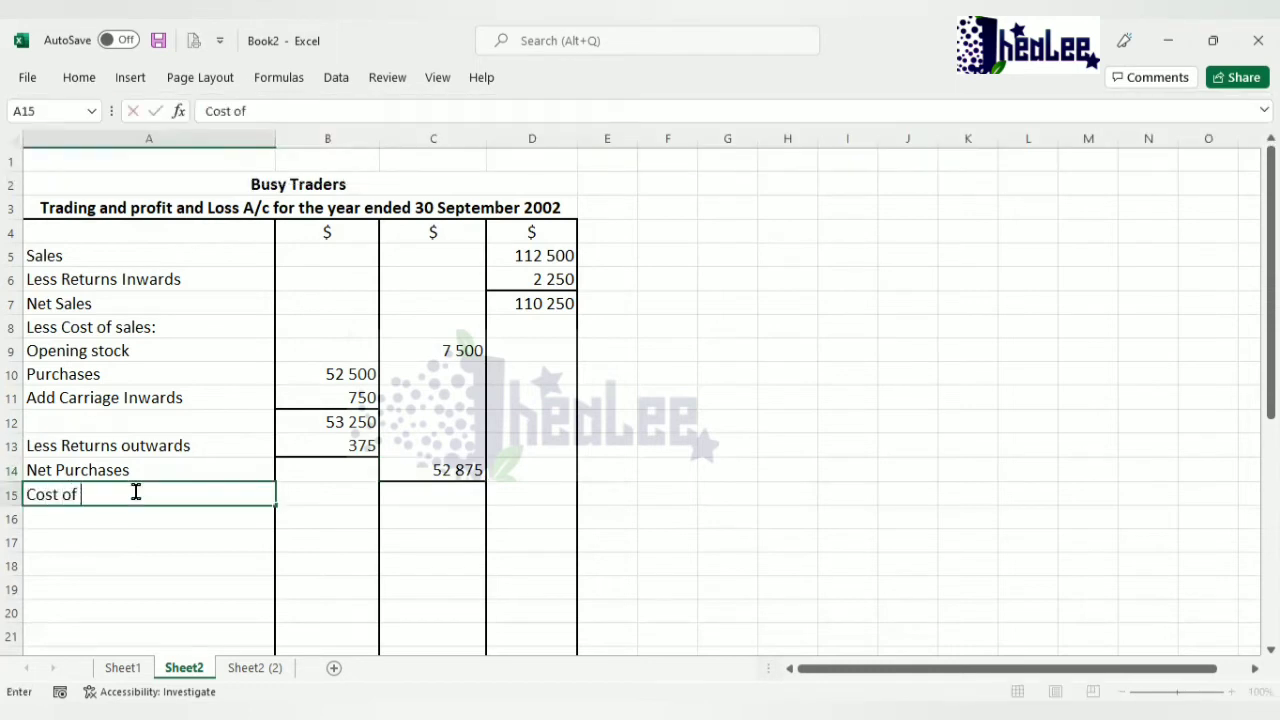
type("goods a")
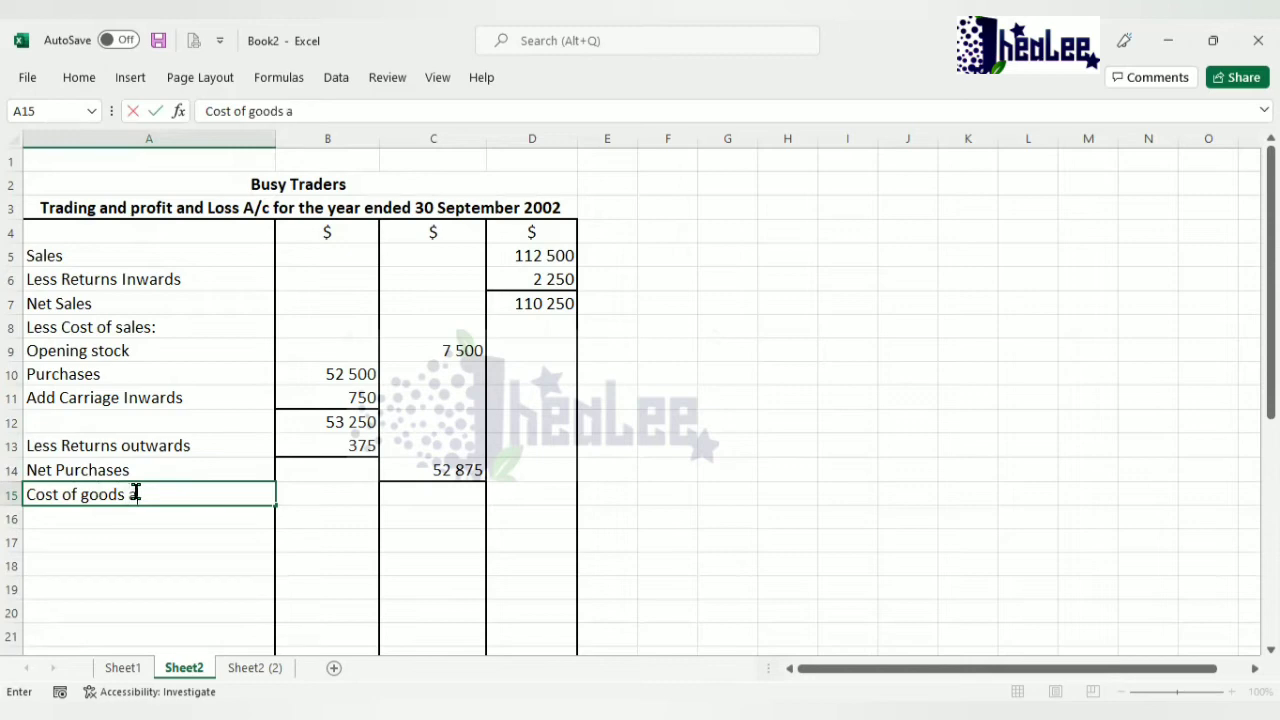
type("vailable ")
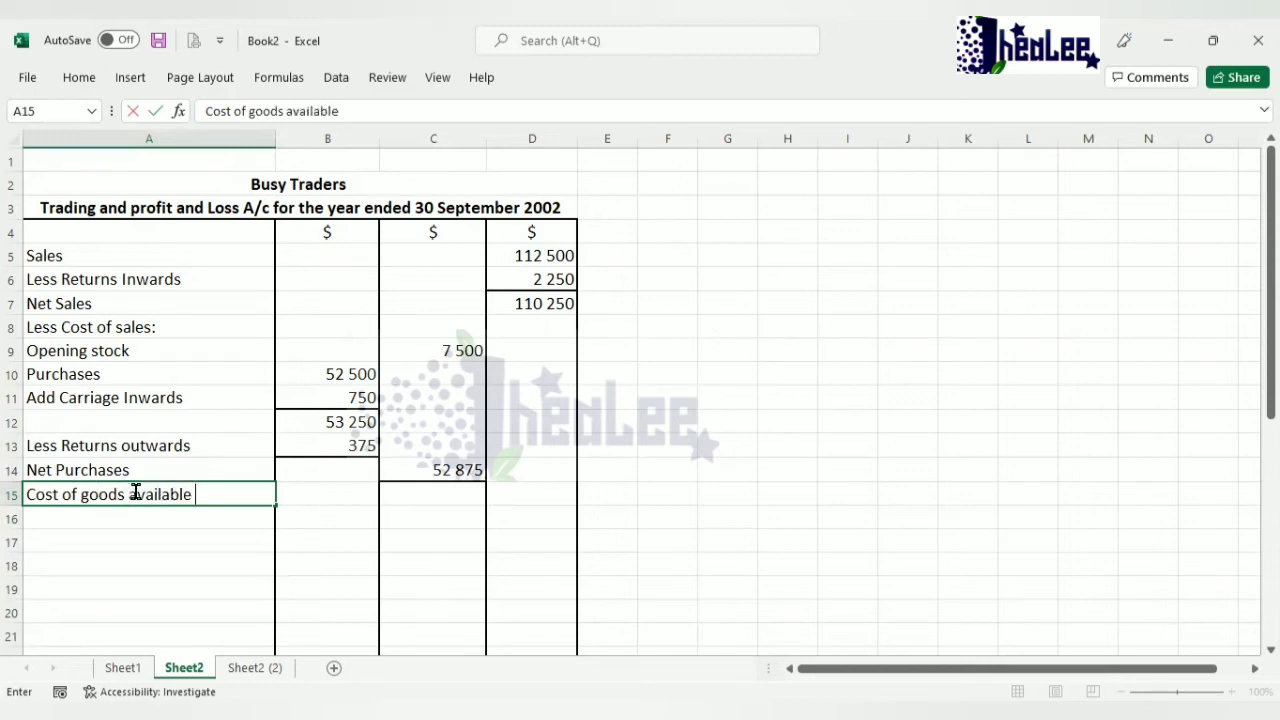
type("for sale")
left_click(409, 494)
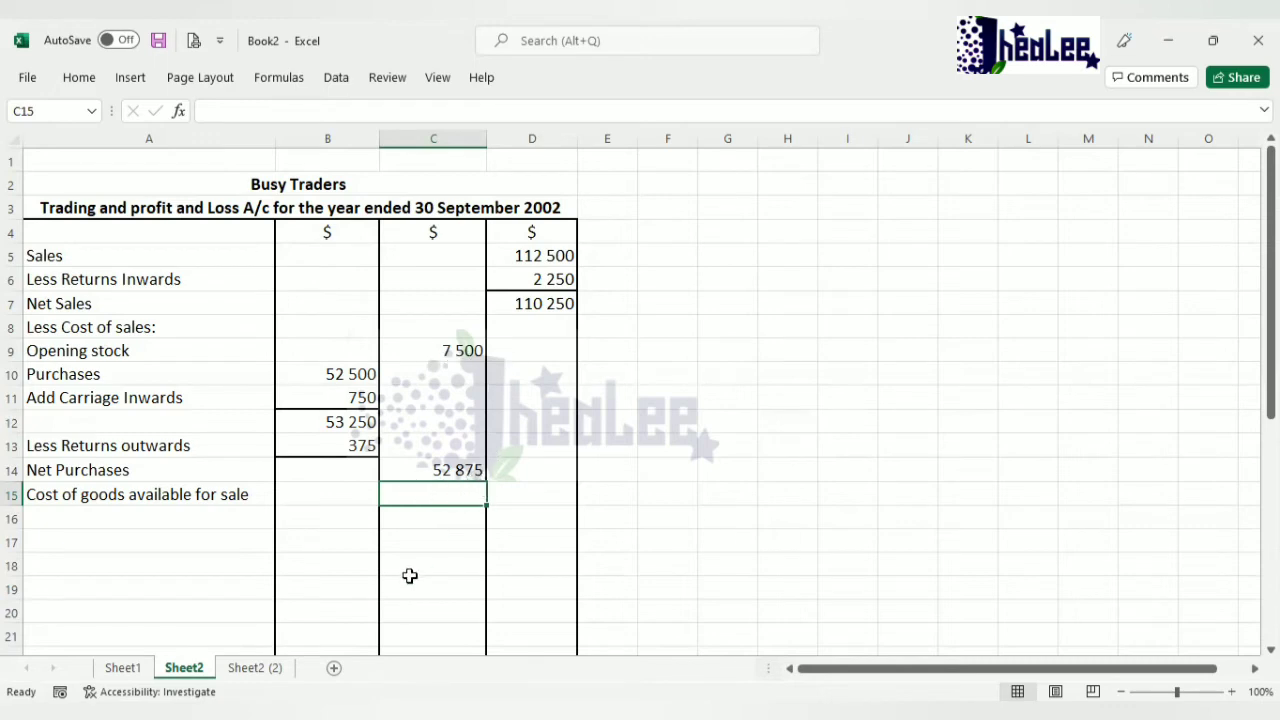
type("60 375")
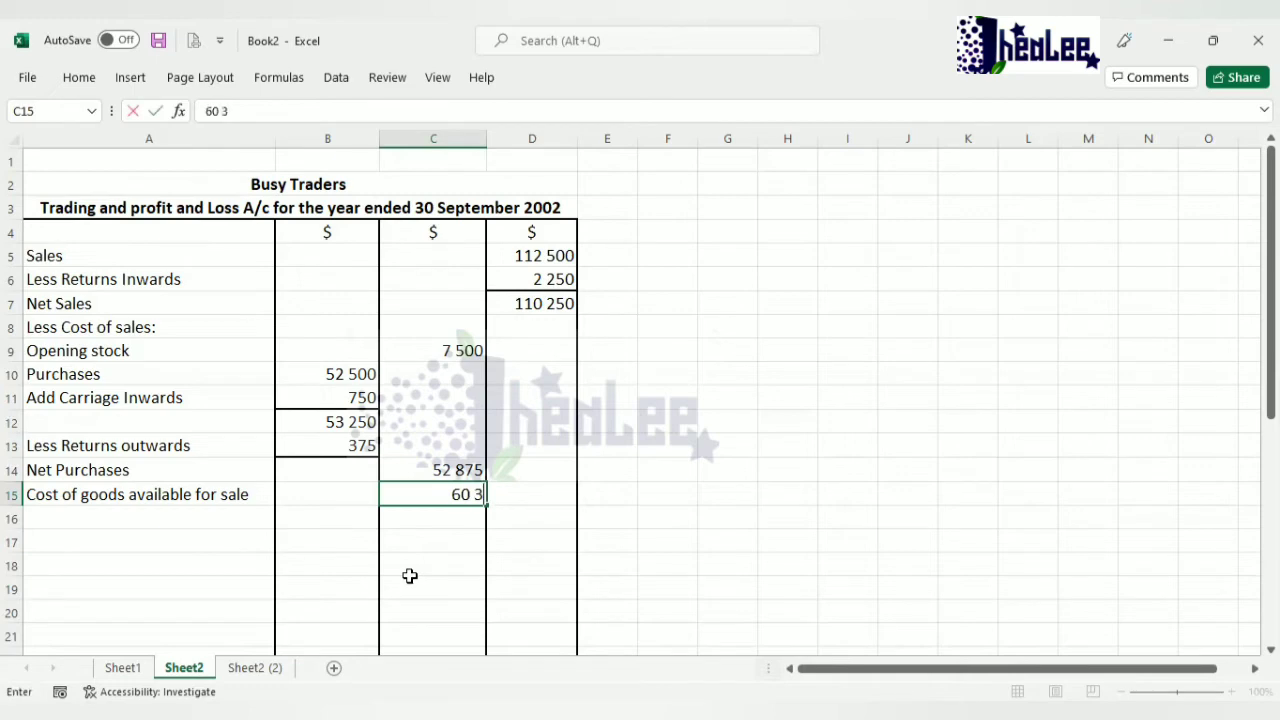
Label row 16 "Less Closing stock".
left_click(208, 517)
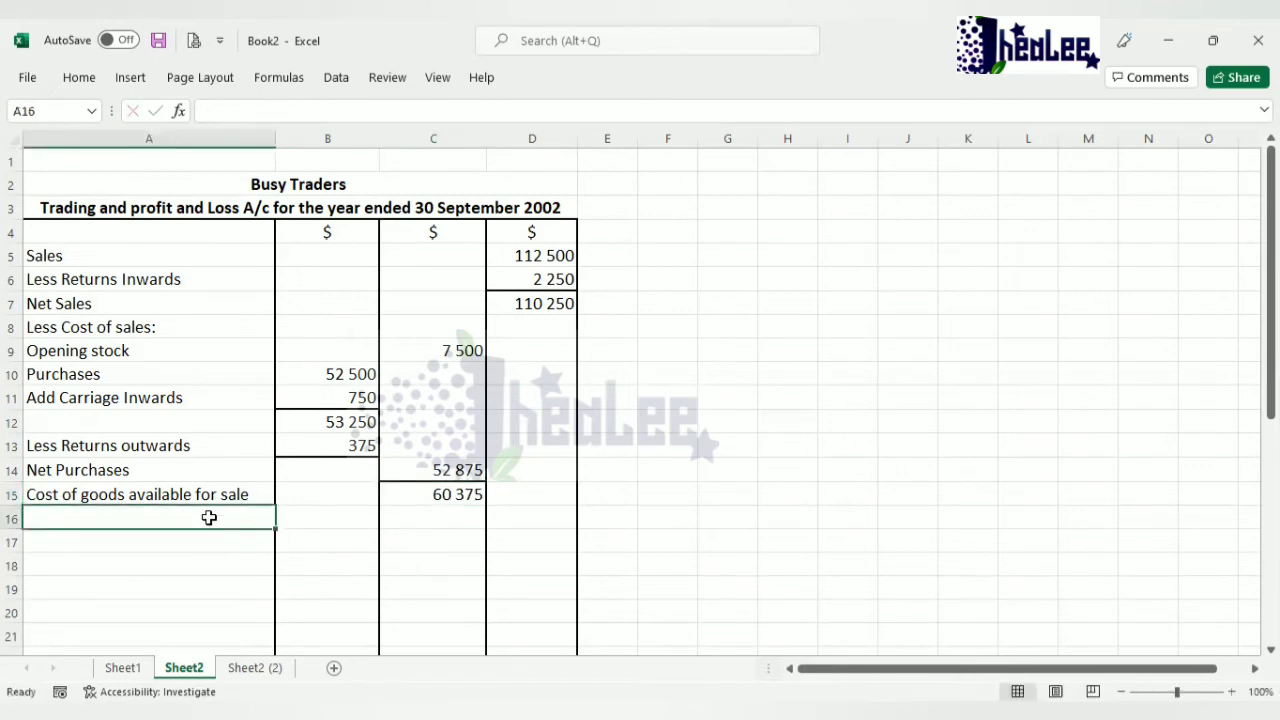
type("Less ")
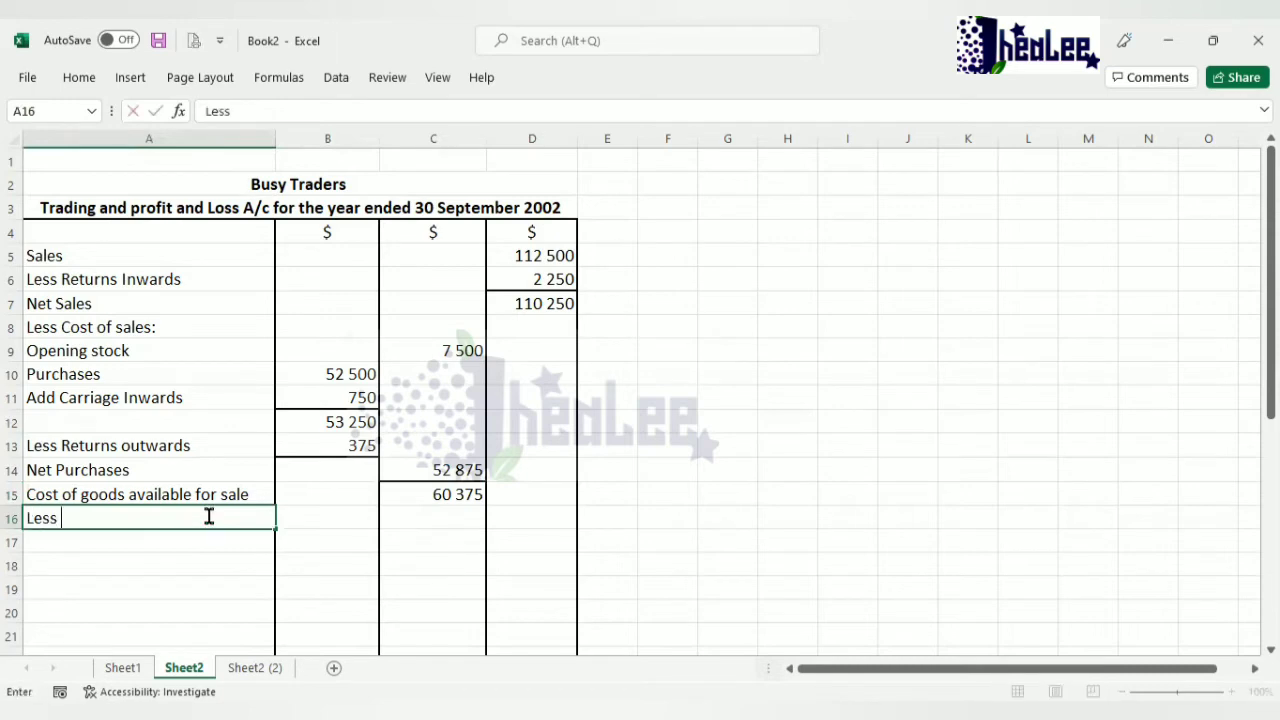
type("Closng")
key("BackSpace")
key("BackSpace")
type("ing ")
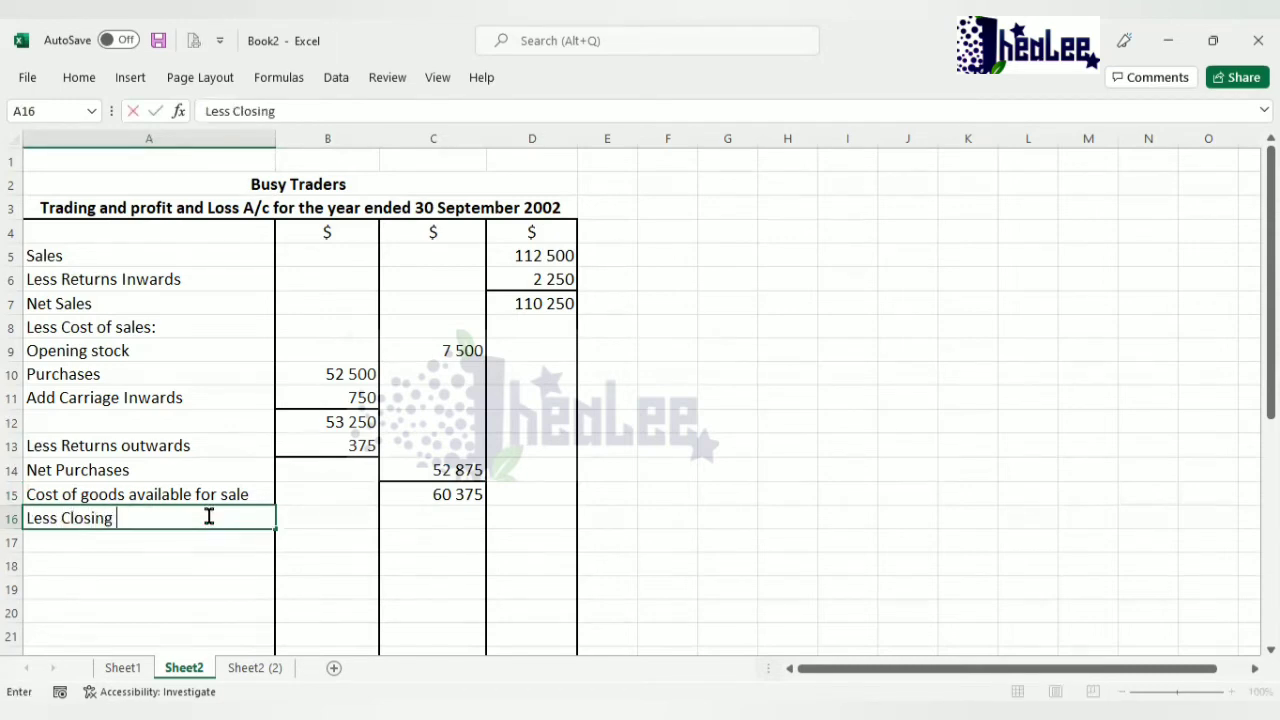
type("stock")
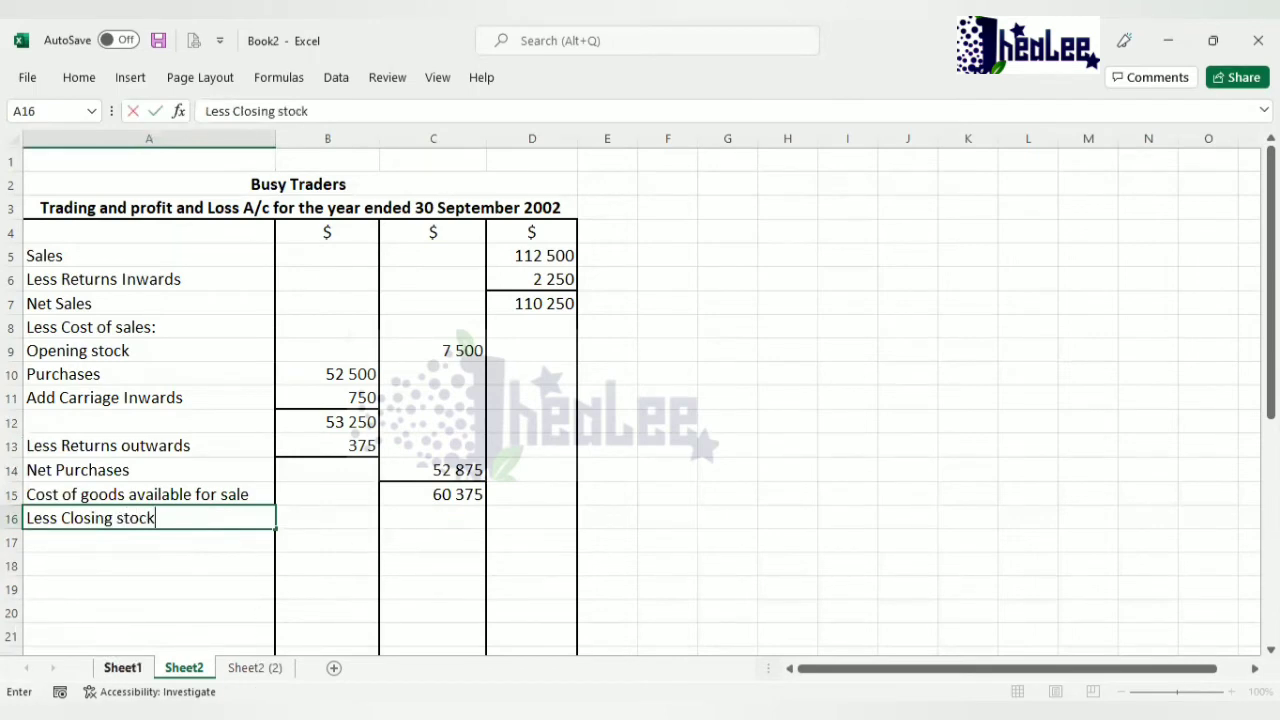
Check the closing stock note on Sheet1, and enter 9 000 in C16 of Sheet2.
left_click(123, 667)
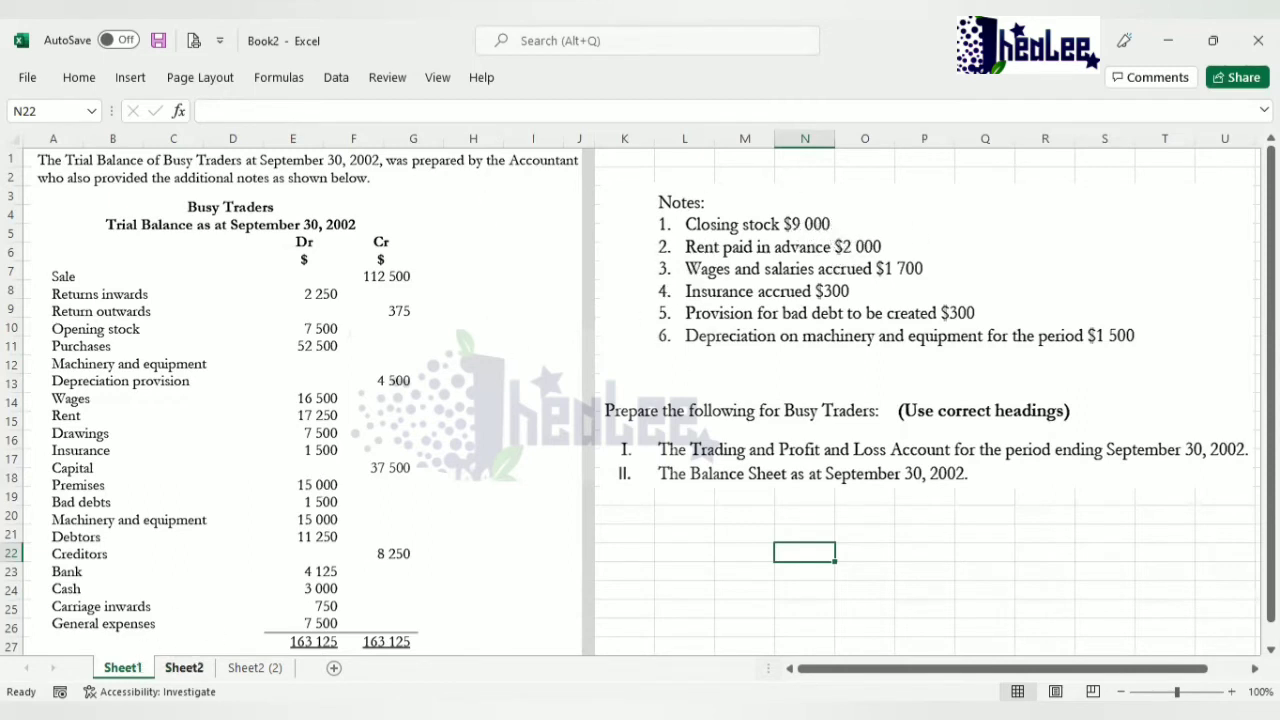
left_click(184, 667)
left_click(428, 519)
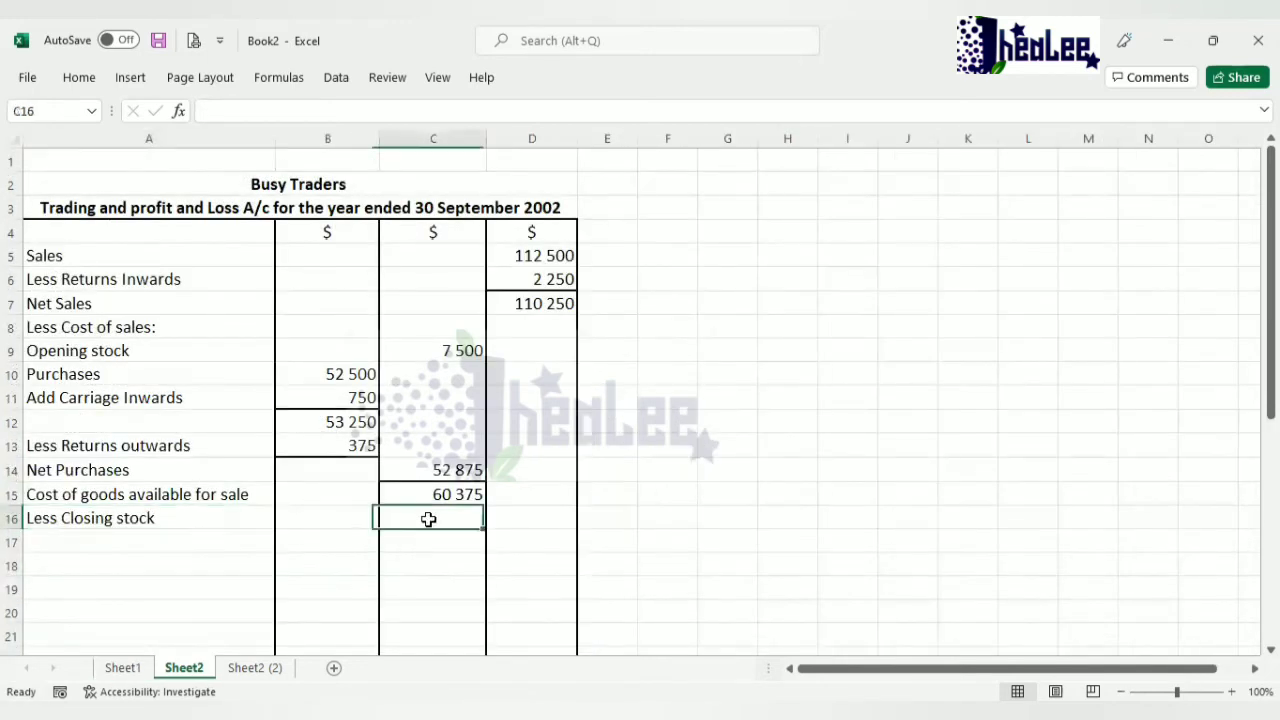
type("9 0")
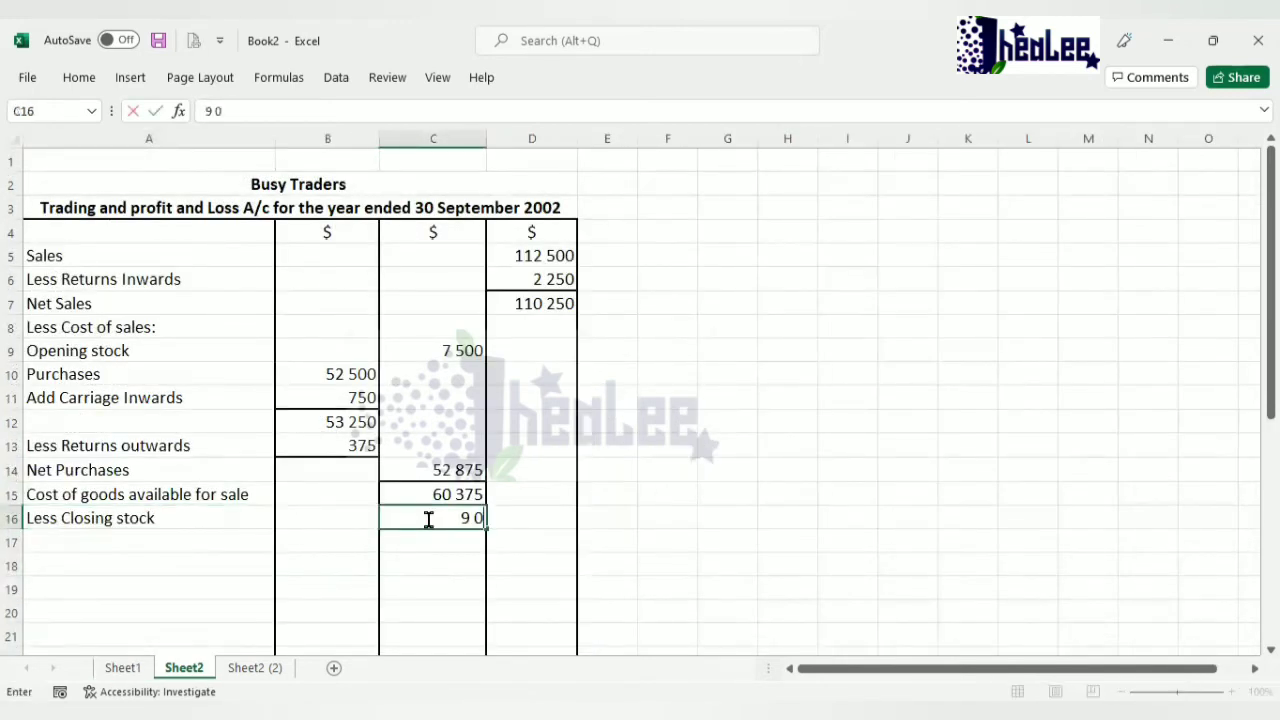
type("00")
key("Return")
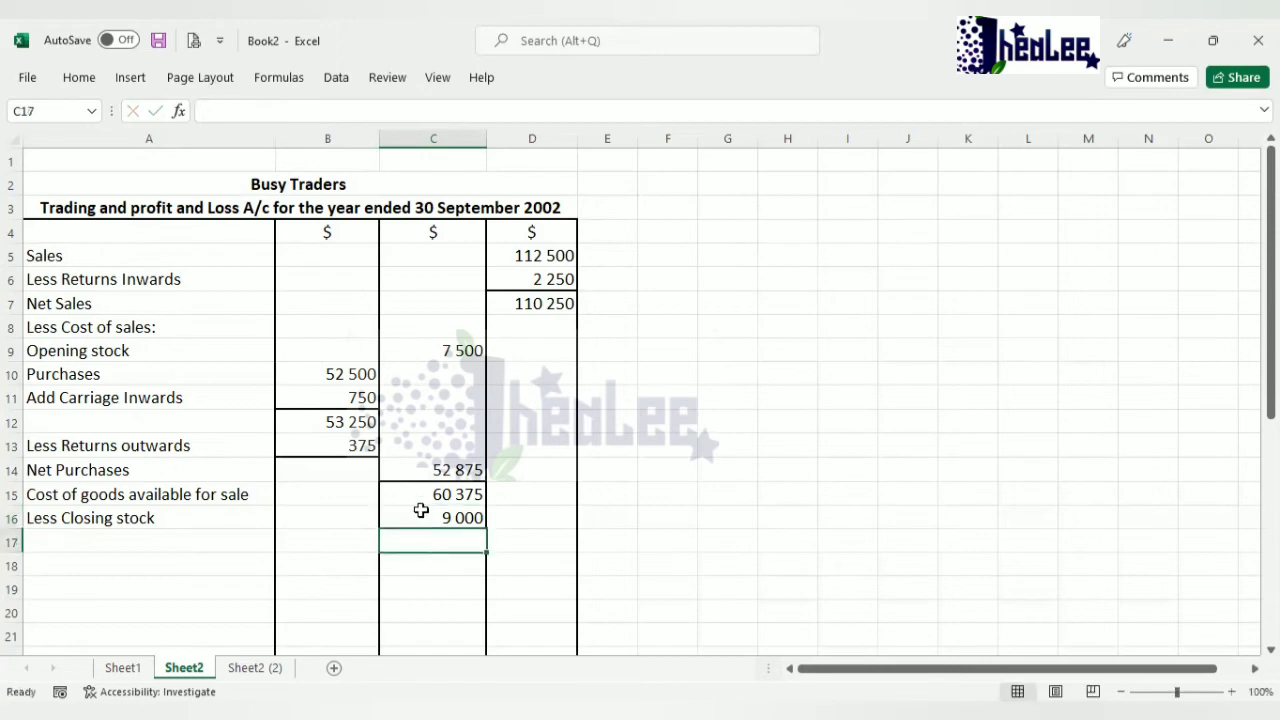
Add a bottom border beneath the closing stock amount in C16.
left_click(421, 515)
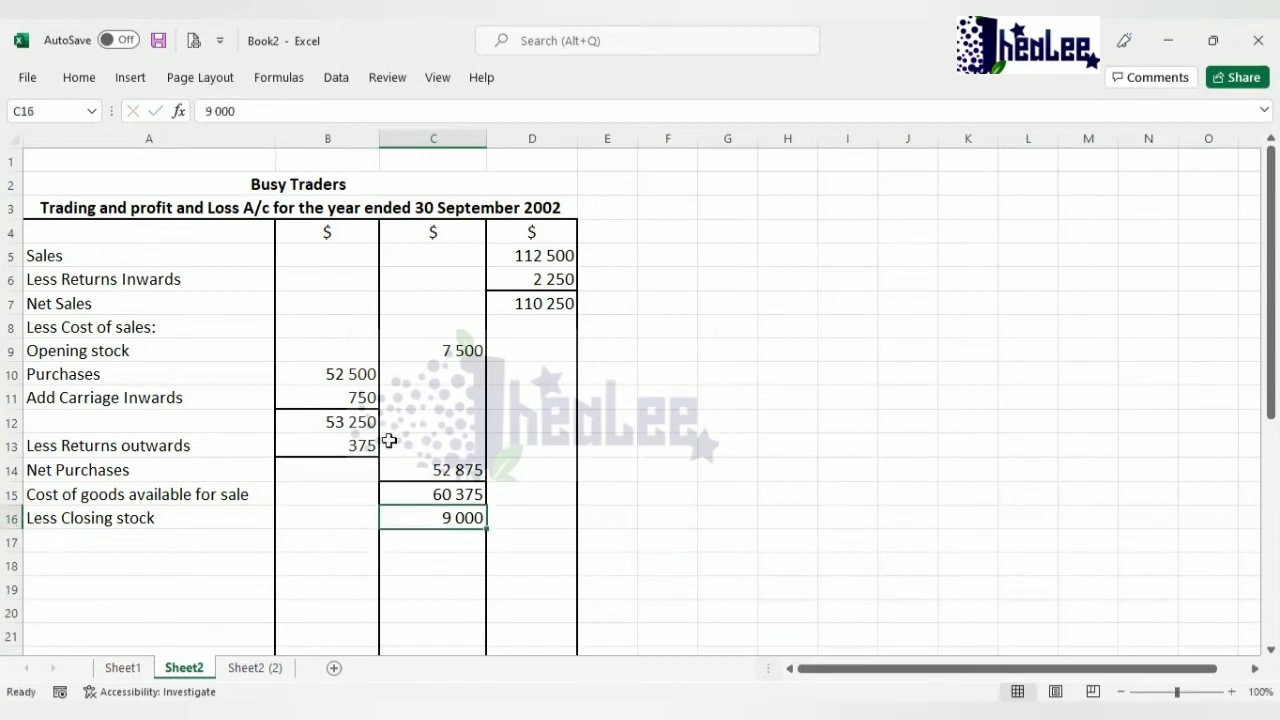
left_click(80, 78)
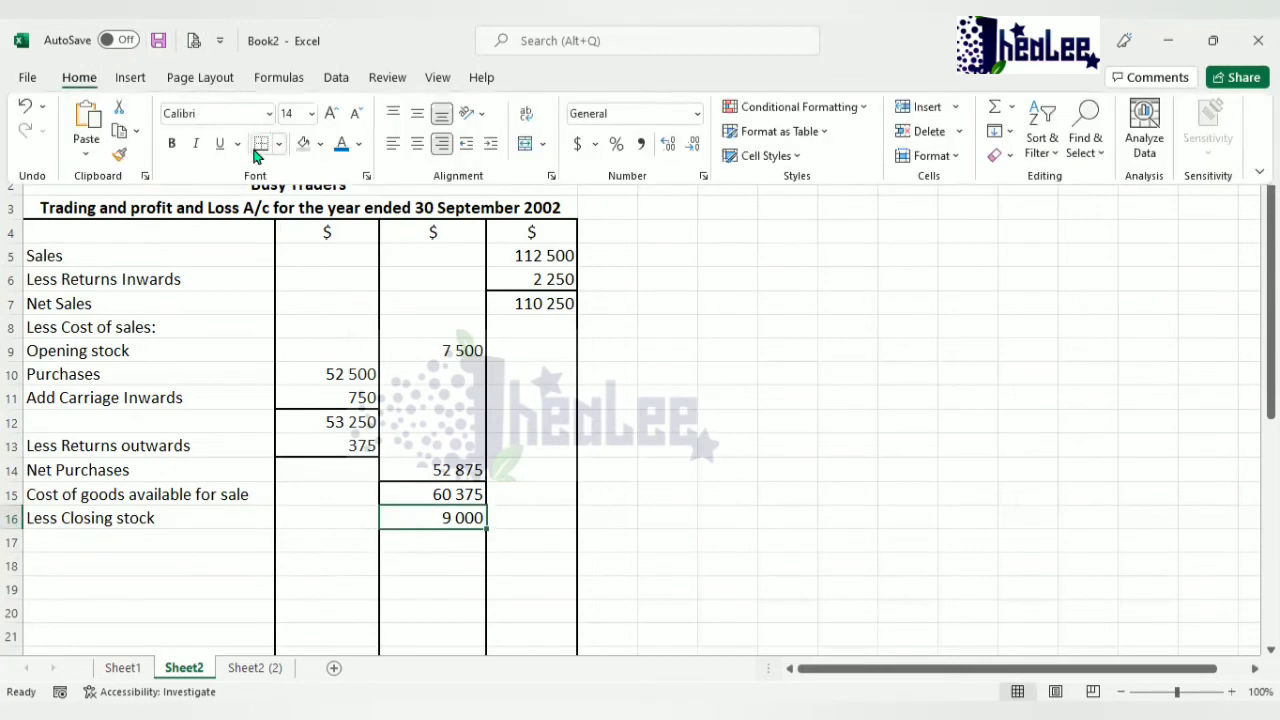
left_click(260, 145)
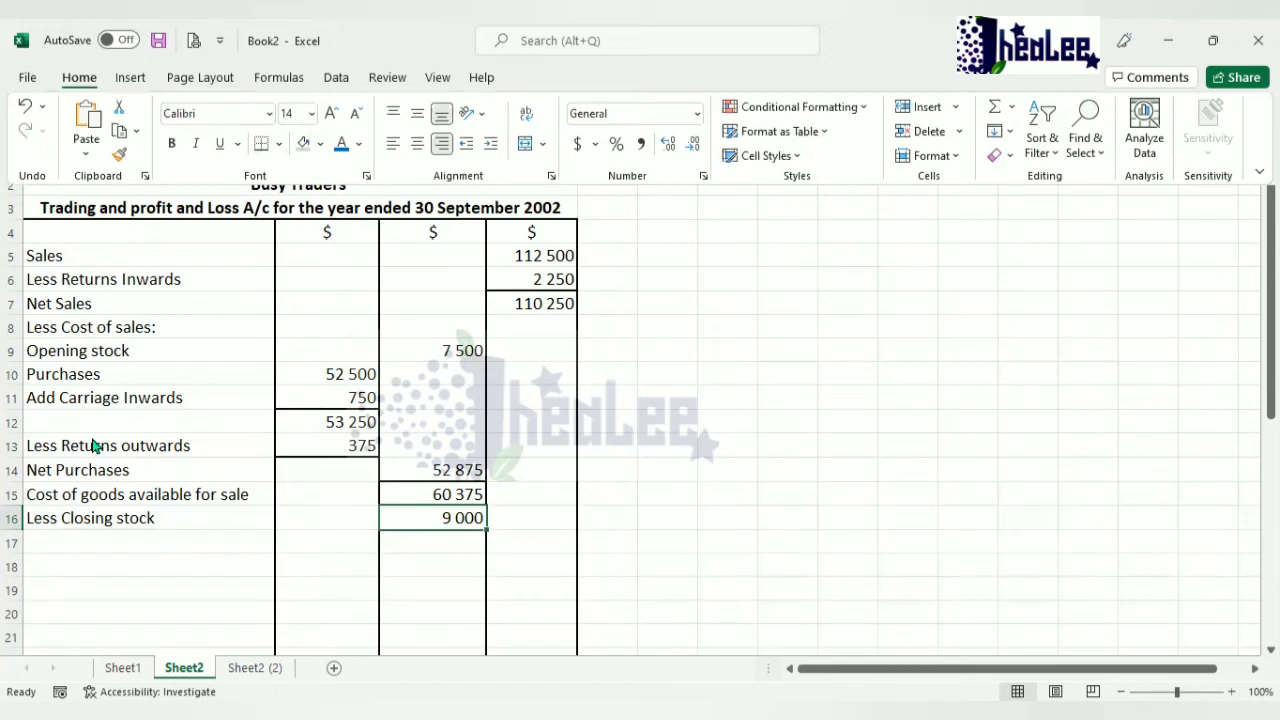
Enter a "Cost of sales" line in row 17 with 51 375 in D17, and add a bottom border beneath the amount.
left_click(82, 543)
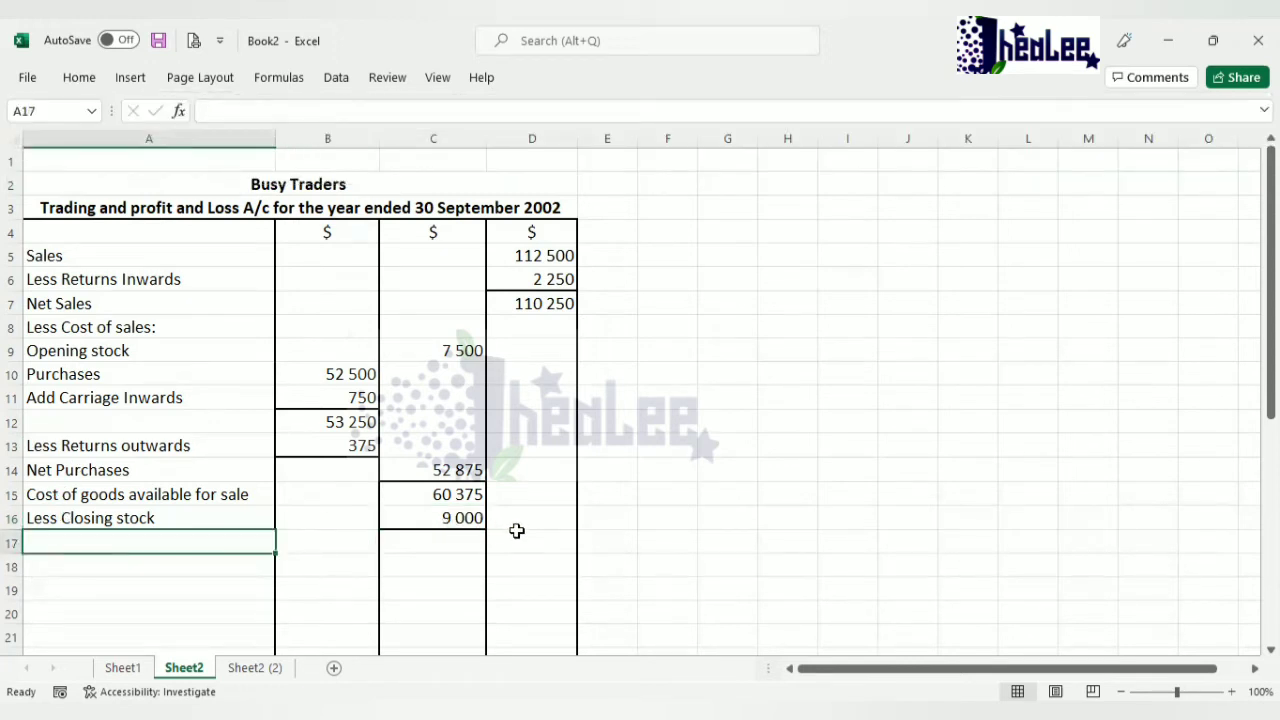
type("Cost ")
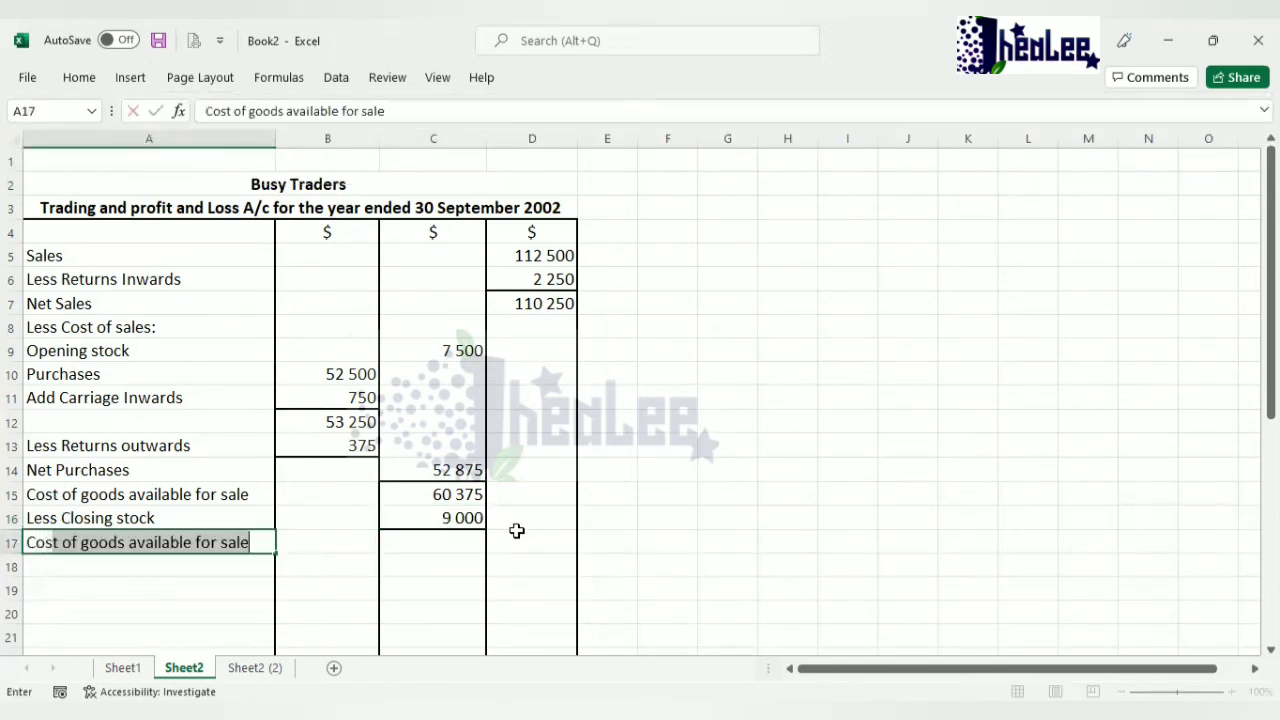
type("of sales")
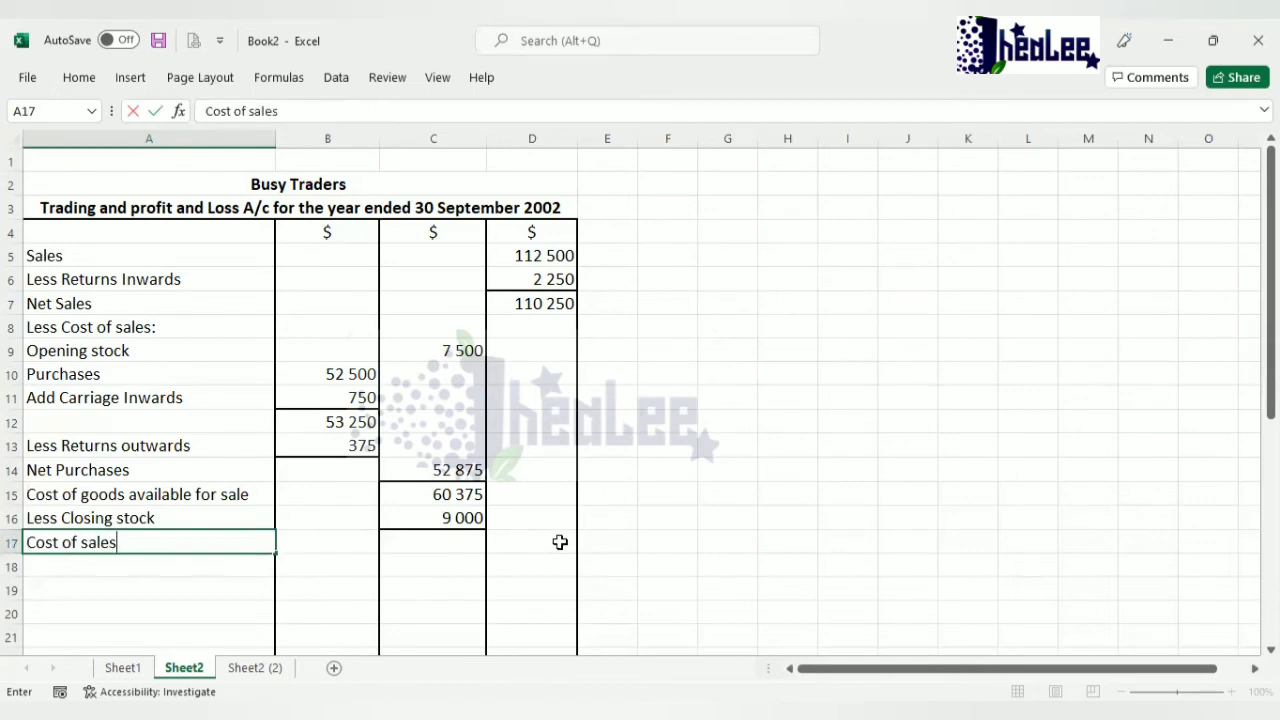
left_click(560, 547)
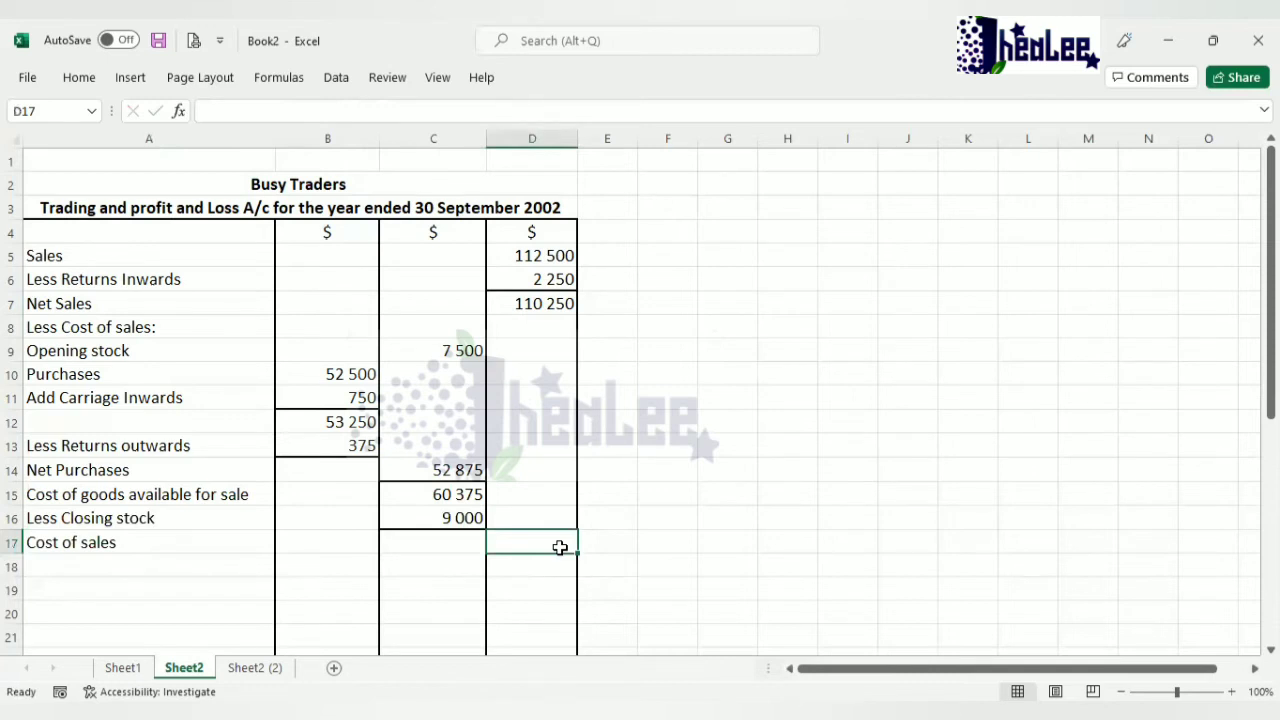
type("51 375")
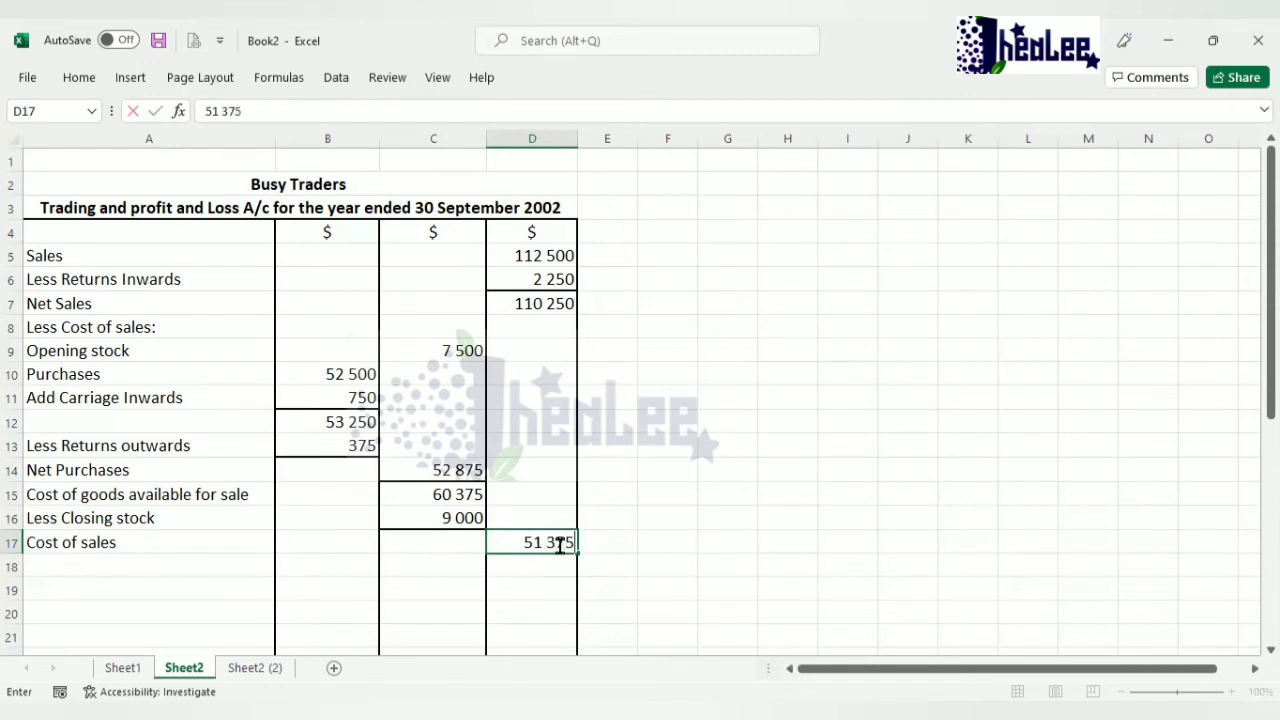
key("Return")
left_click(520, 537)
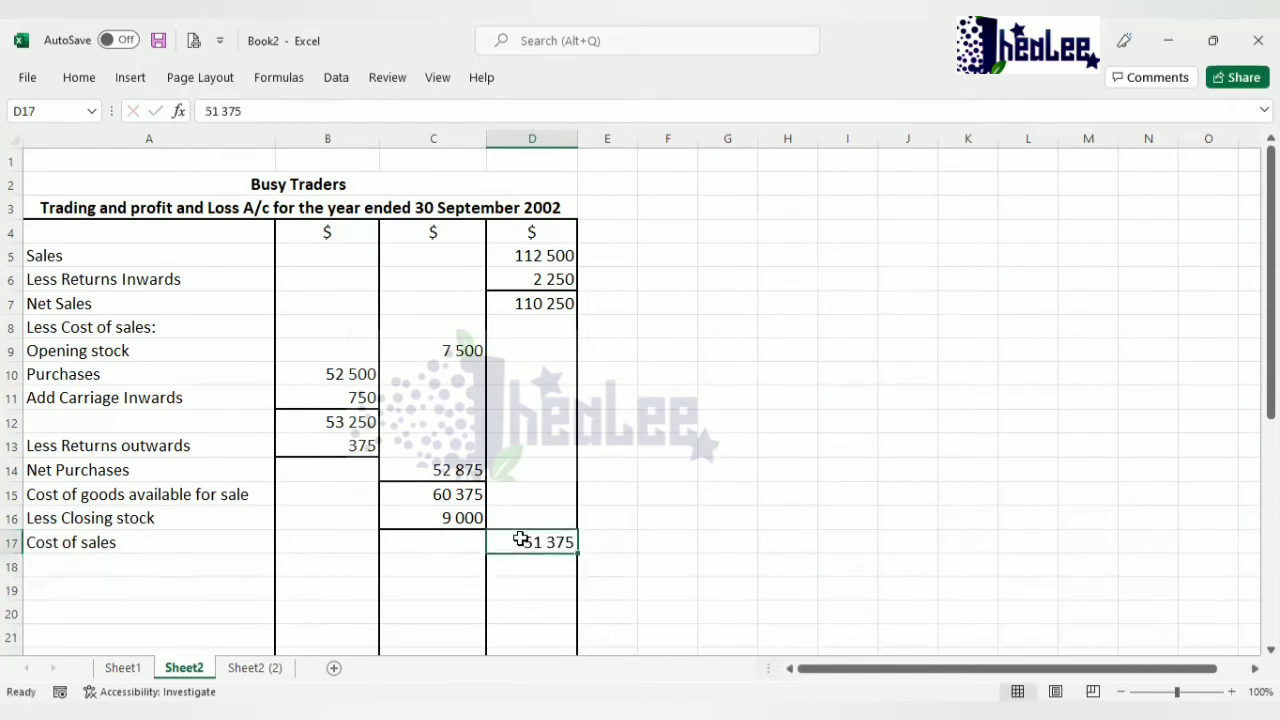
left_click(79, 77)
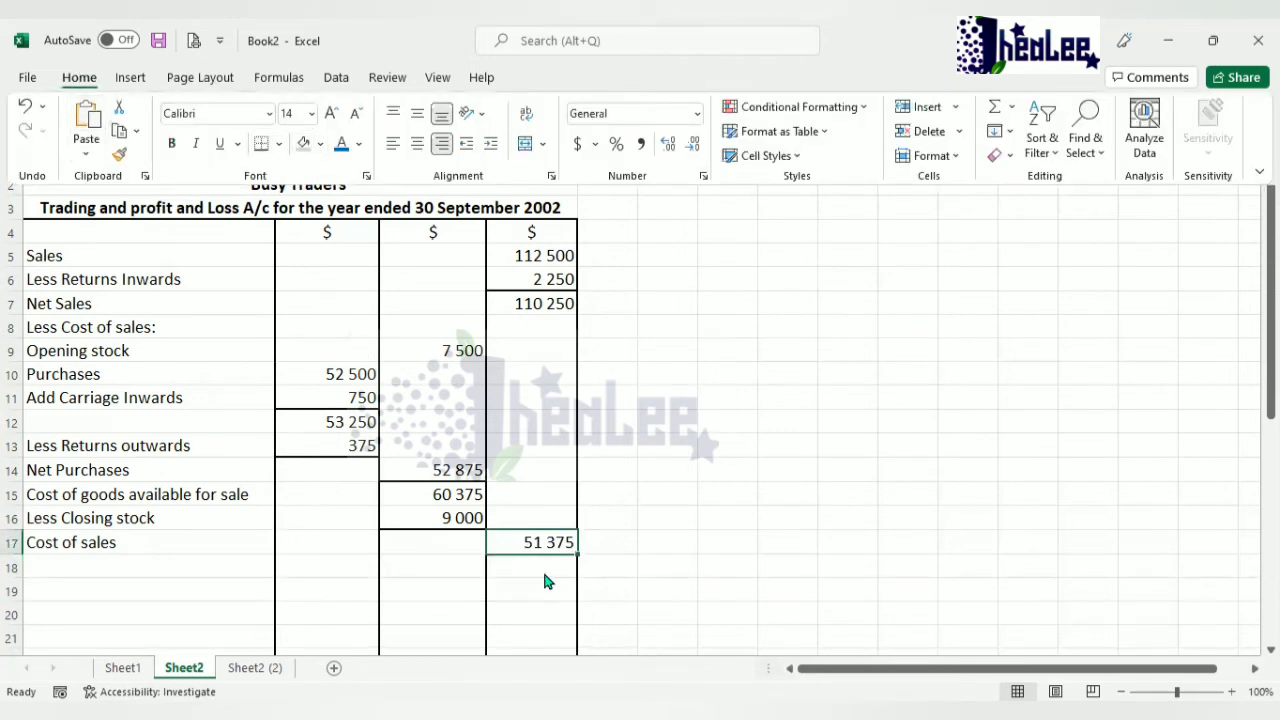
Enter a "Gross Profit" line in row 18 with 58 875 in the third dollar column.
left_click(179, 567)
type("Gro")
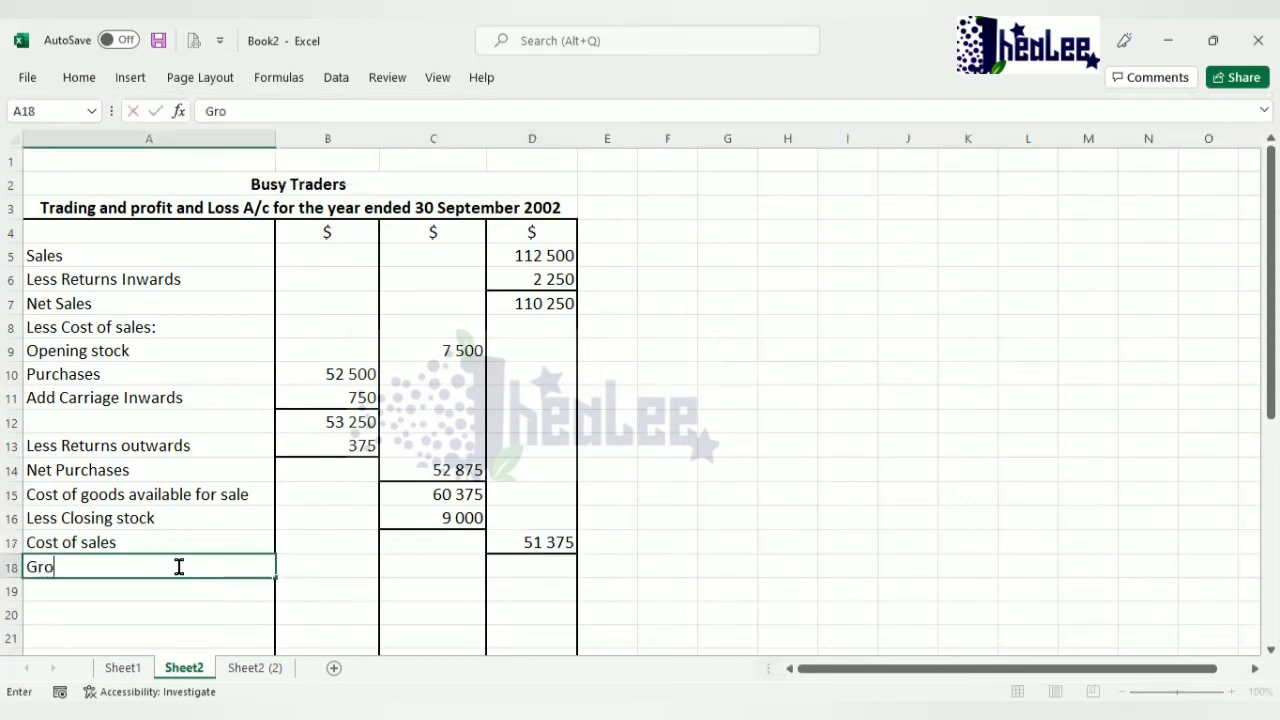
type("ss Profit")
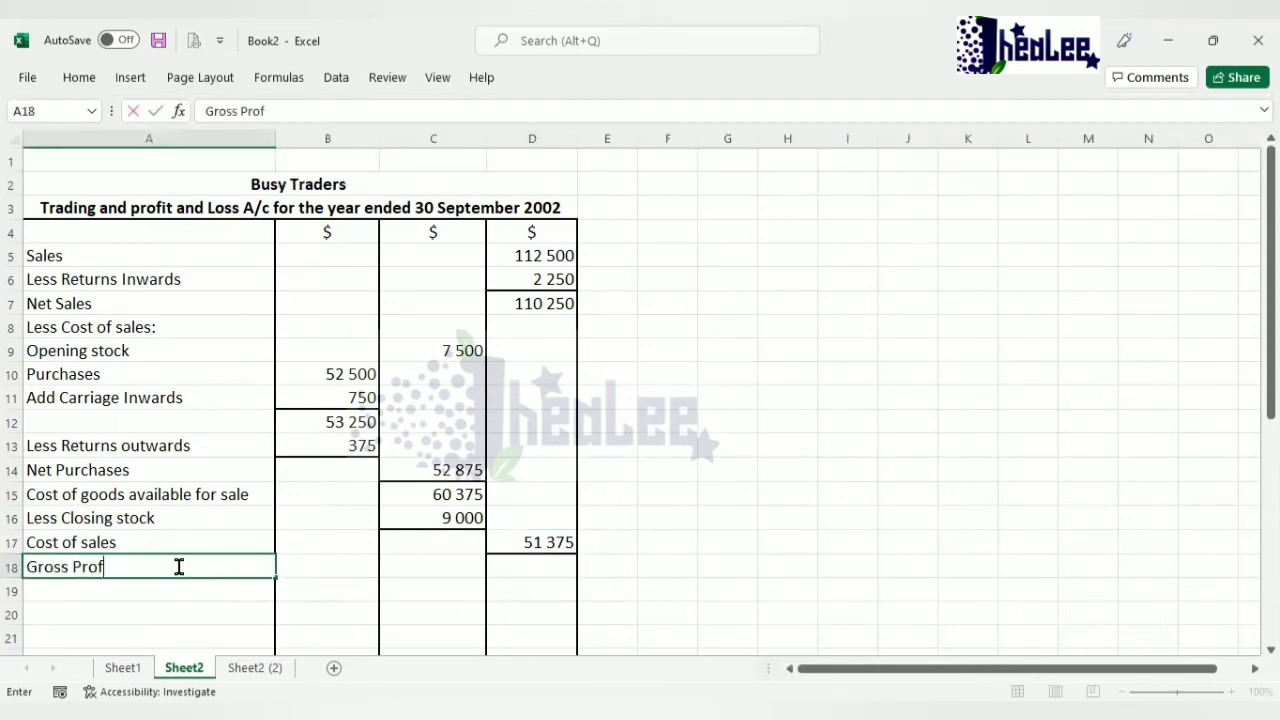
key("Tab")
key("Tab")
key("Tab")
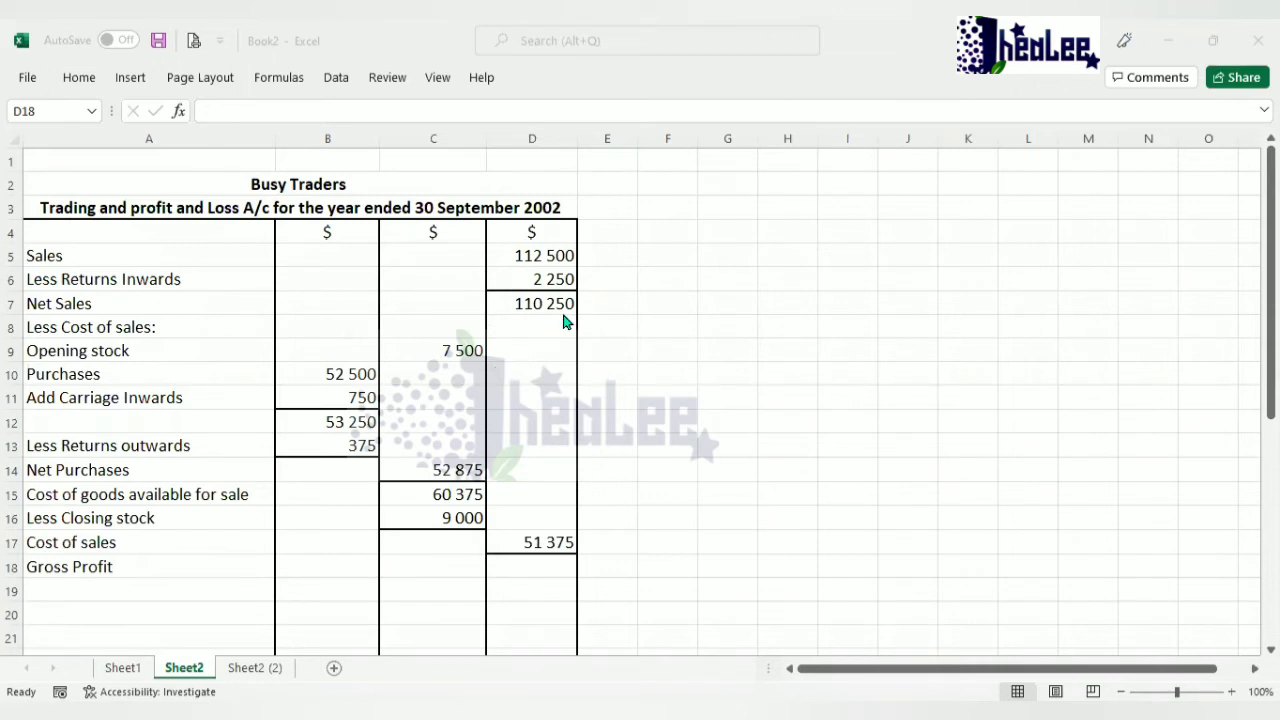
left_click(548, 569)
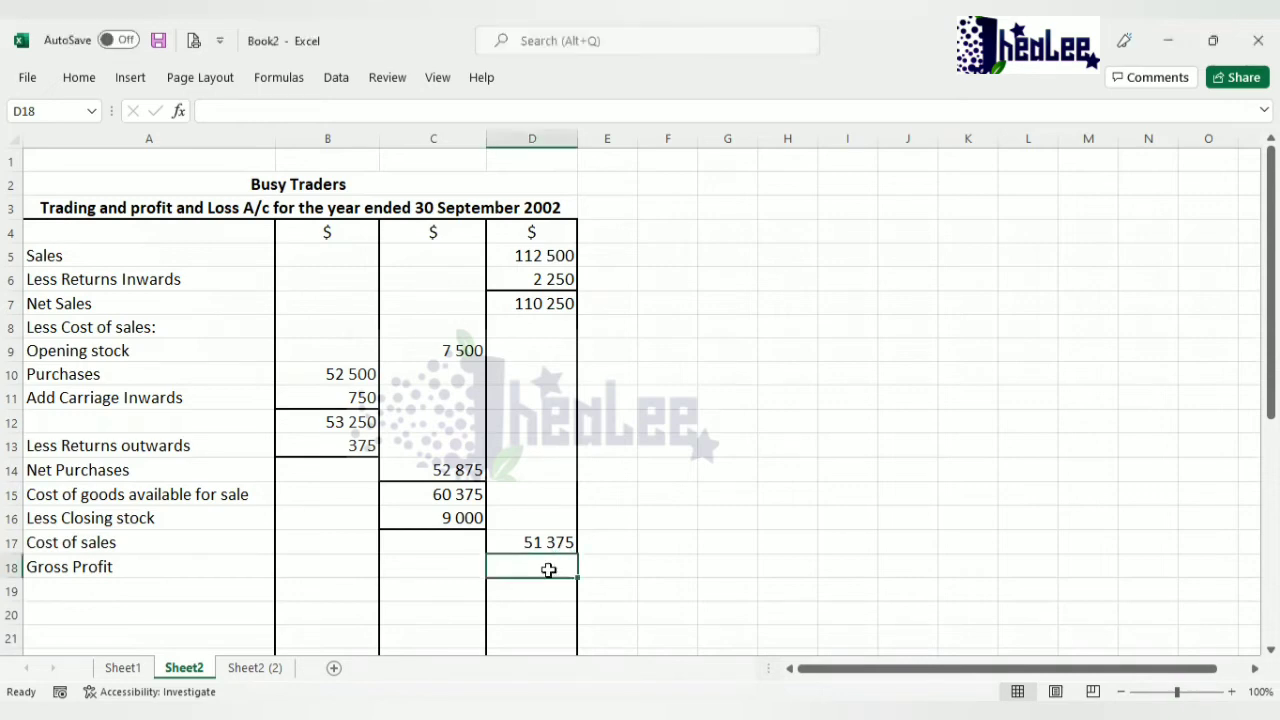
type("58")
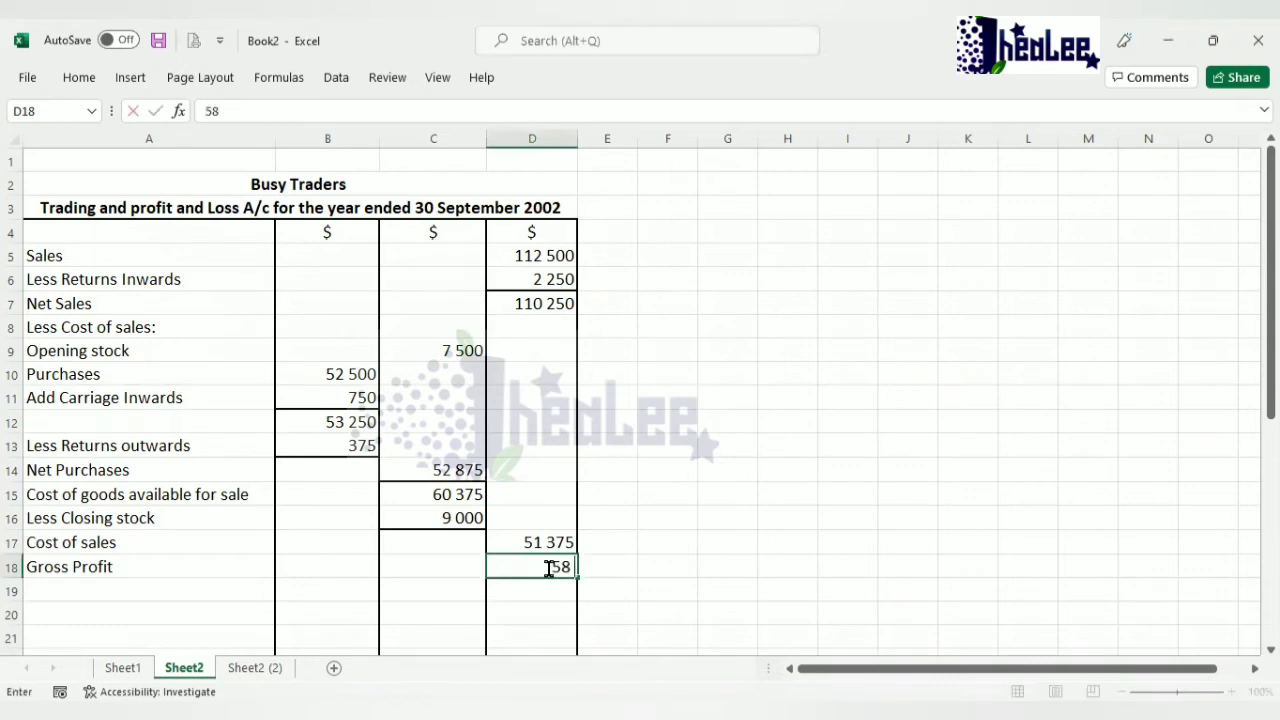
type(" 875")
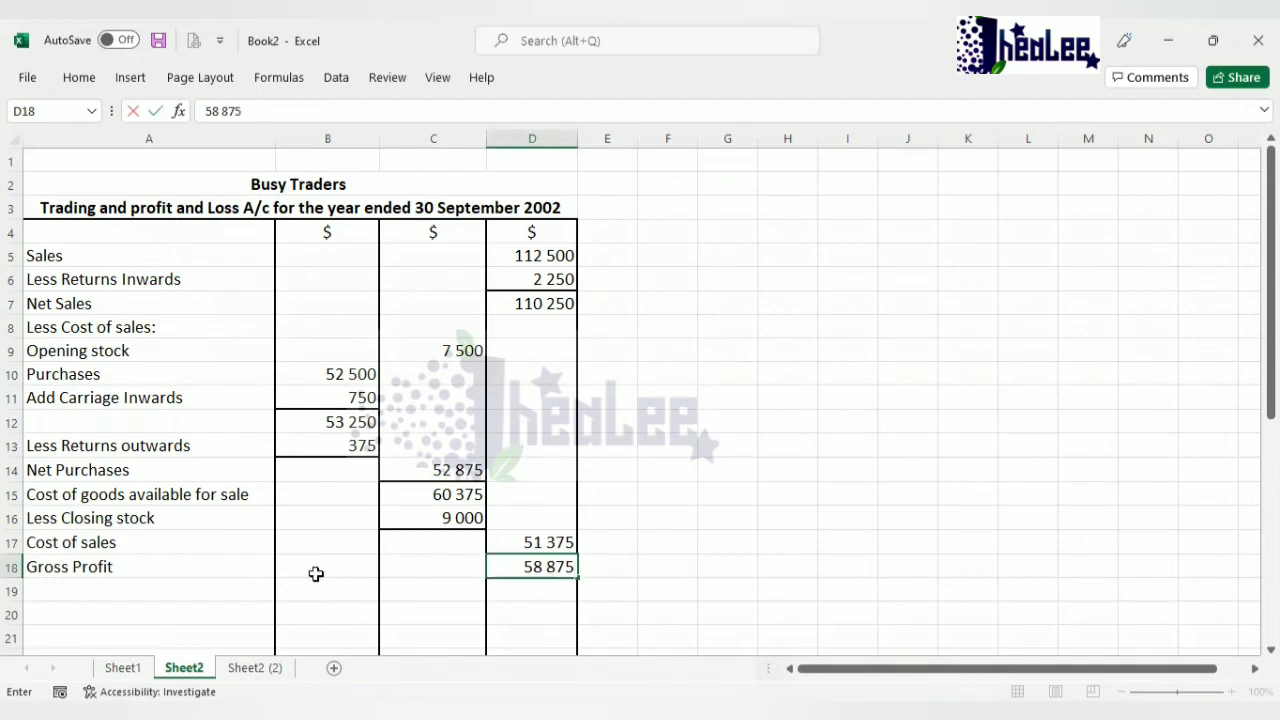
Review the expenses and adjustment notes on Sheet1, and enter a "Depreciation" line in row 19 of Sheet2 with 1 500 in C19.
left_click(252, 589)
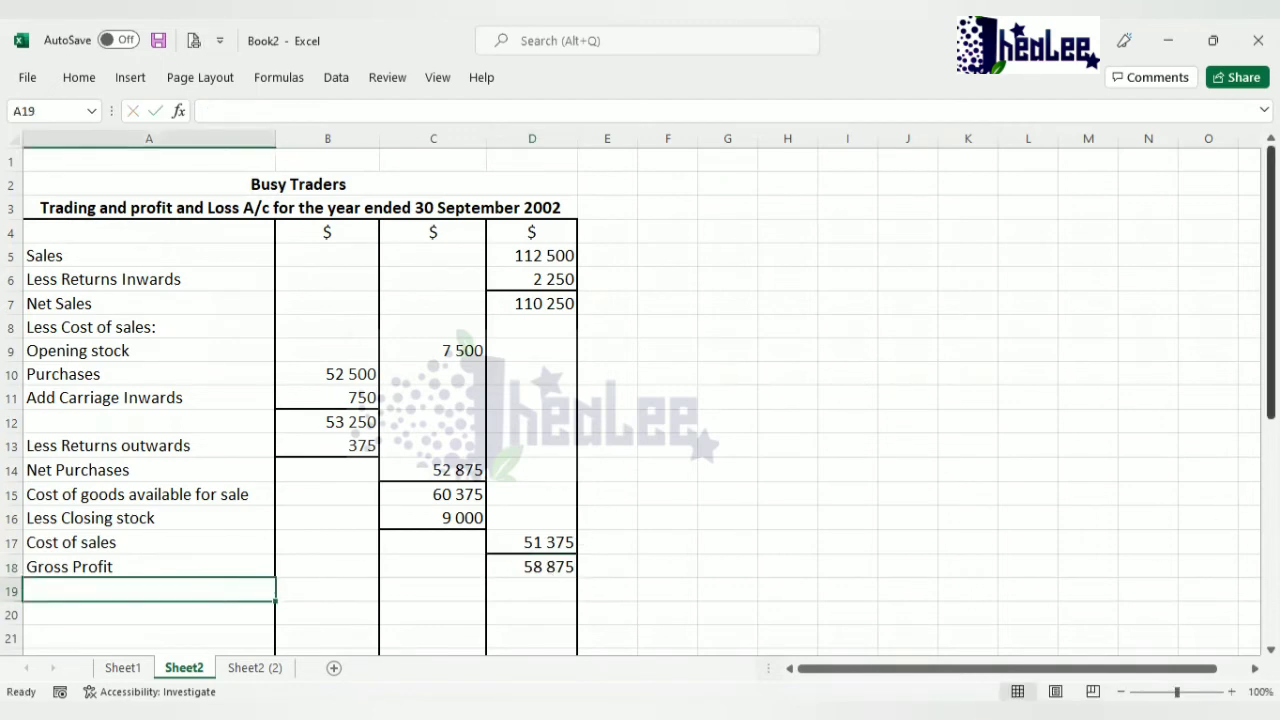
left_click_drag(1270, 392, 1270, 400)
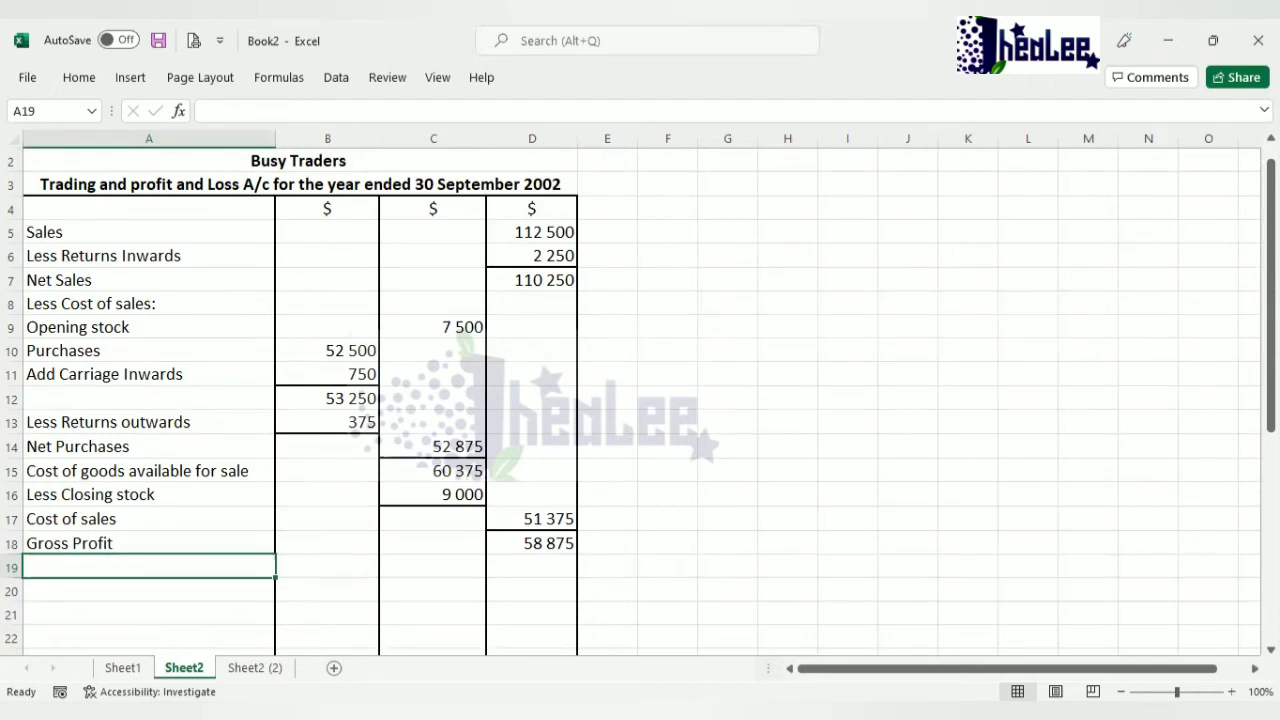
left_click(138, 670)
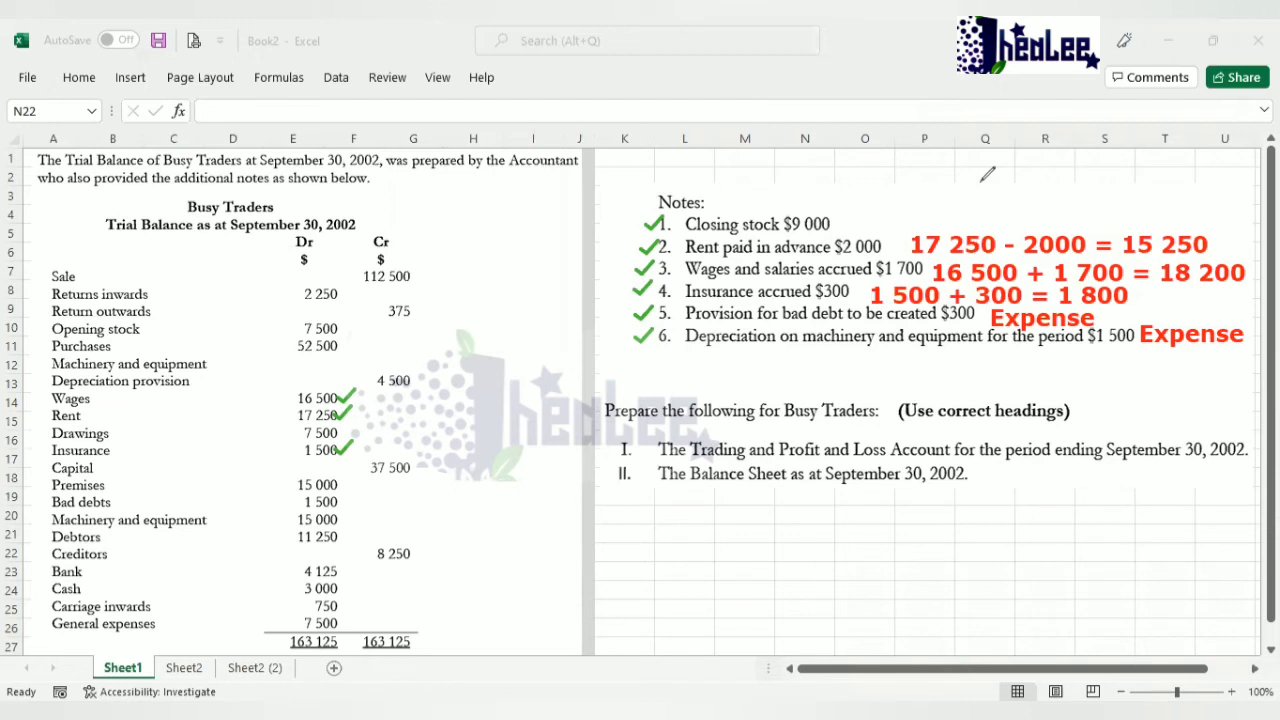
key("e")
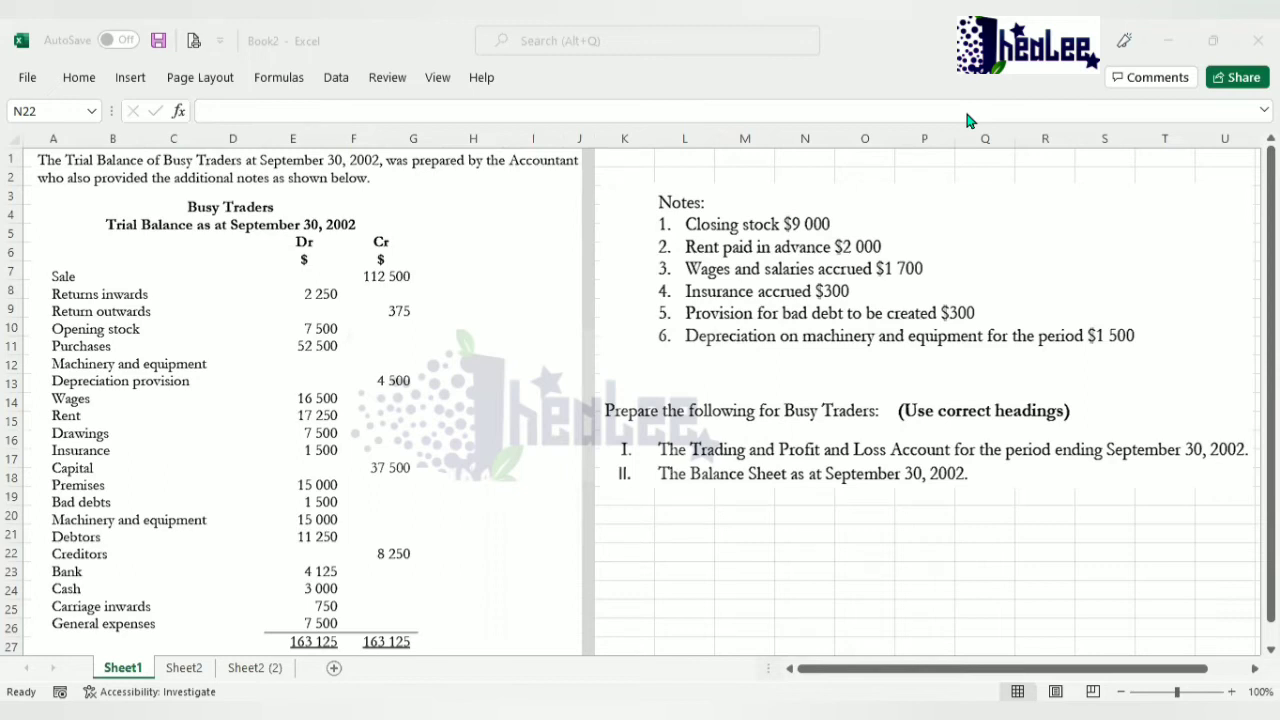
left_click(185, 669)
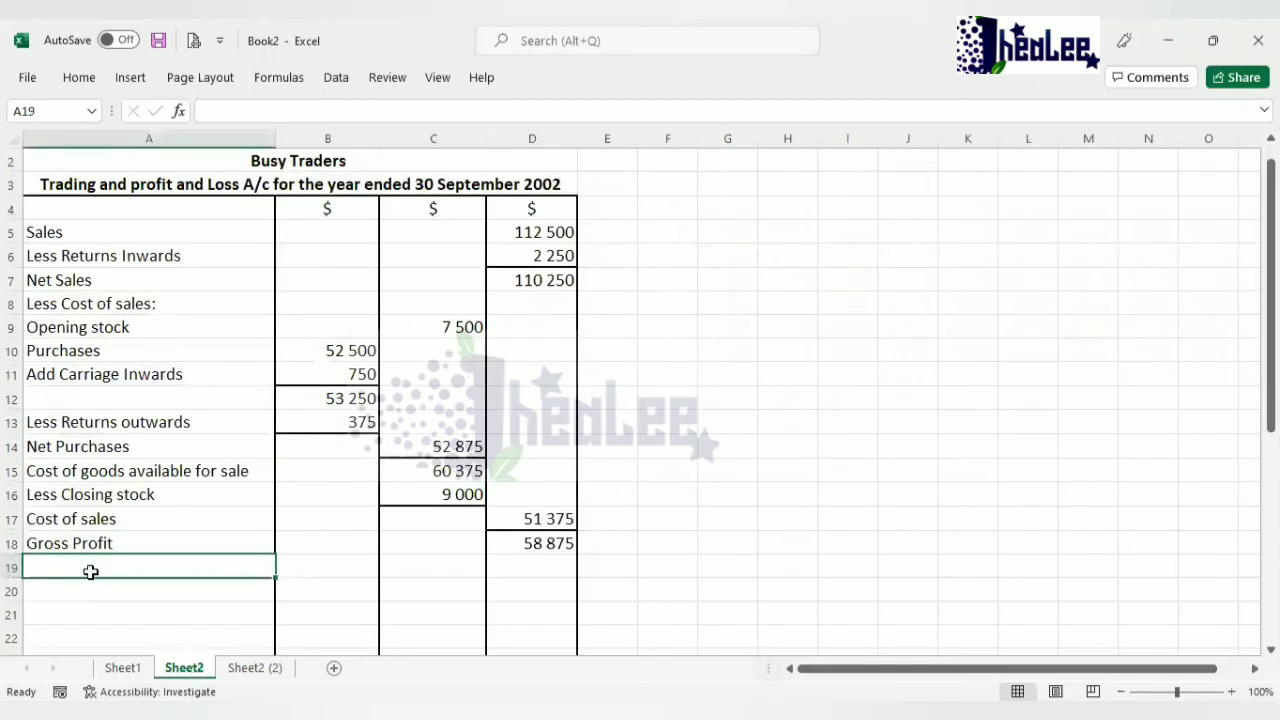
type("De")
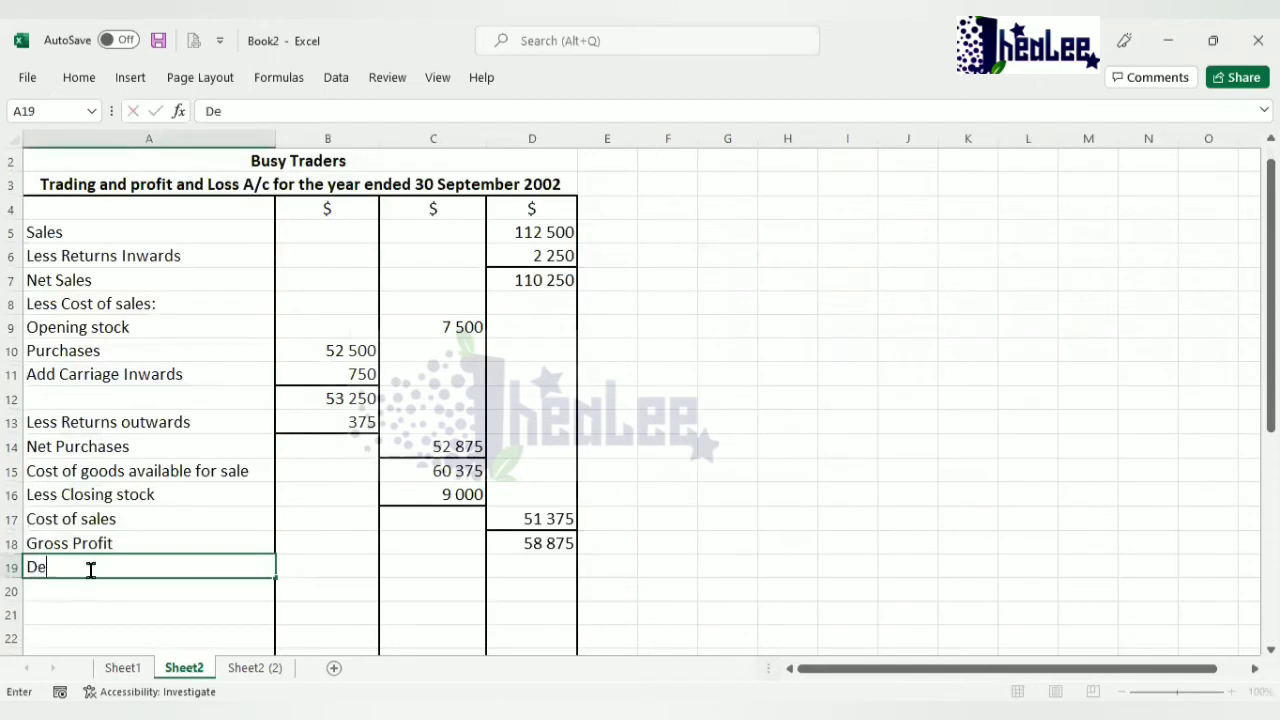
type("preciation")
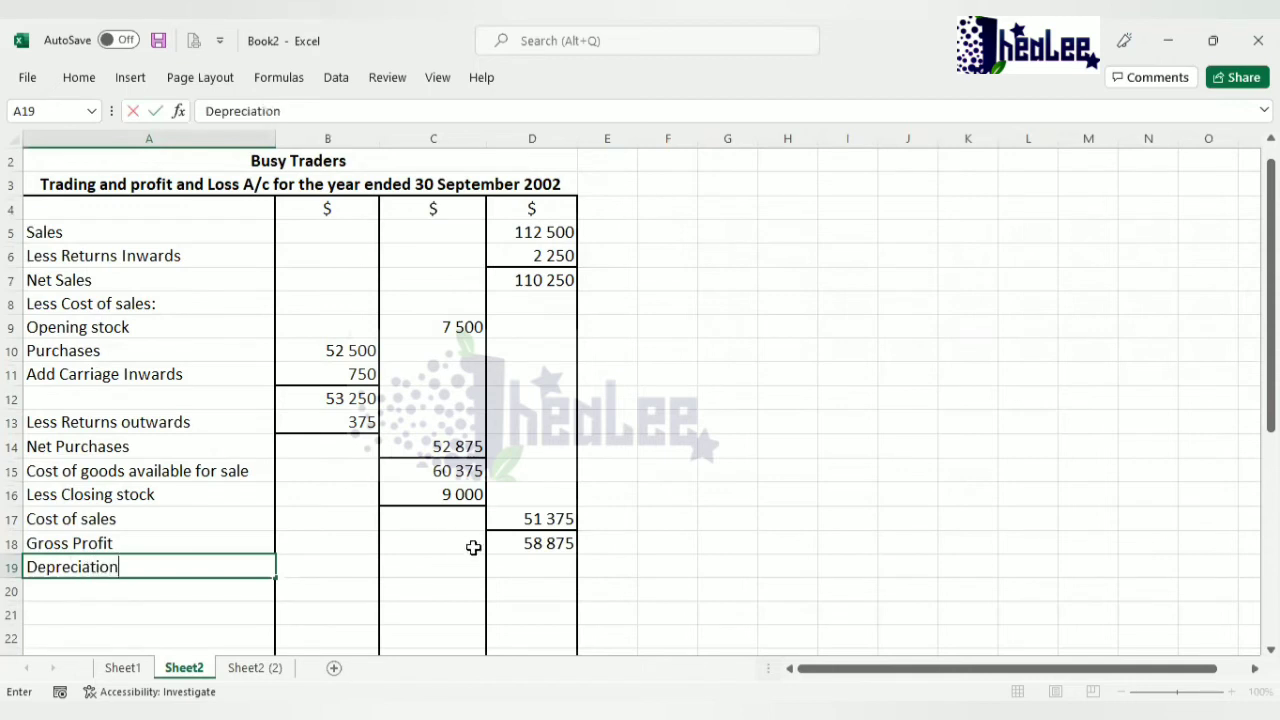
left_click(451, 569)
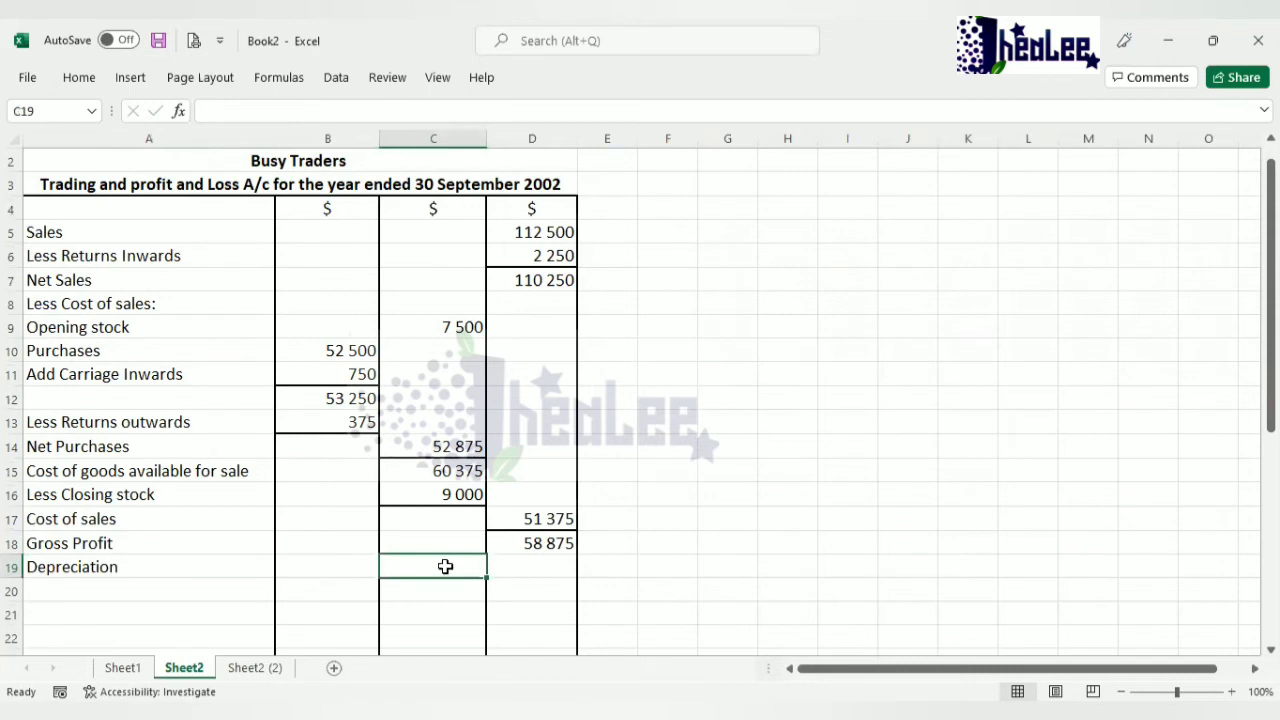
type("1 500")
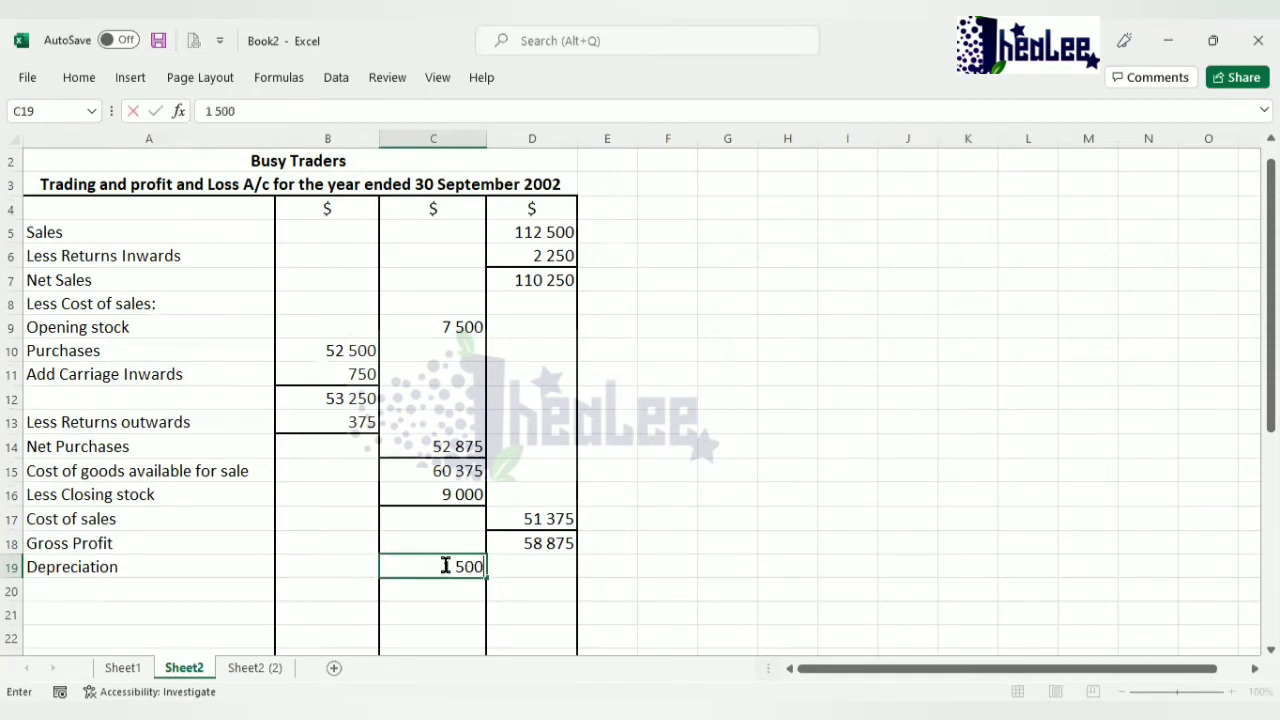
Extend the depreciation label in A19 to read "Depreciation - Machinery & Equip".
double_click(160, 567)
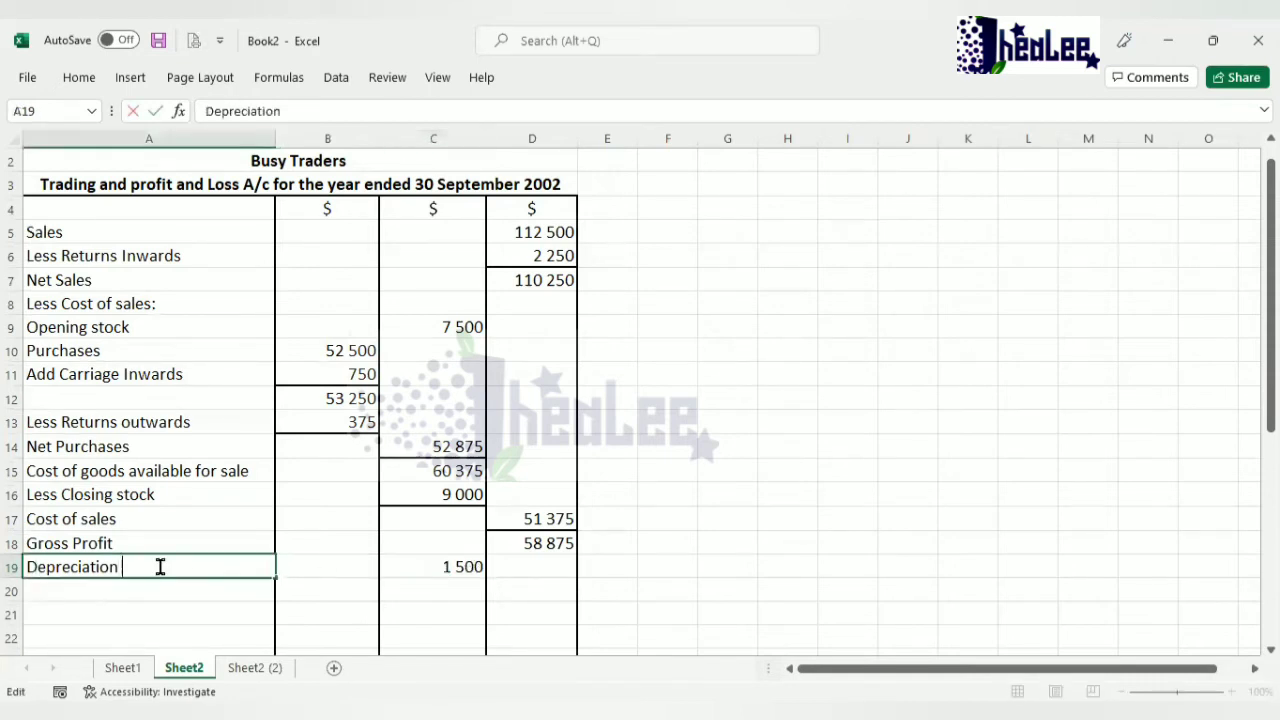
type("- Machinery ")
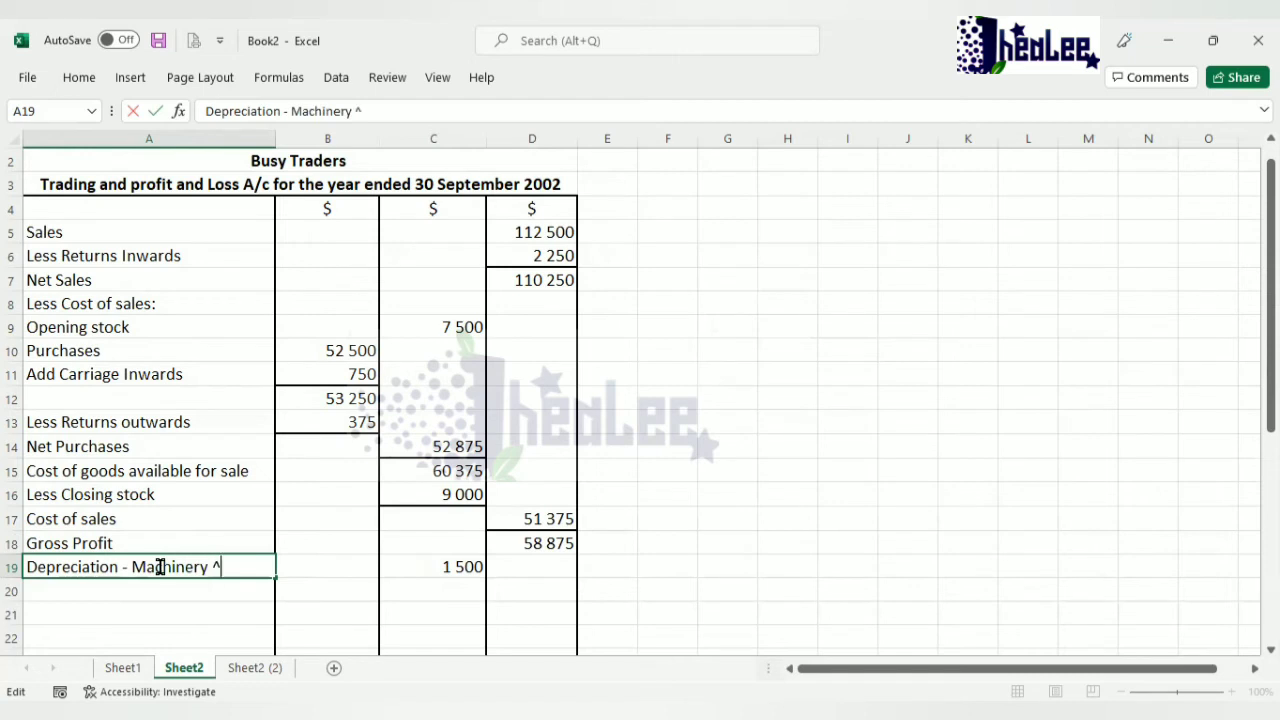
type("& Equip")
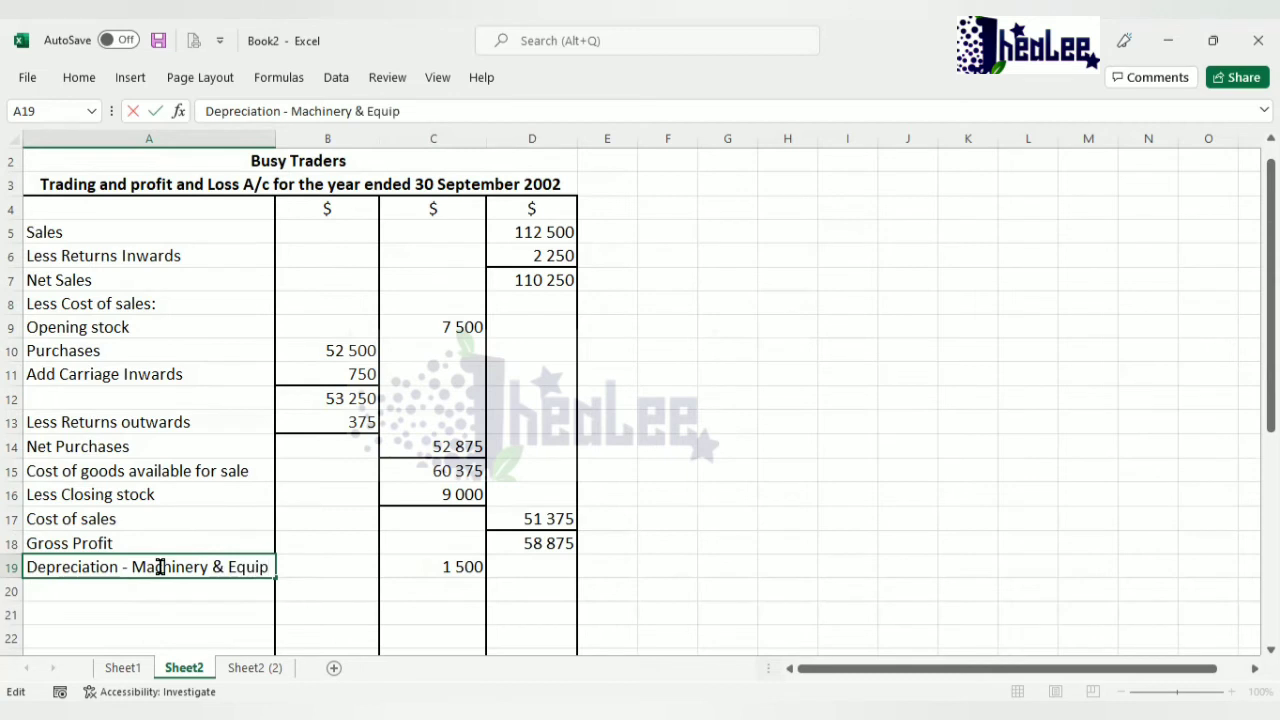
Check the wages balance and accrual on Sheet1, and enter a "Wages" line in row 20 of Sheet2 with 18 200 in C20.
left_click(130, 590)
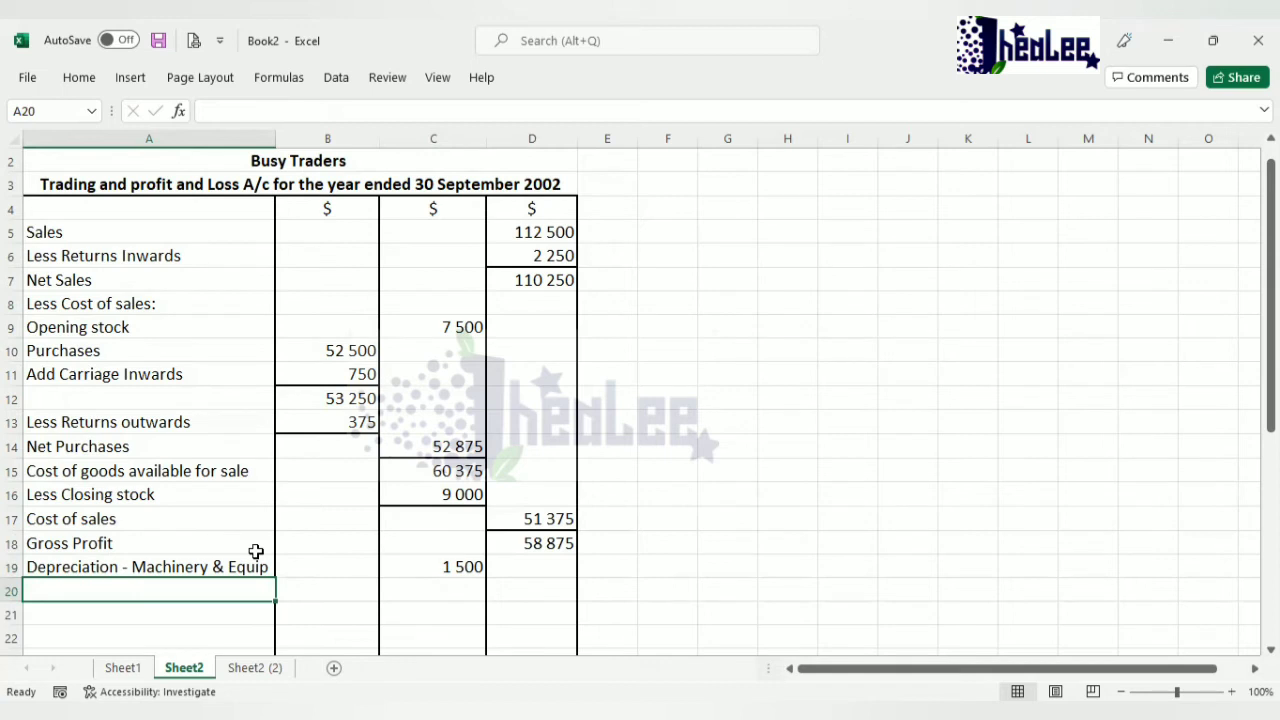
left_click(123, 667)
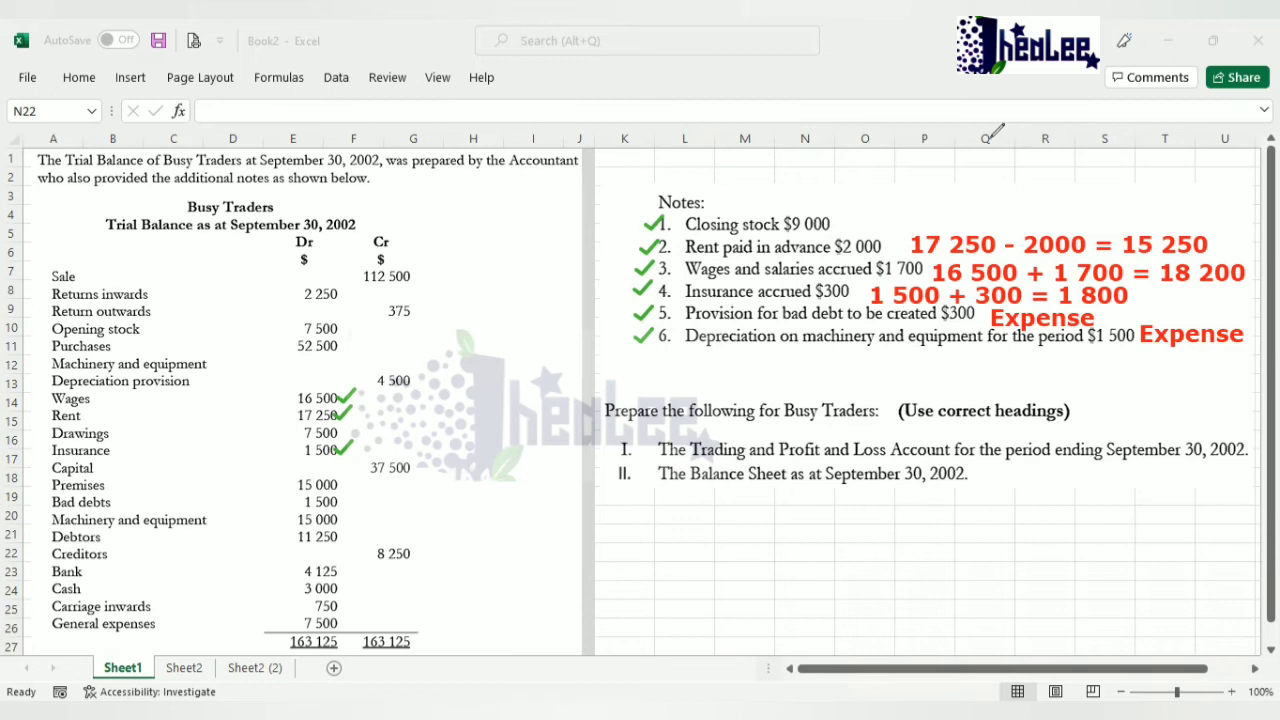
key("e")
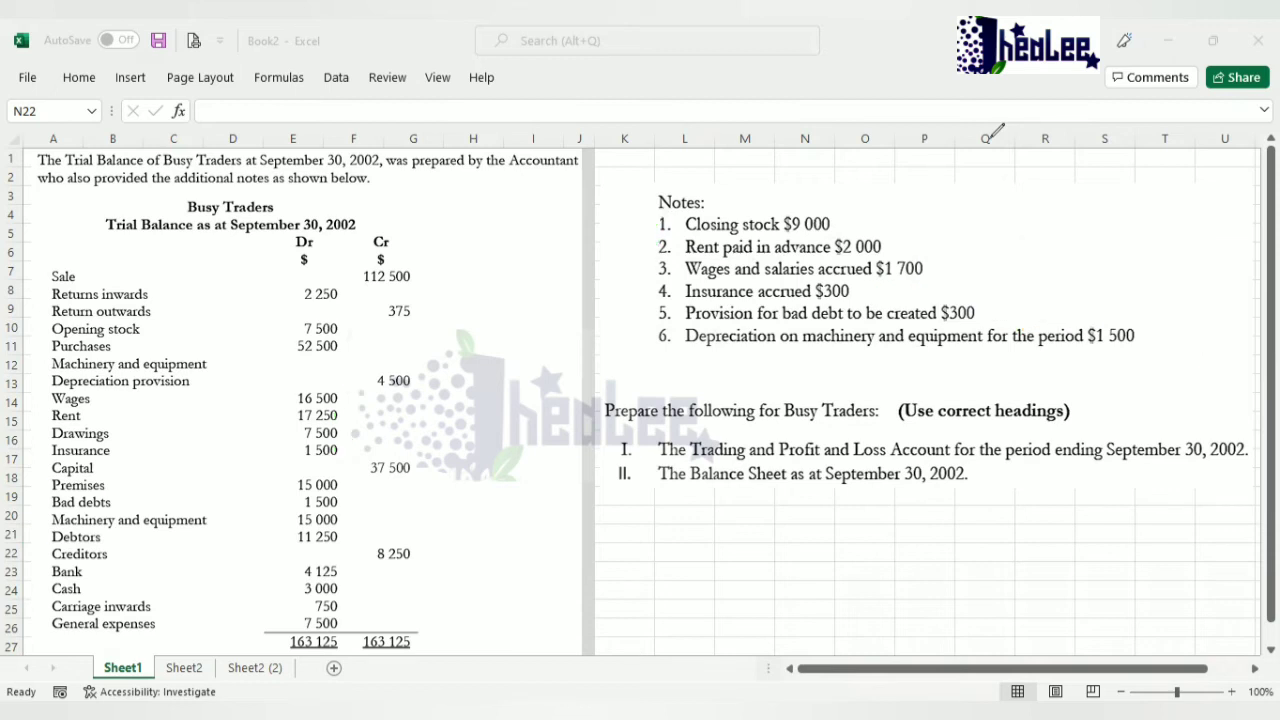
key("Escape")
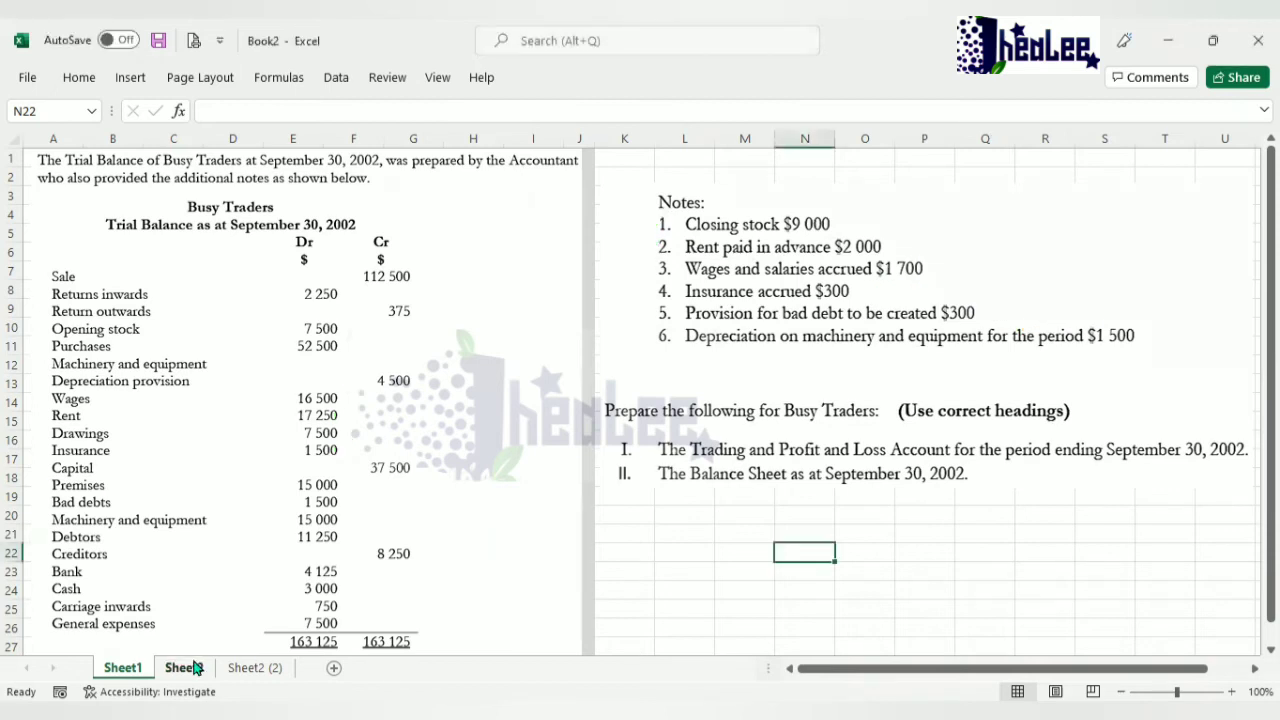
left_click(196, 668)
type("Wages")
key("Tab")
key("Tab")
type("18 200")
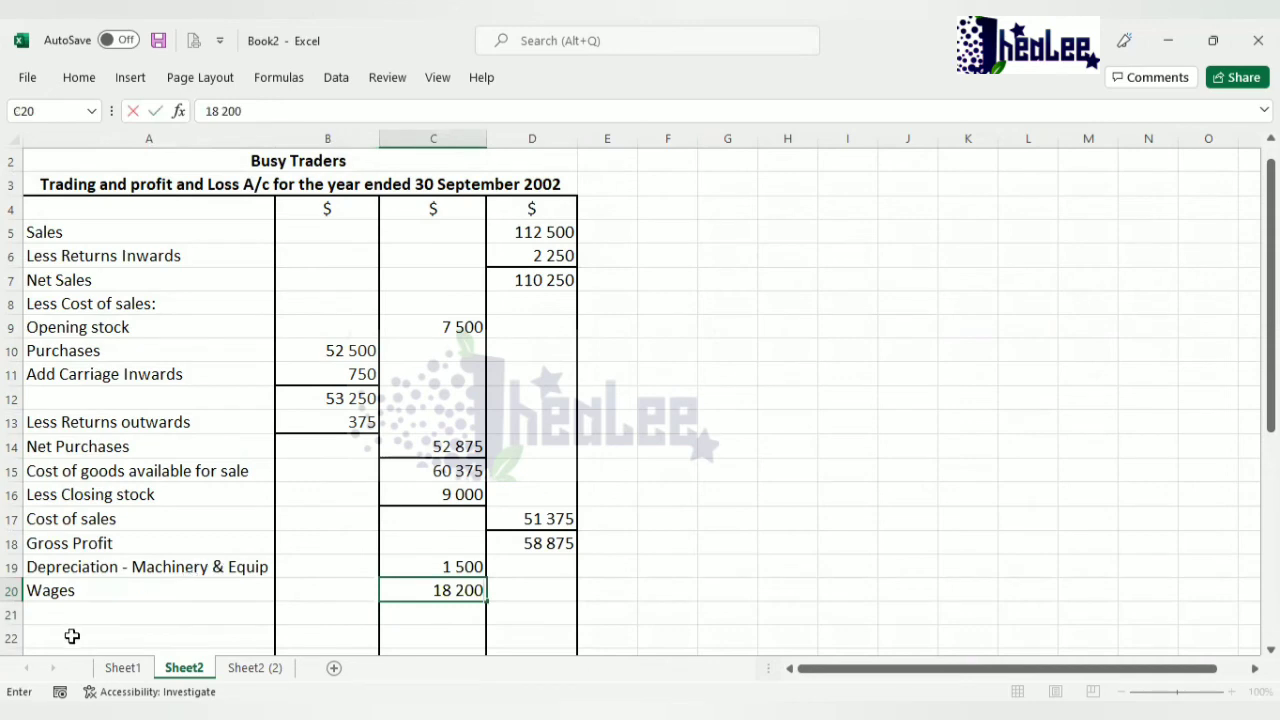
Check the rent balance and prepayment on Sheet1, and enter a "Rent" line in row 21 of Sheet2 with 15 250 in C21.
left_click(123, 667)
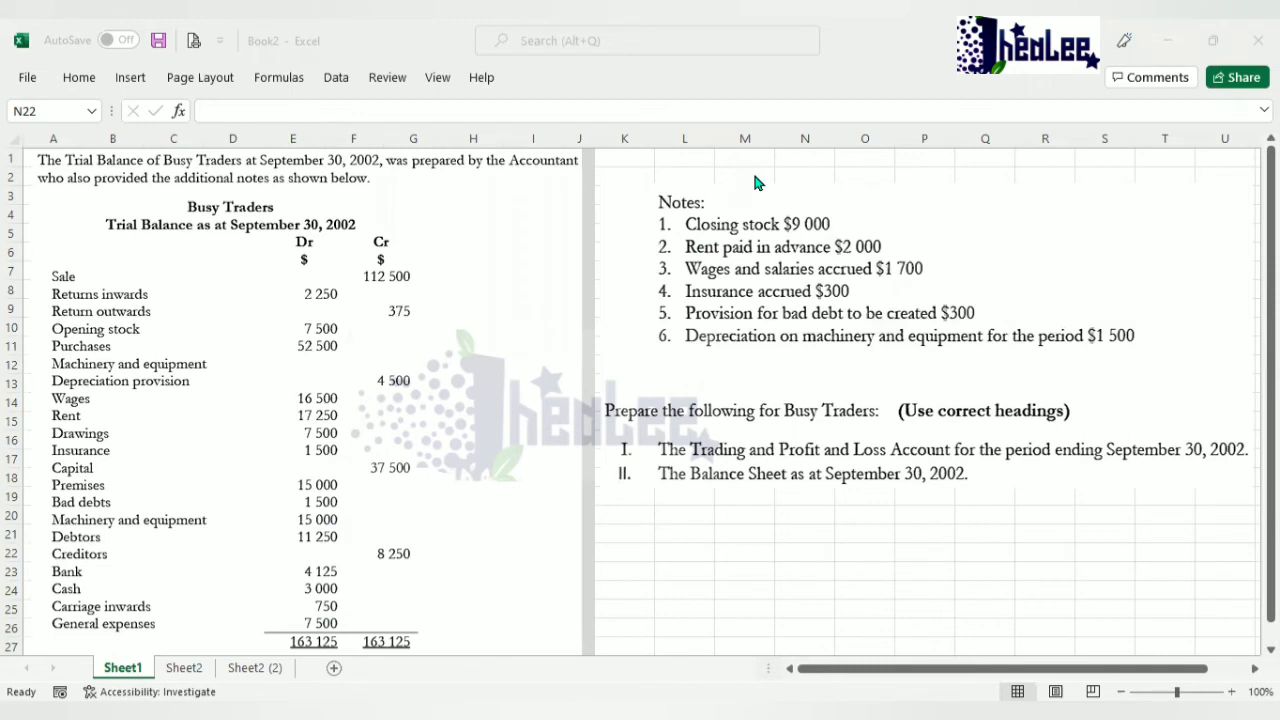
left_click(185, 668)
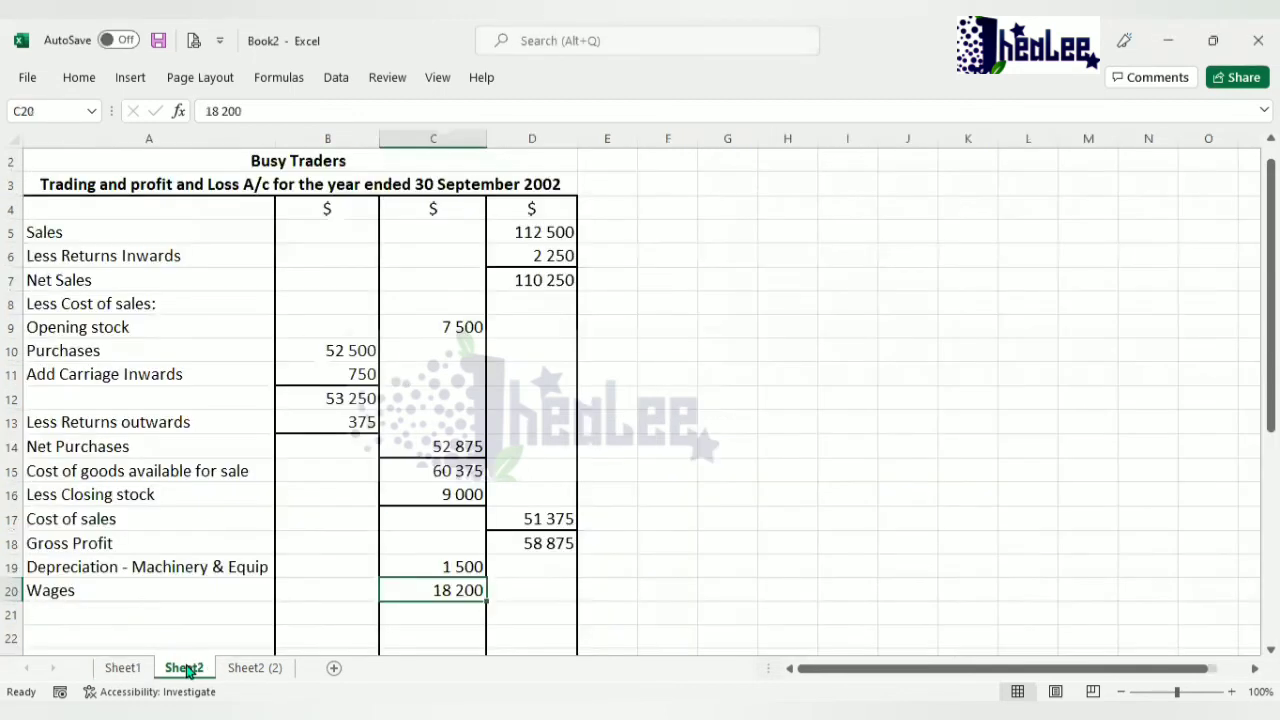
left_click(83, 615)
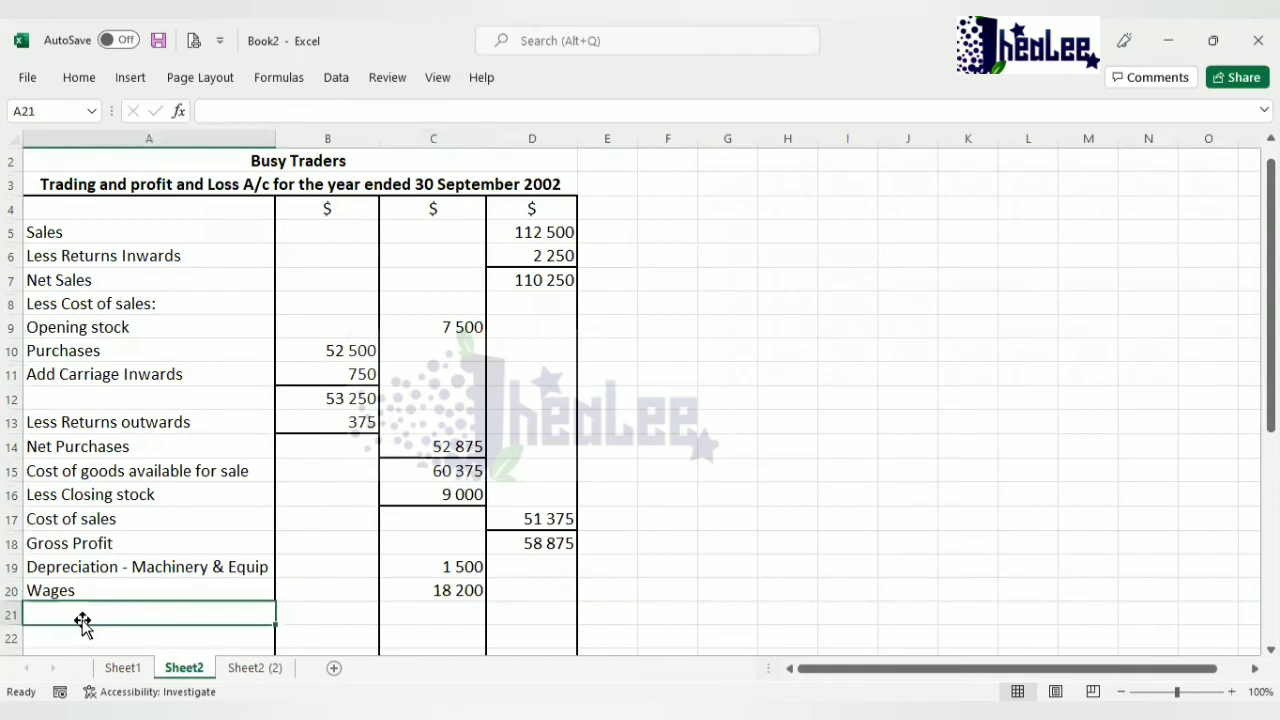
type("Rent")
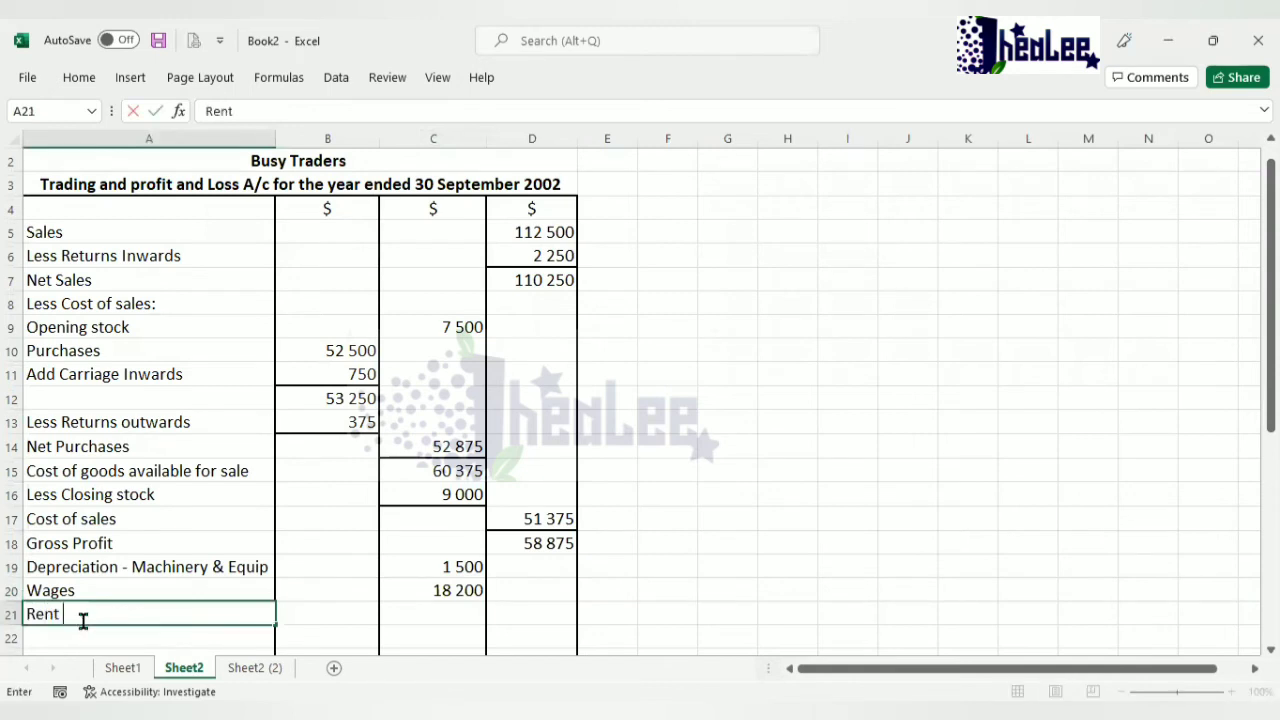
key("Tab")
key("Tab")
type("1")
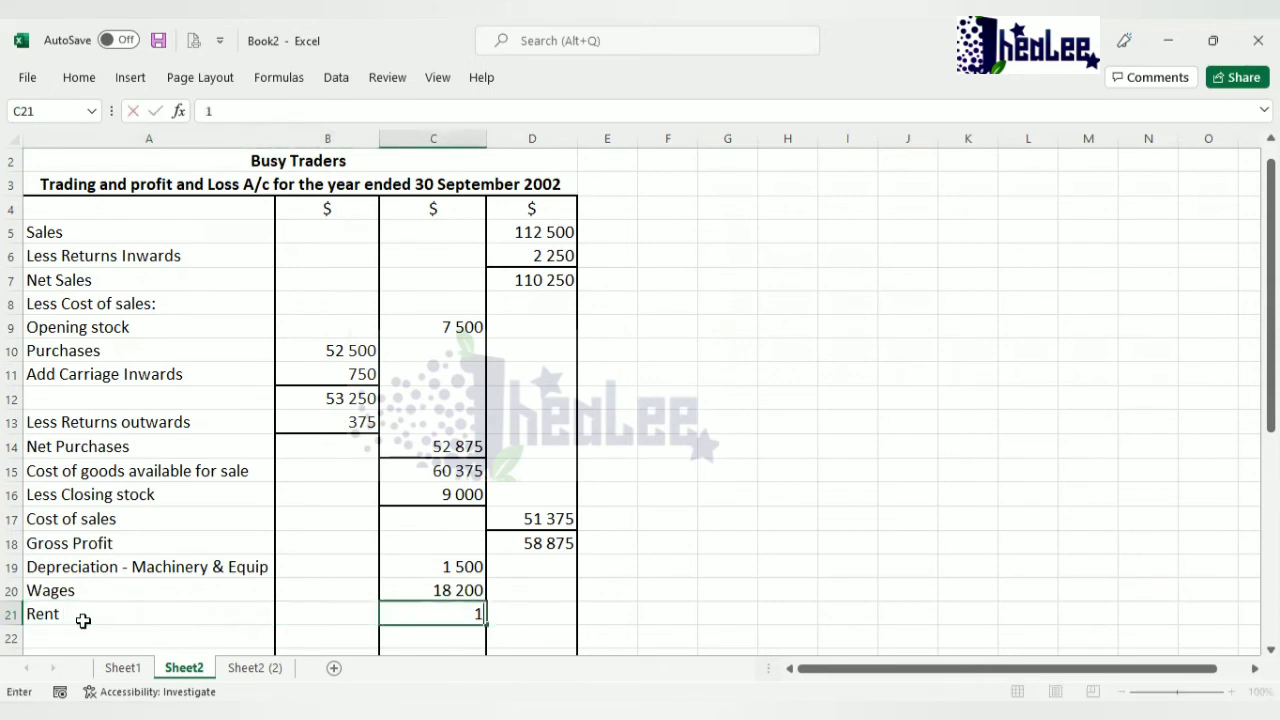
type("5 250")
Add the workings to the expense labels so they read "Rent (17 250 - 2000)" in A21 and "Wages (16 500 + 1700)" in A20.
double_click(85, 617)
type("(17 250")
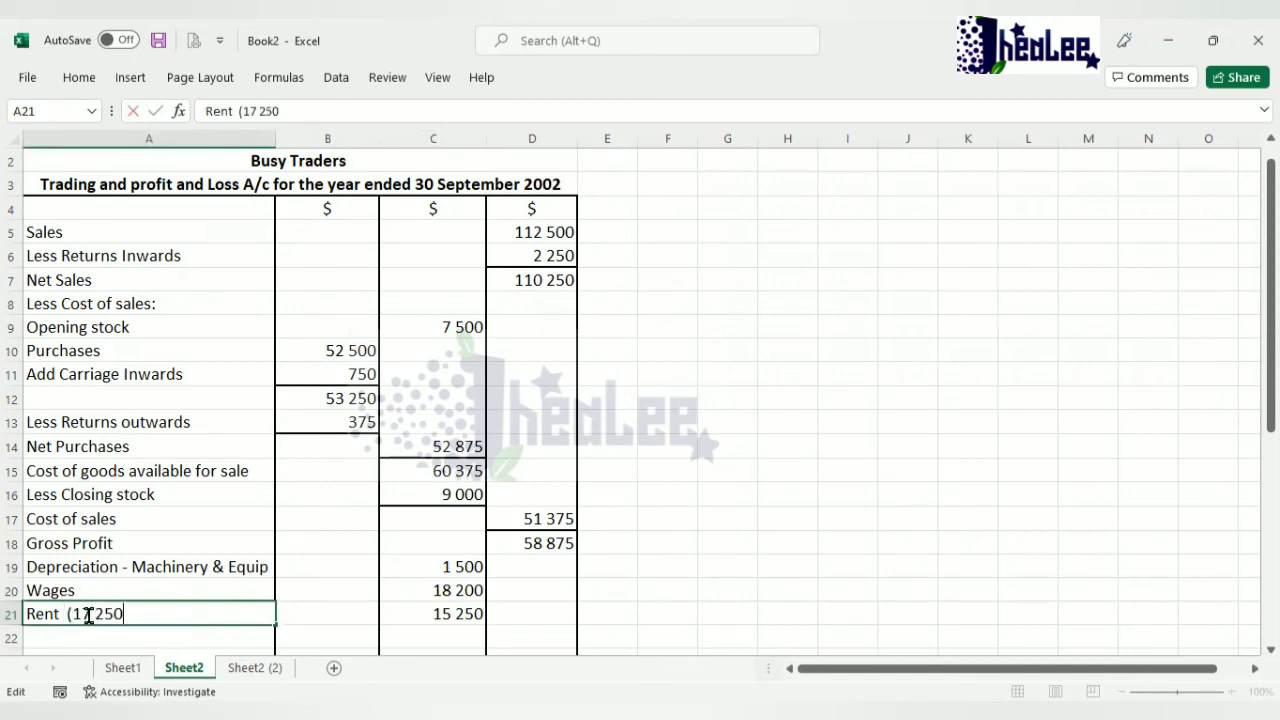
type(" - 2000)")
double_click(89, 590)
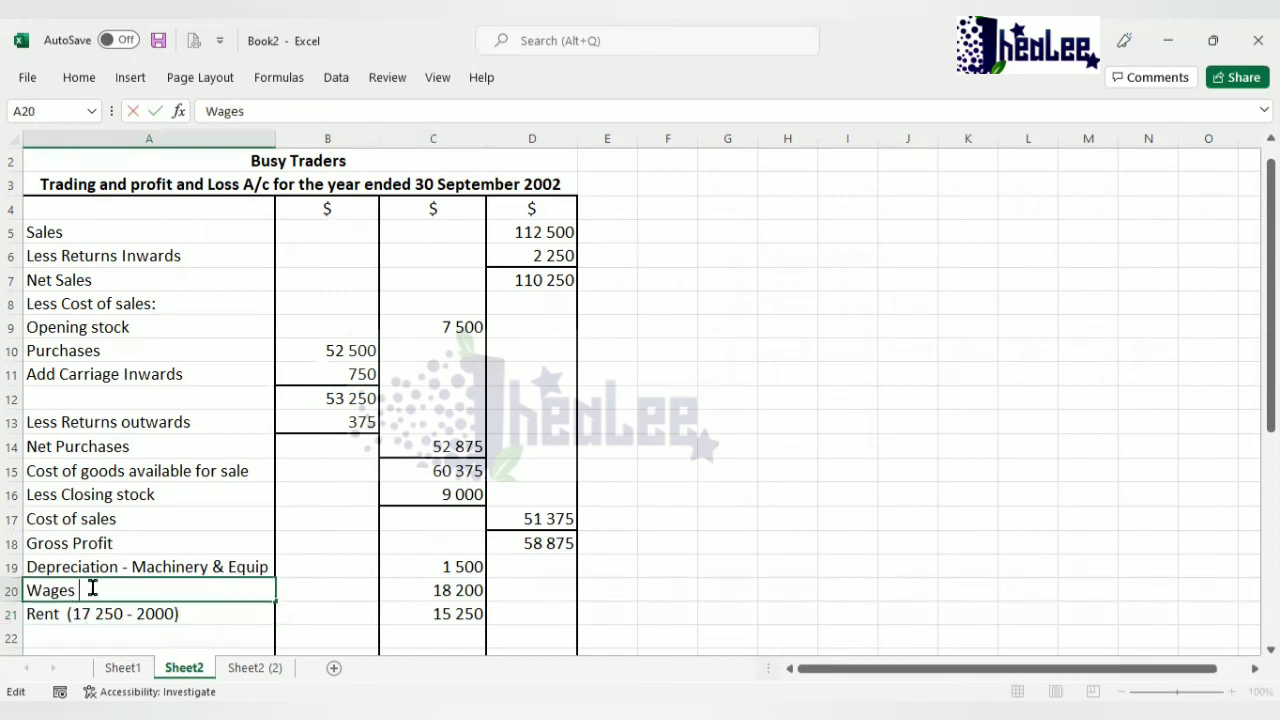
type("(16 500")
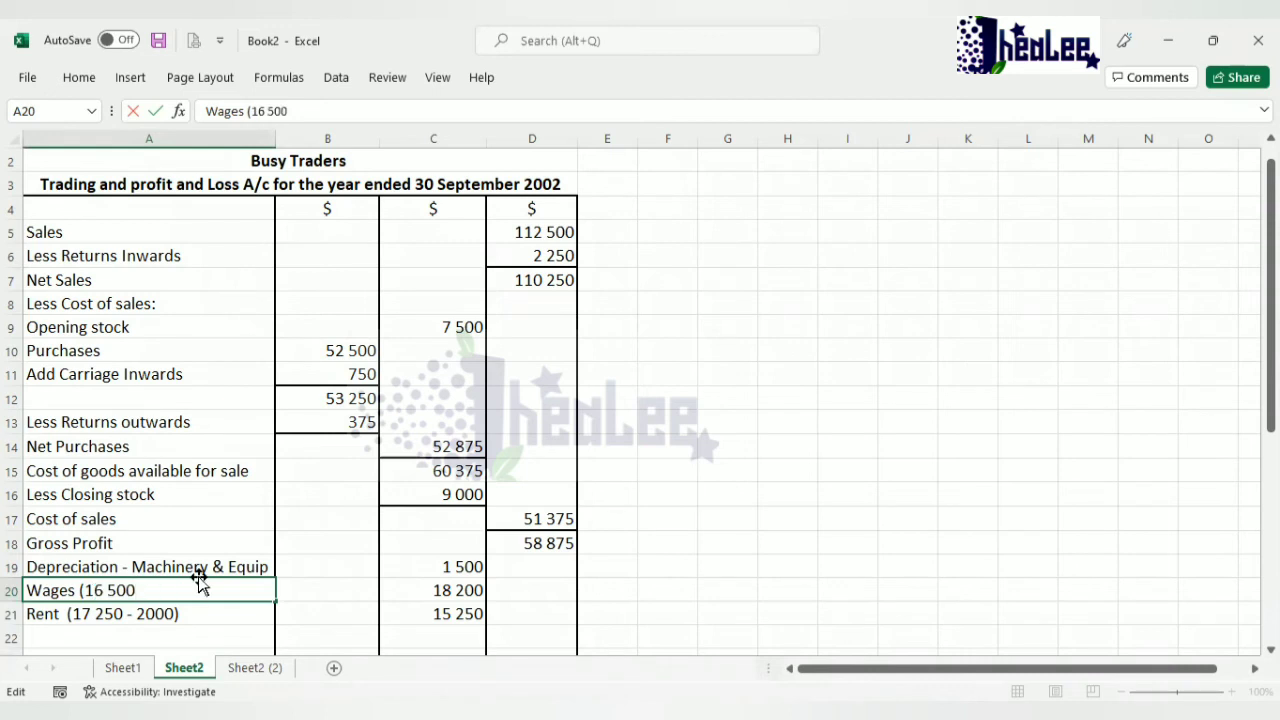
type("+ 1700)")
Enter an "Insurance (1500 + 300)" line in row 22 with 1 800 in C22.
left_click_drag(1270, 388, 1270, 483)
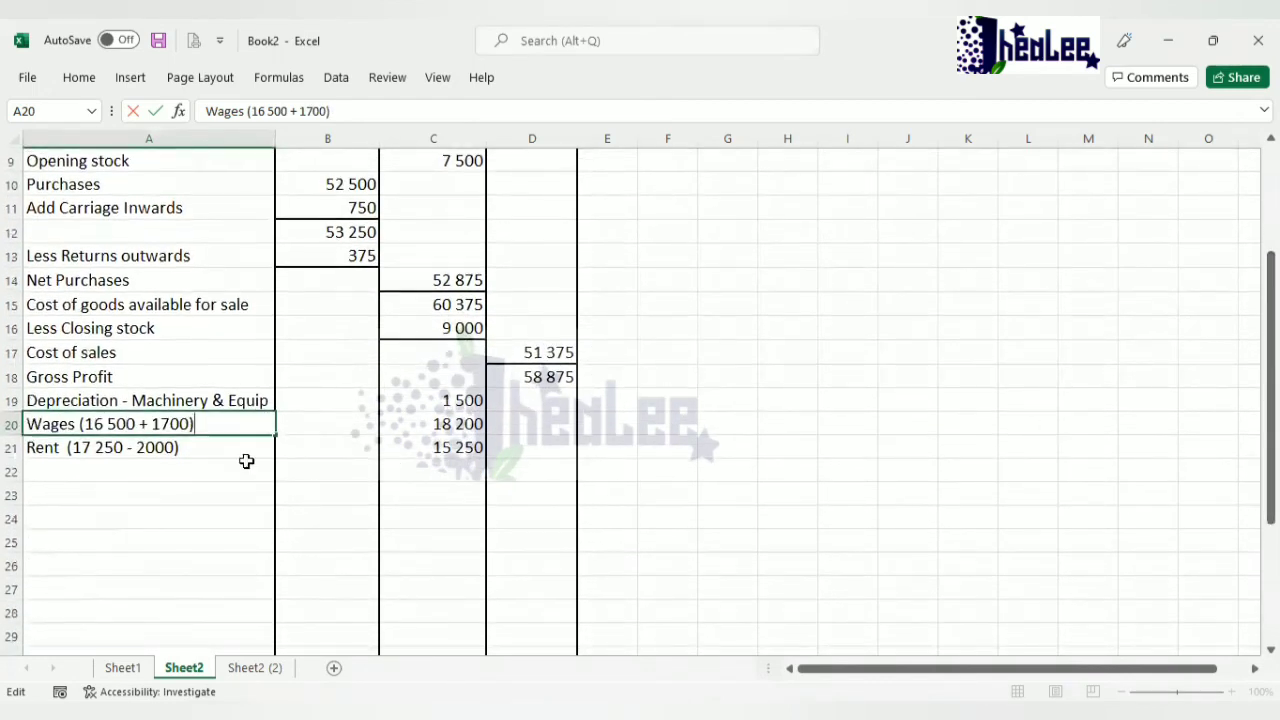
left_click(44, 469)
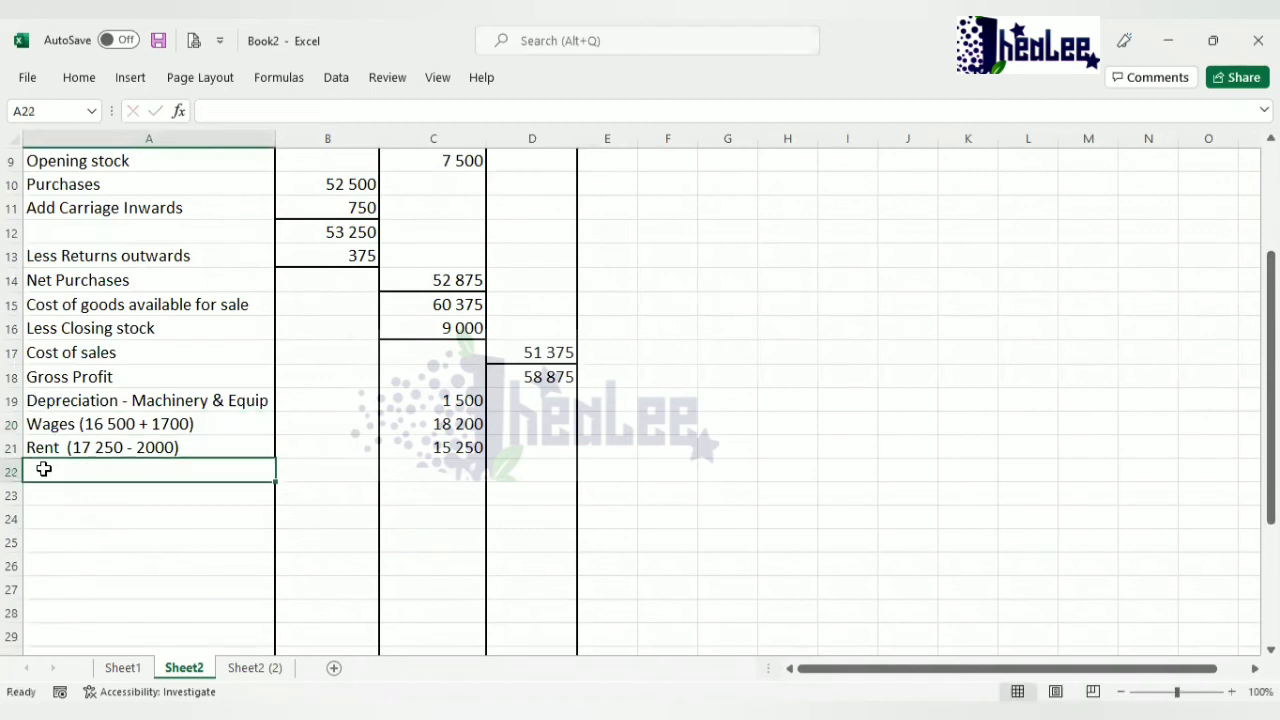
type("Insura")
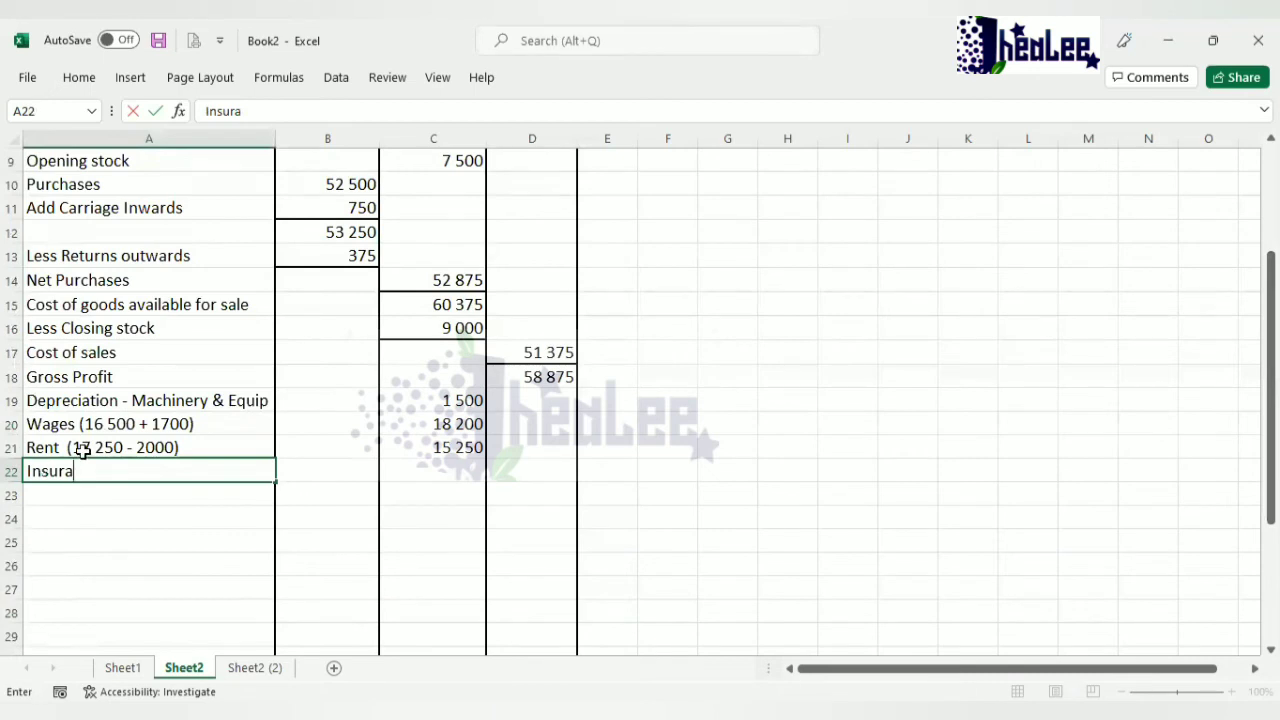
type("nce")
type(" (")
type("1500 30")
type("0")
key("BackSpace")
key("BackSpace")
key("BackSpace")
key("BackSpace")
type("+")
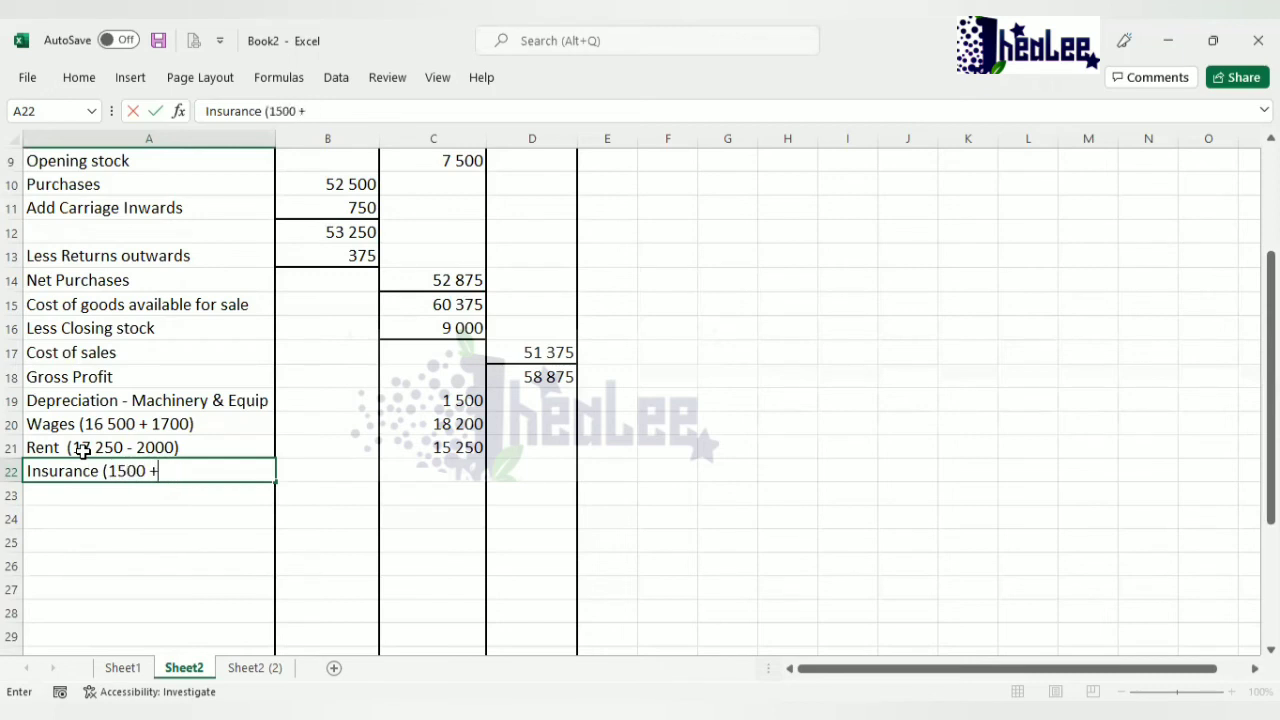
type(" 300)")
key("Tab")
key("Tab")
type("1 800")
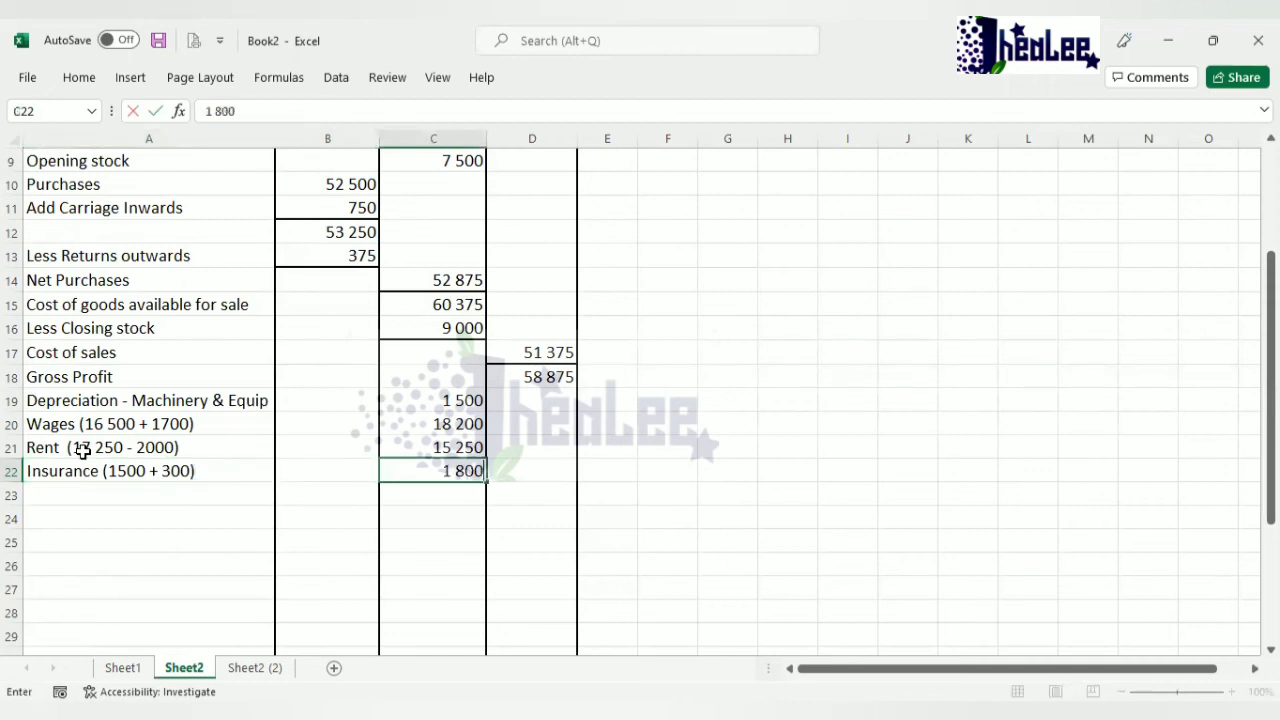
Enter a "Provision for bad debt" line in row 23 with 300 in C23.
left_click(79, 497)
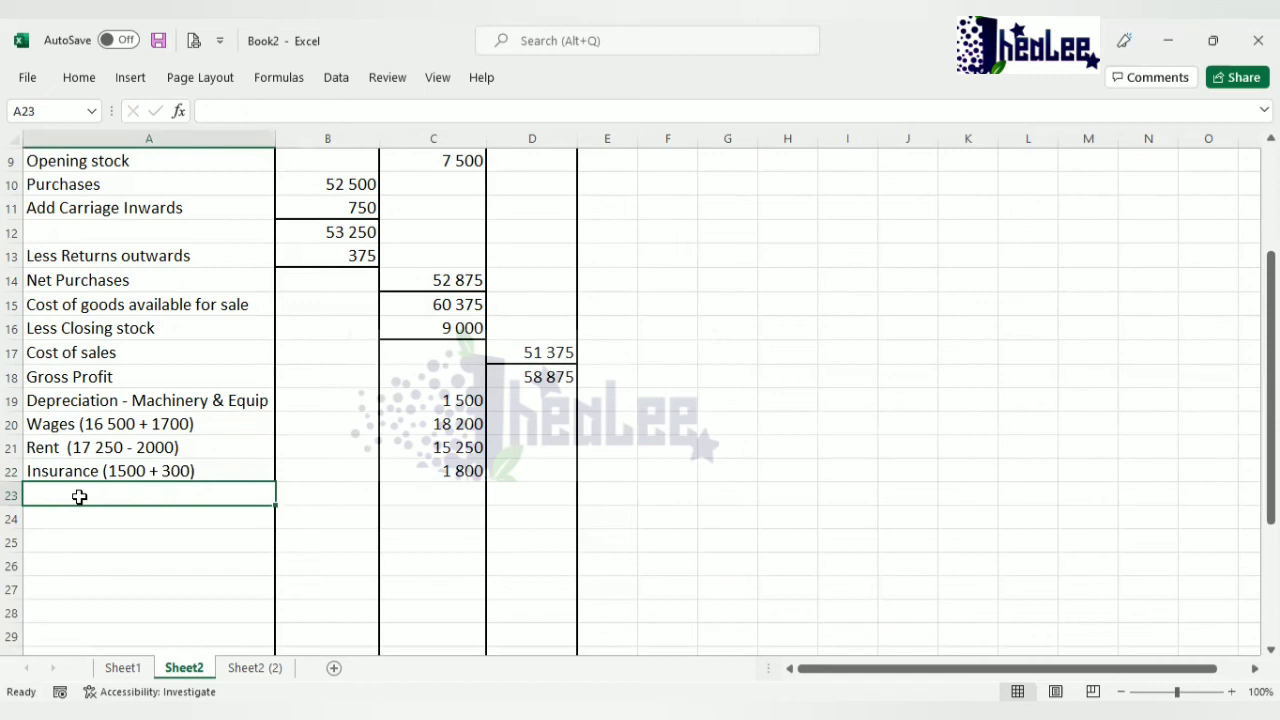
type("Provis")
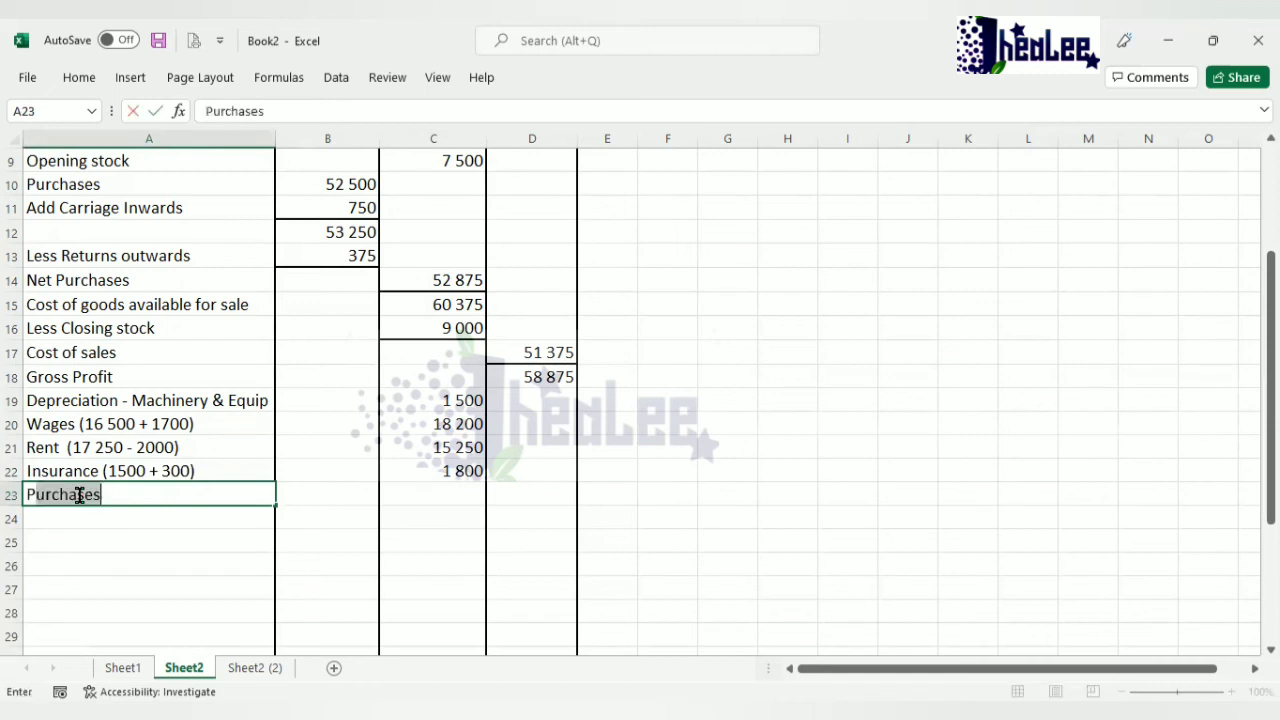
type("ion")
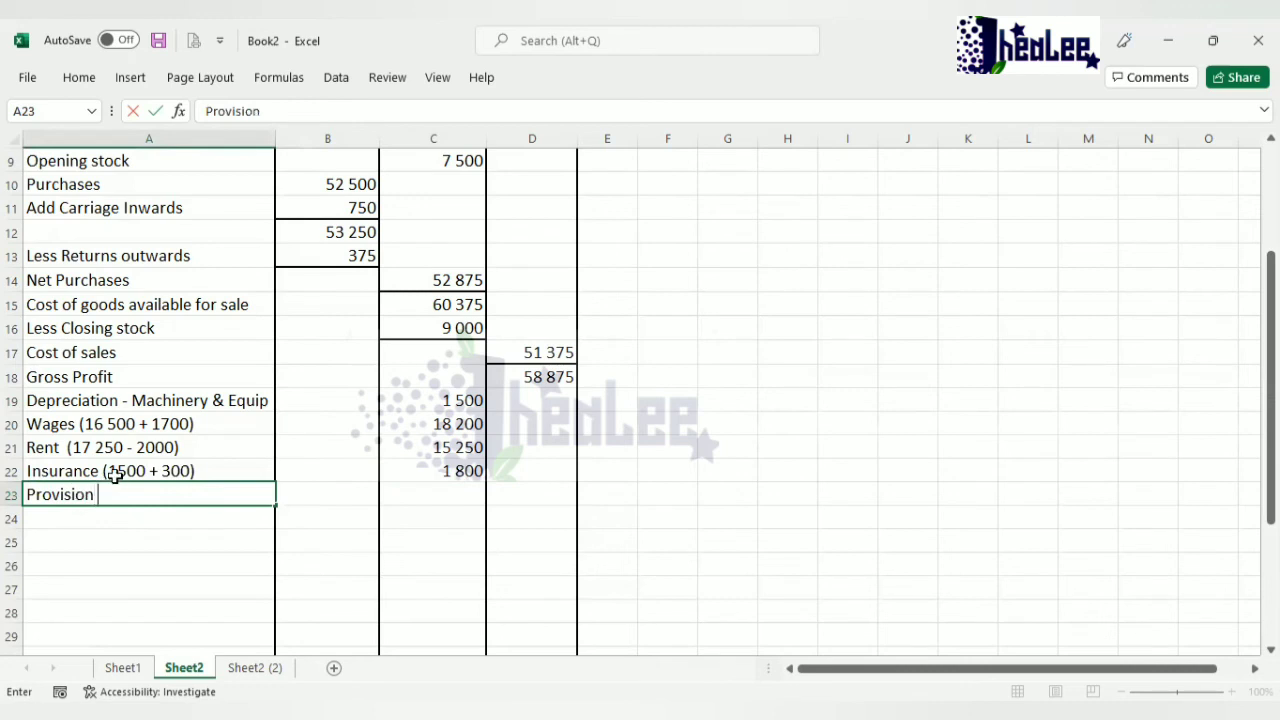
type(" for bad debt")
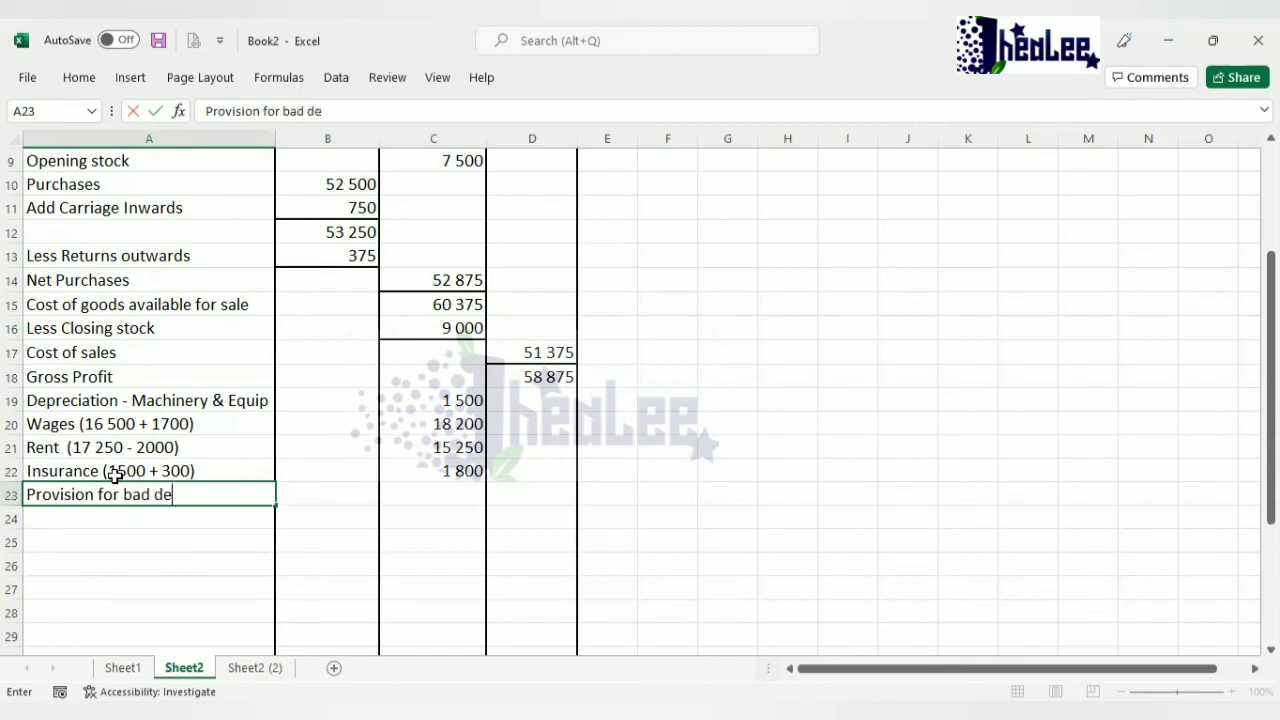
key("Tab")
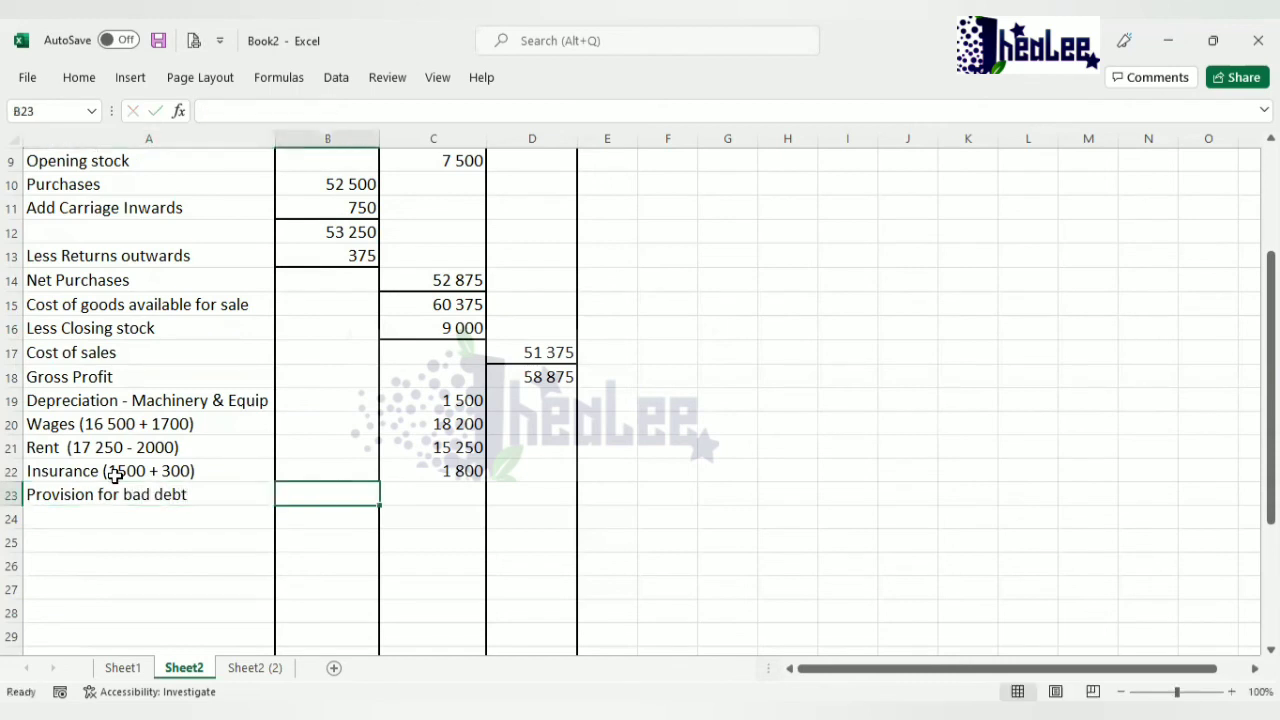
key("Tab")
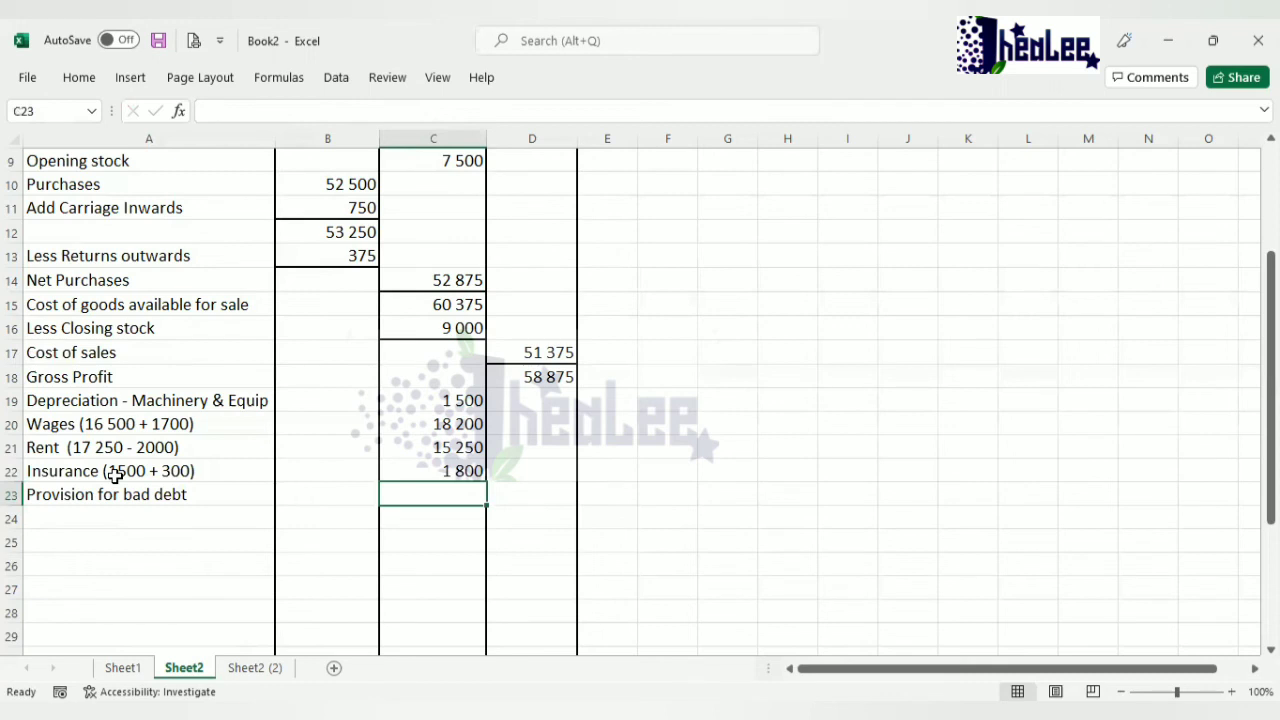
type("300")
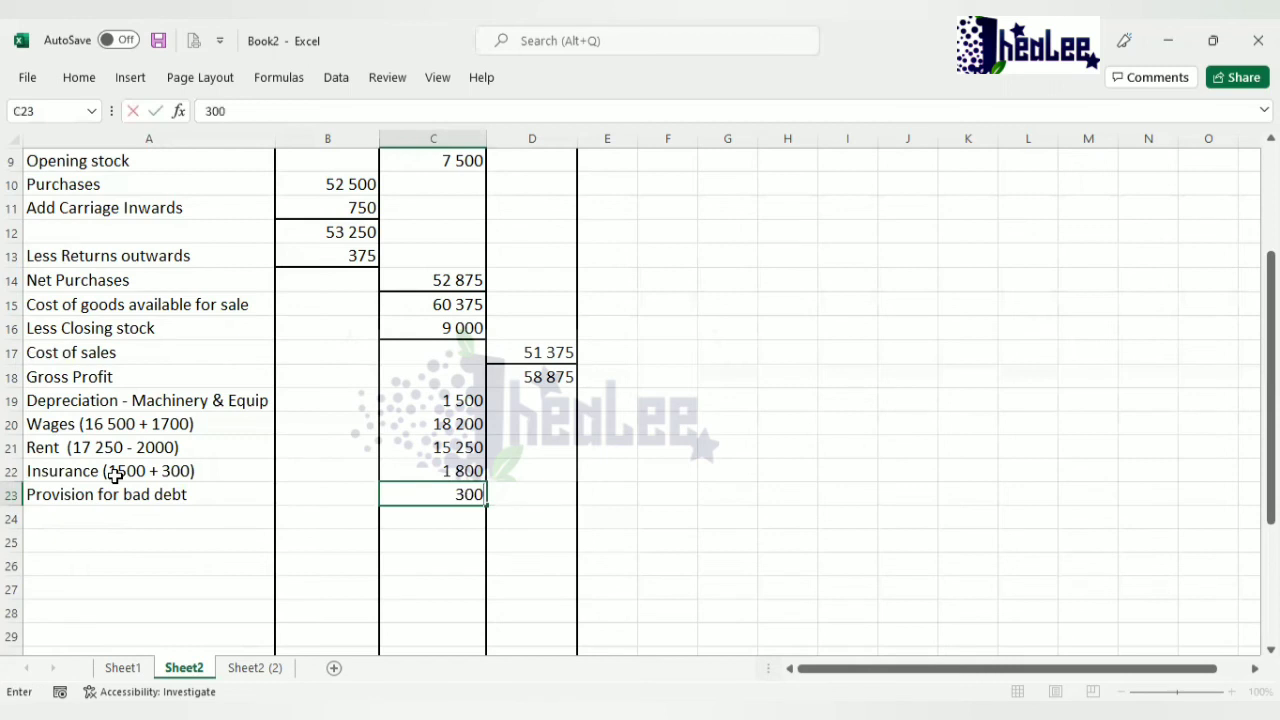
Enter a "Bad debt" line in row 24 with 1 500 in C24.
left_click(88, 517)
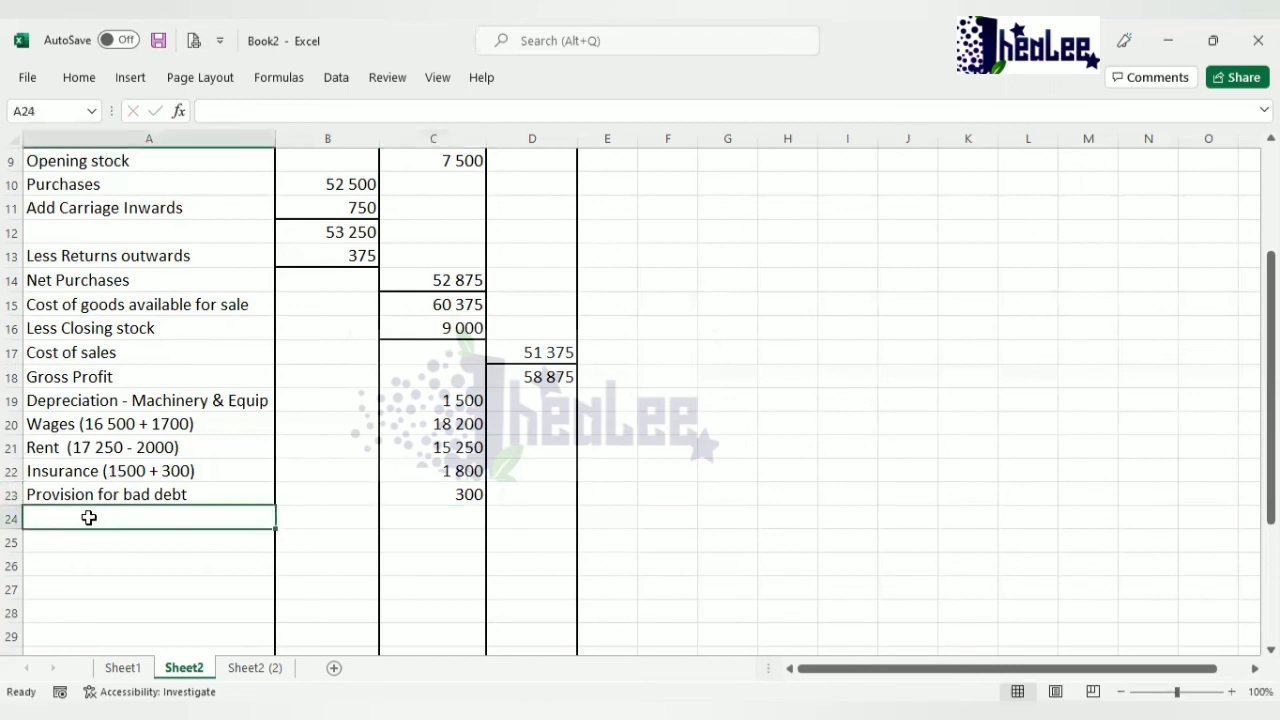
type("Bad")
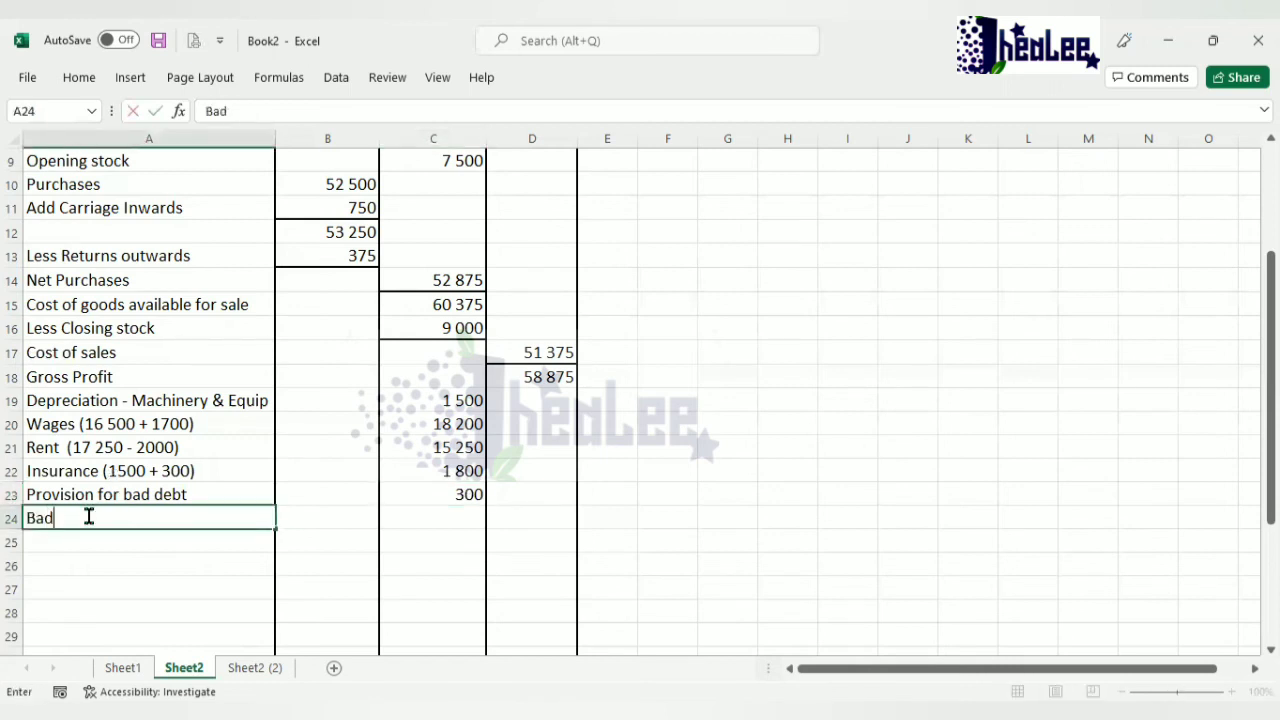
type(" debt")
key("Tab")
key("Tab")
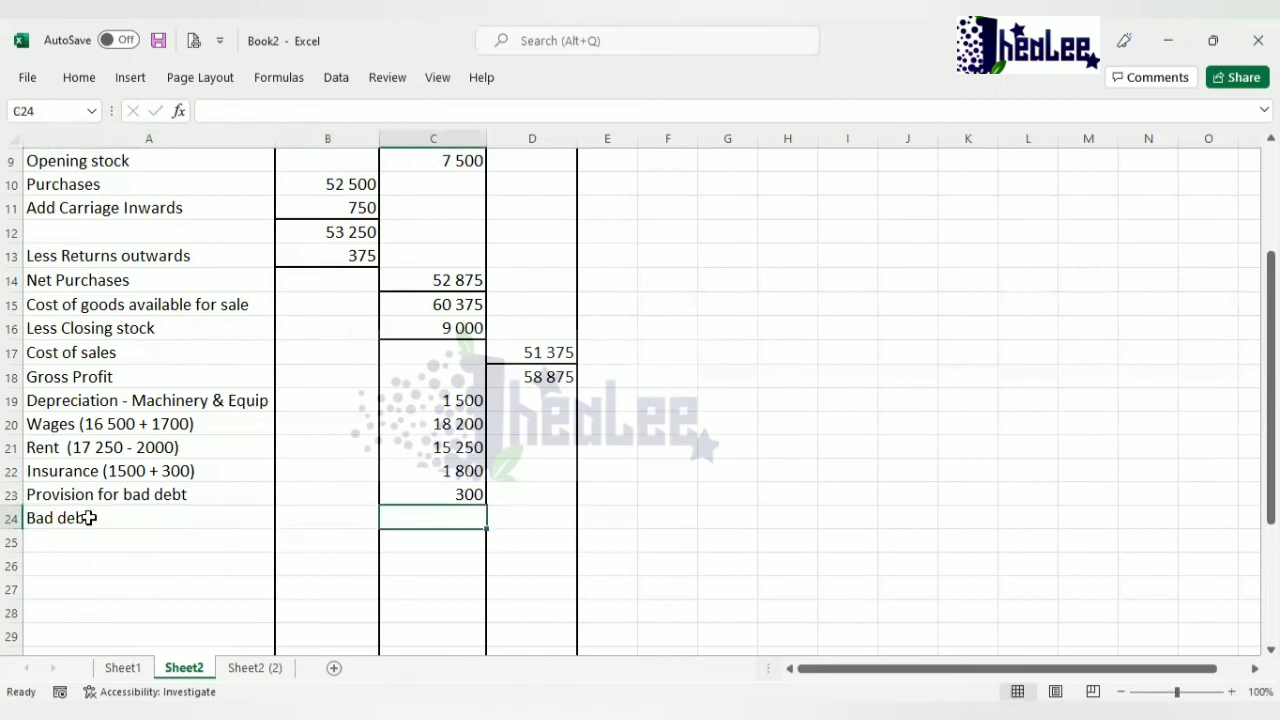
type("15")
key("BackSpace")
type("500")
key("Return")
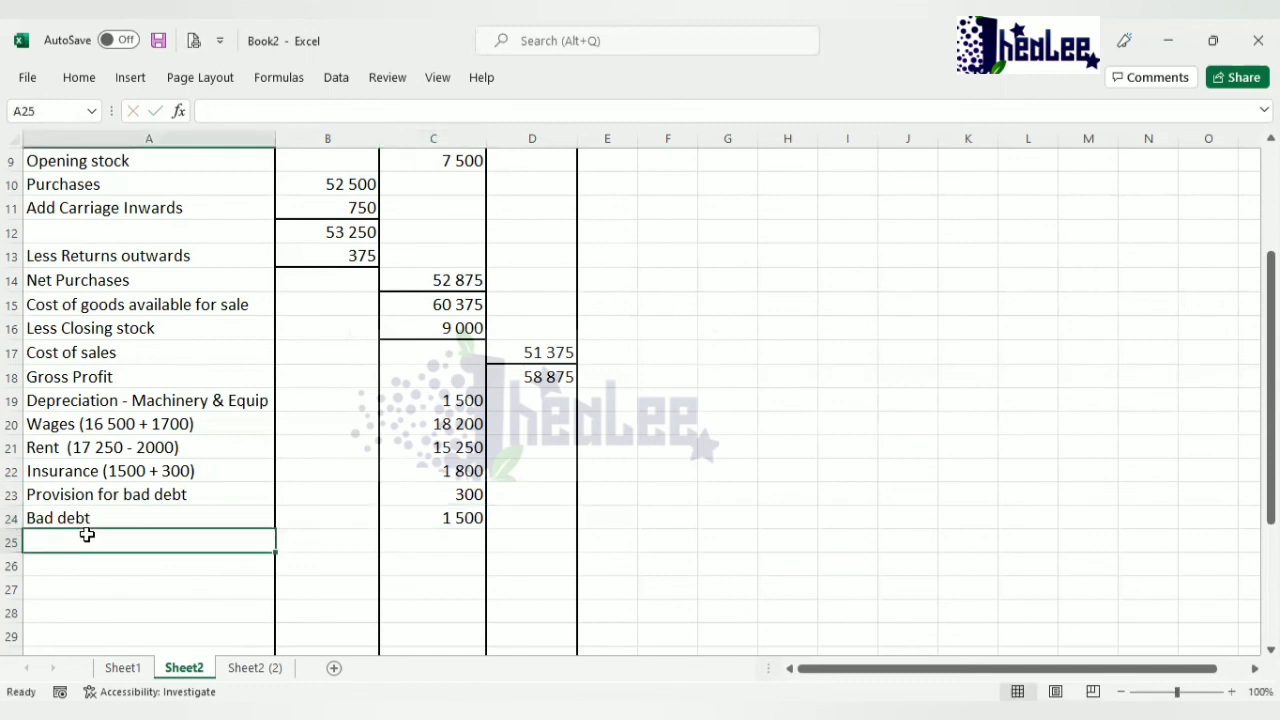
Enter a "General expenses" line in row 25 with 7 500 in C25.
type("General epenses")
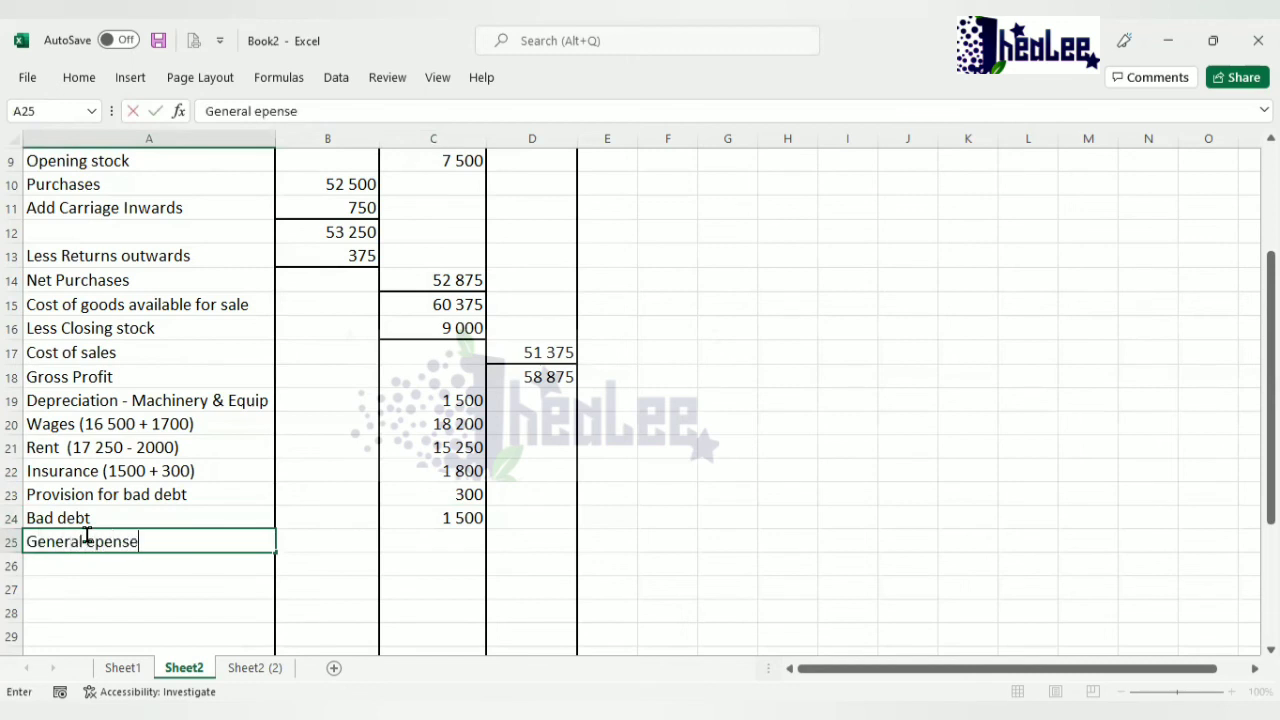
left_click(94, 541)
type("x")
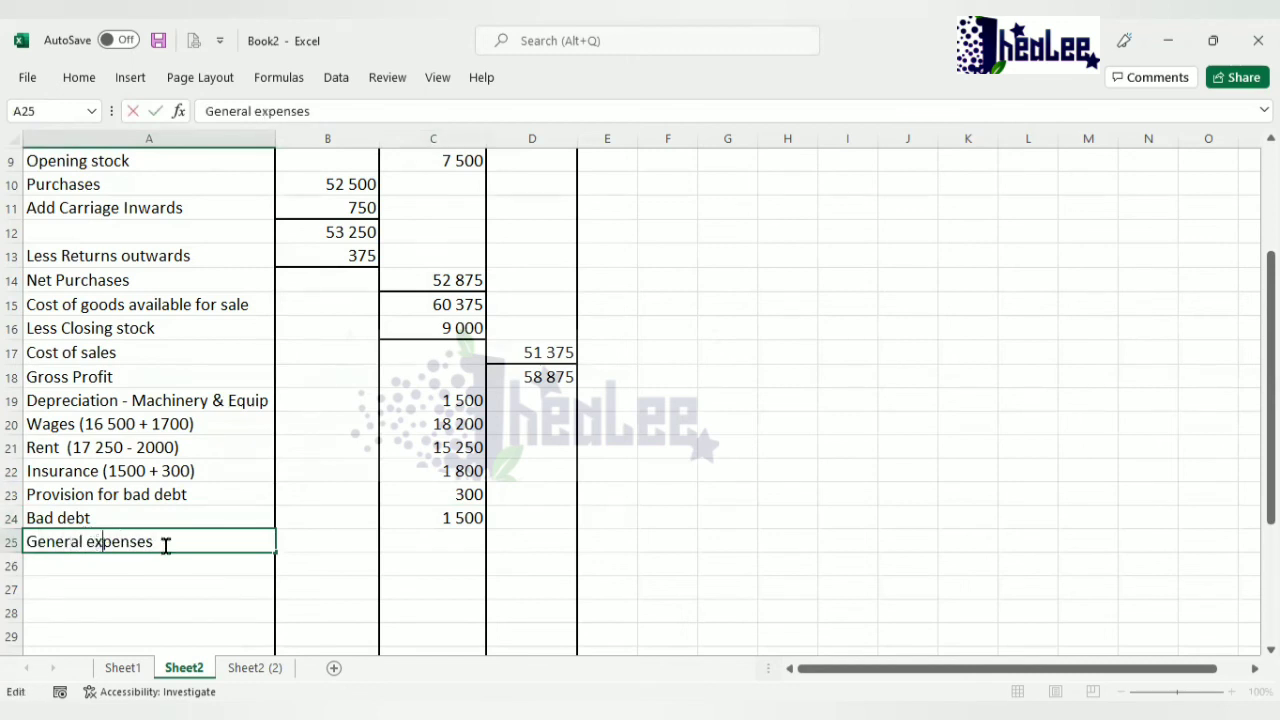
left_click(411, 547)
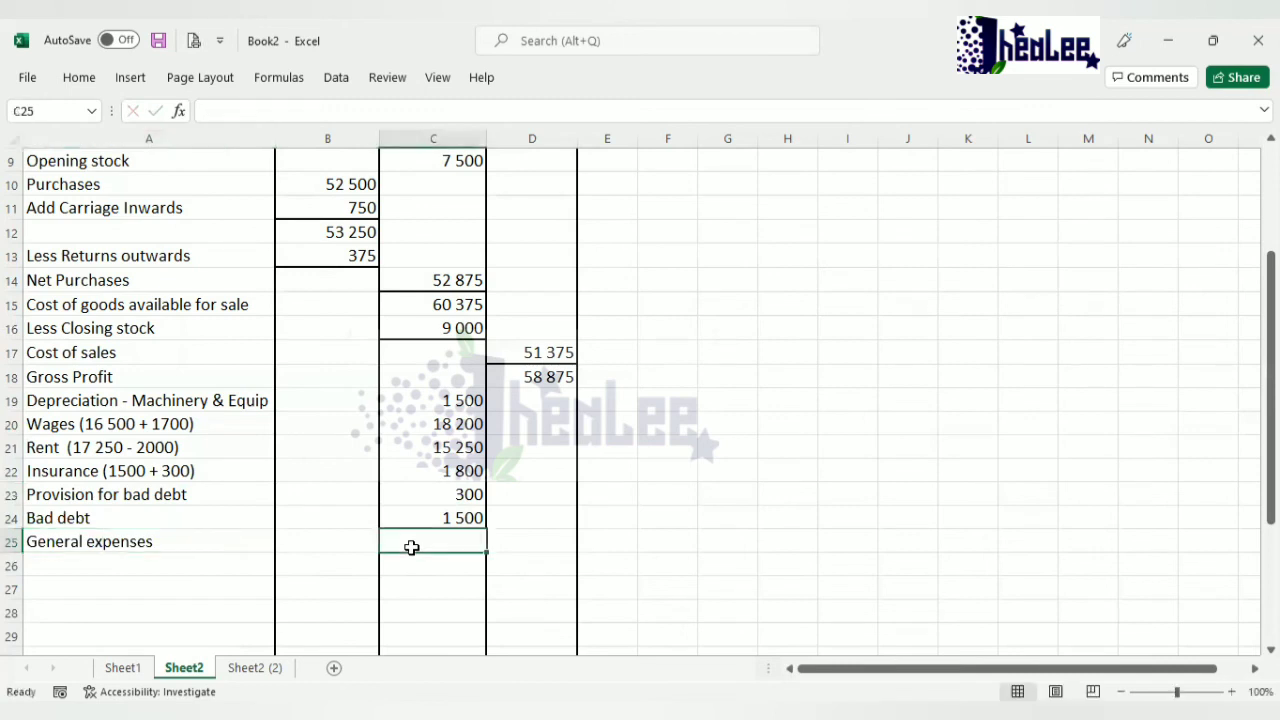
type("75")
key("BackSpace")
type("500")
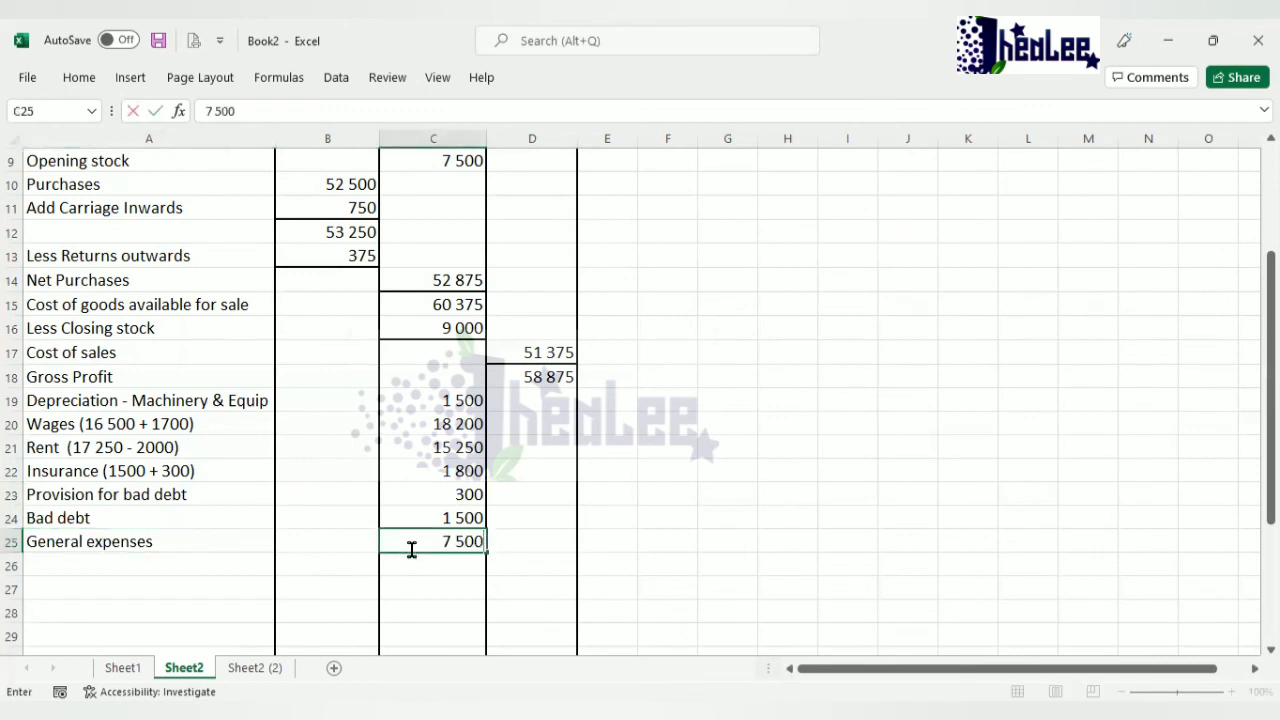
Add a bottom border to C25 to rule off the expense amounts.
left_click(336, 561)
left_click(438, 547)
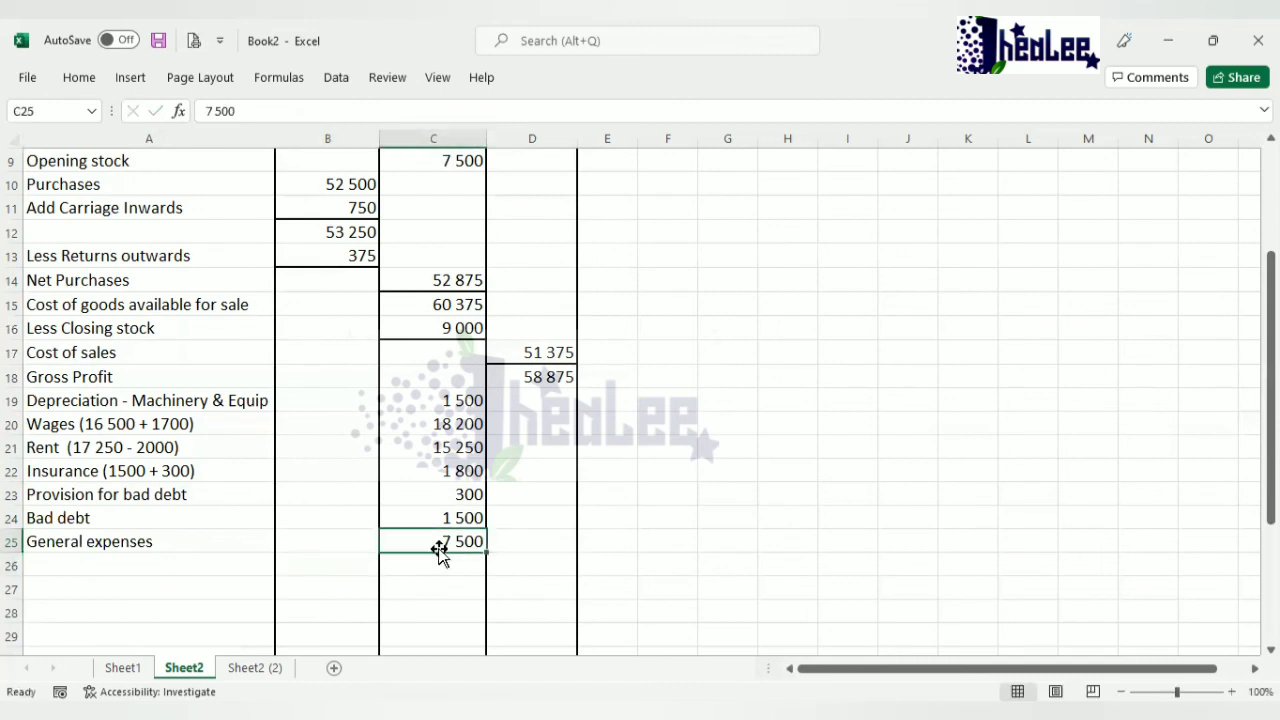
left_click(80, 77)
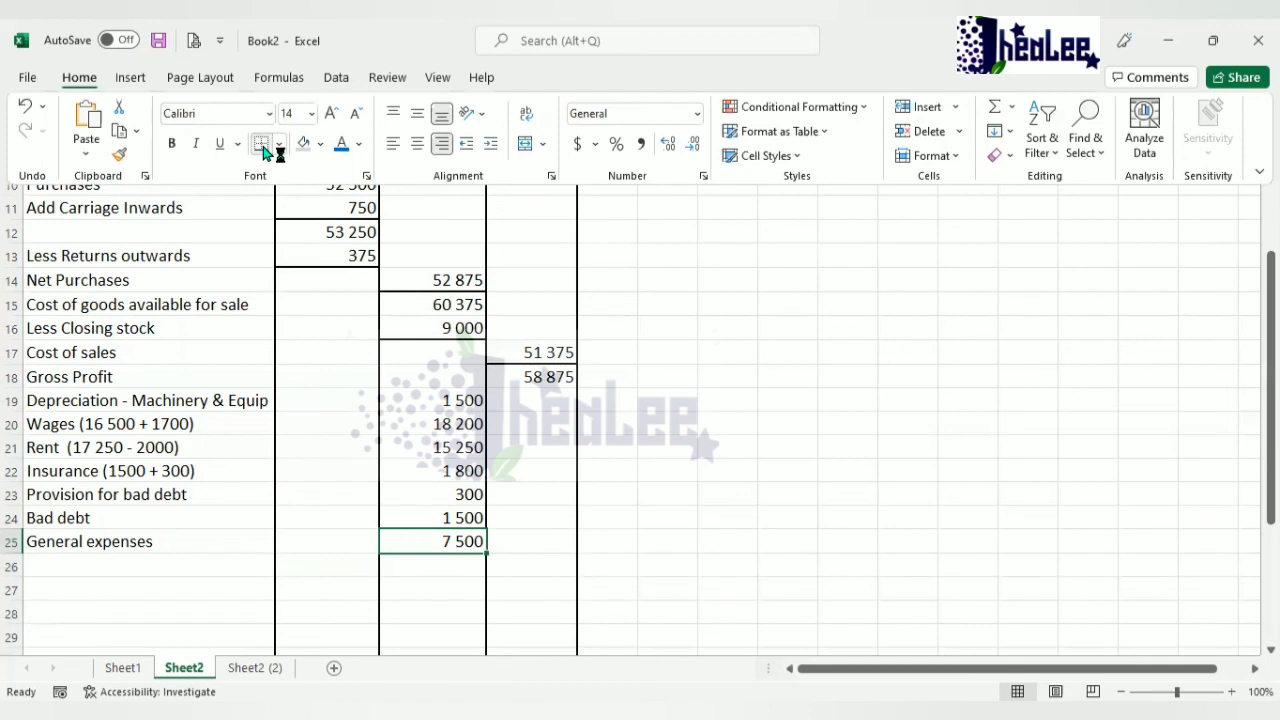
left_click(135, 566)
Enter a "Total expenses" line in row 26 with 46 050 in D26.
left_click(135, 566)
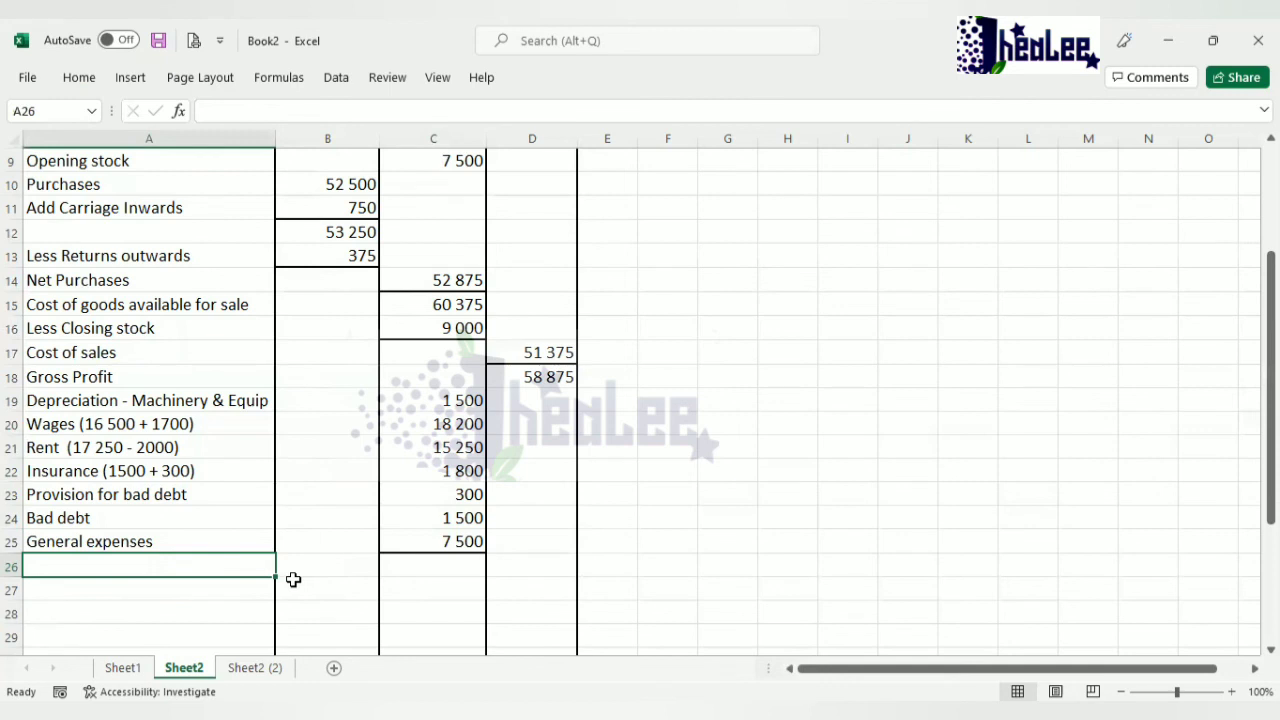
type("Toat")
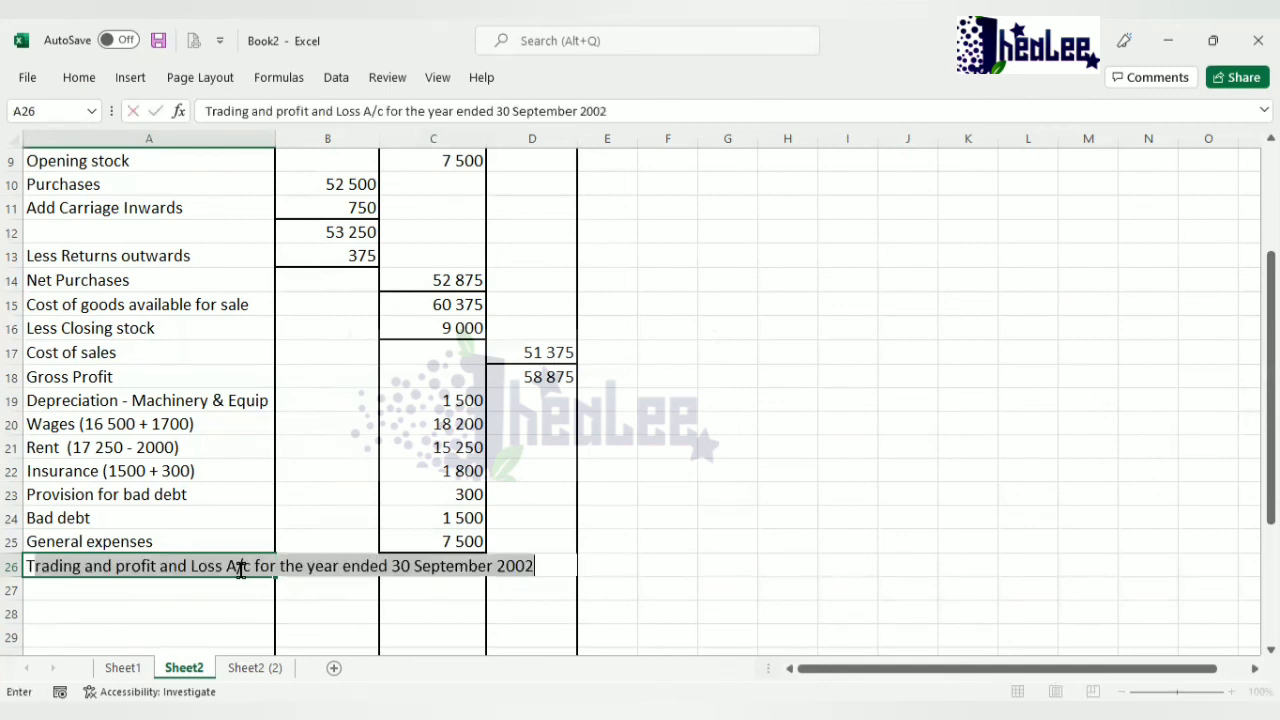
type("l")
key("BackSpace")
key("BackSpace")
key("BackSpace")
type("tal expenses")
left_click(518, 568)
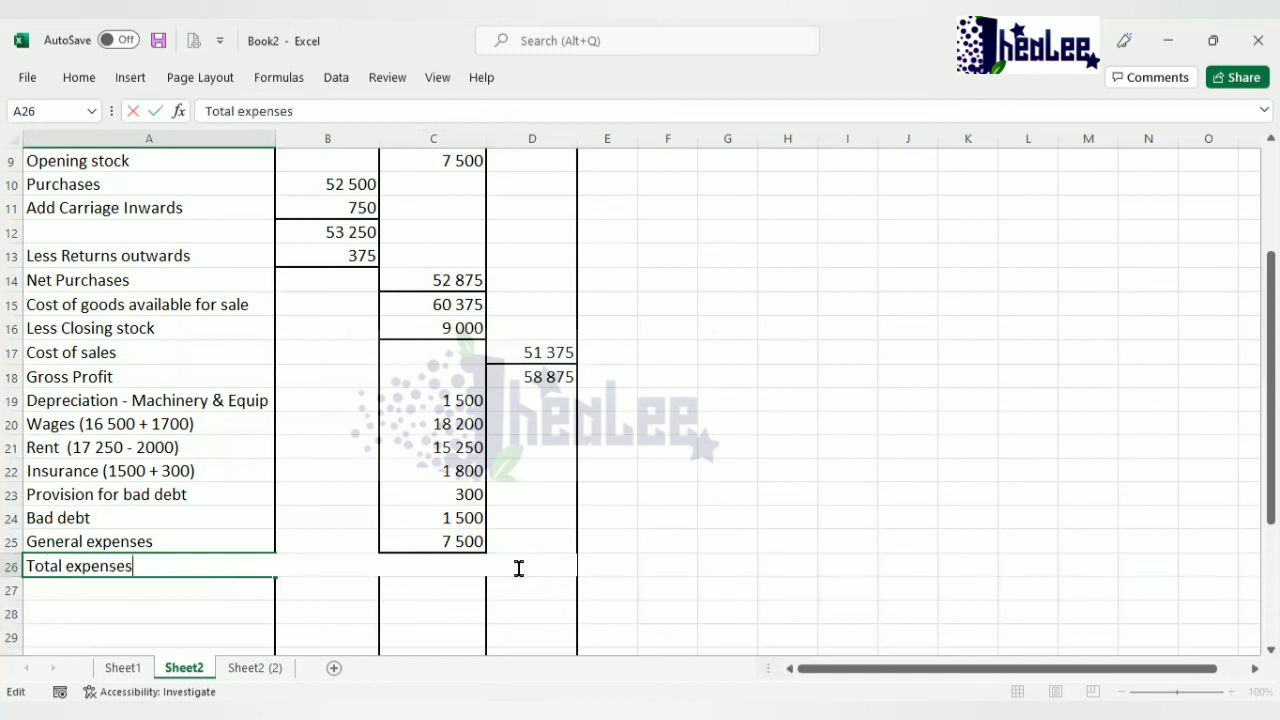
left_click(543, 592)
left_click(544, 568)
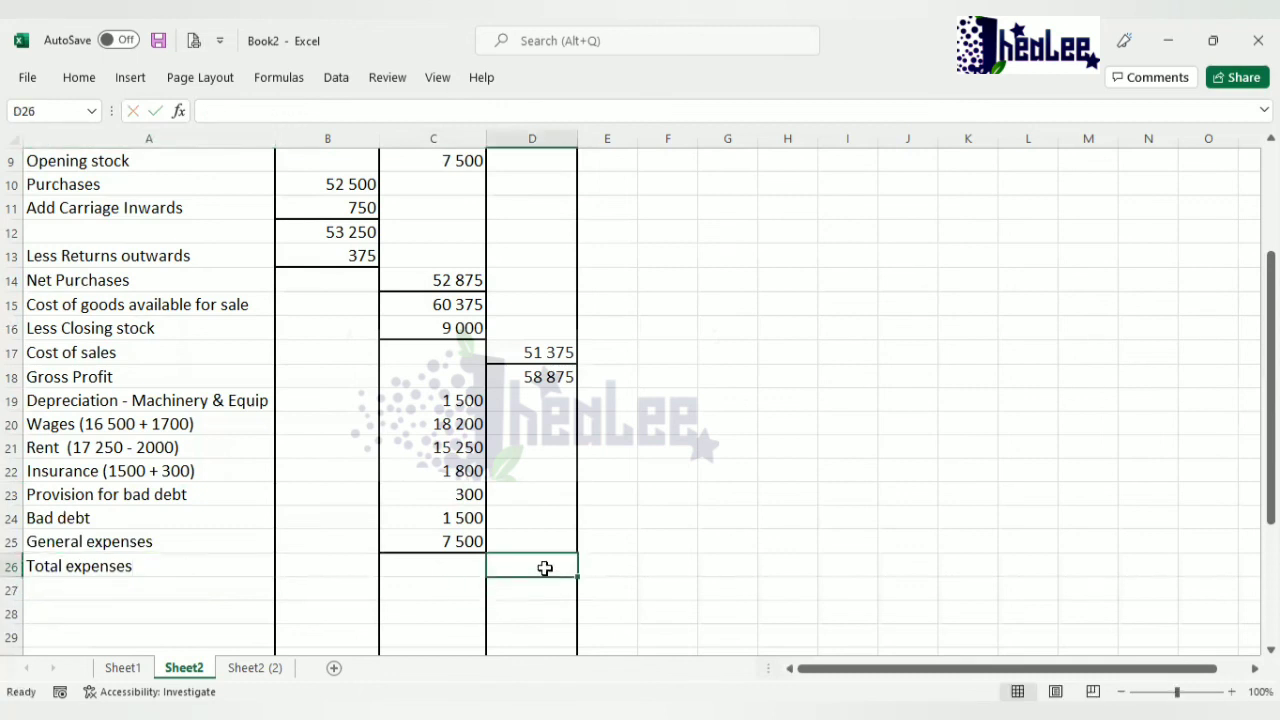
type("46 050")
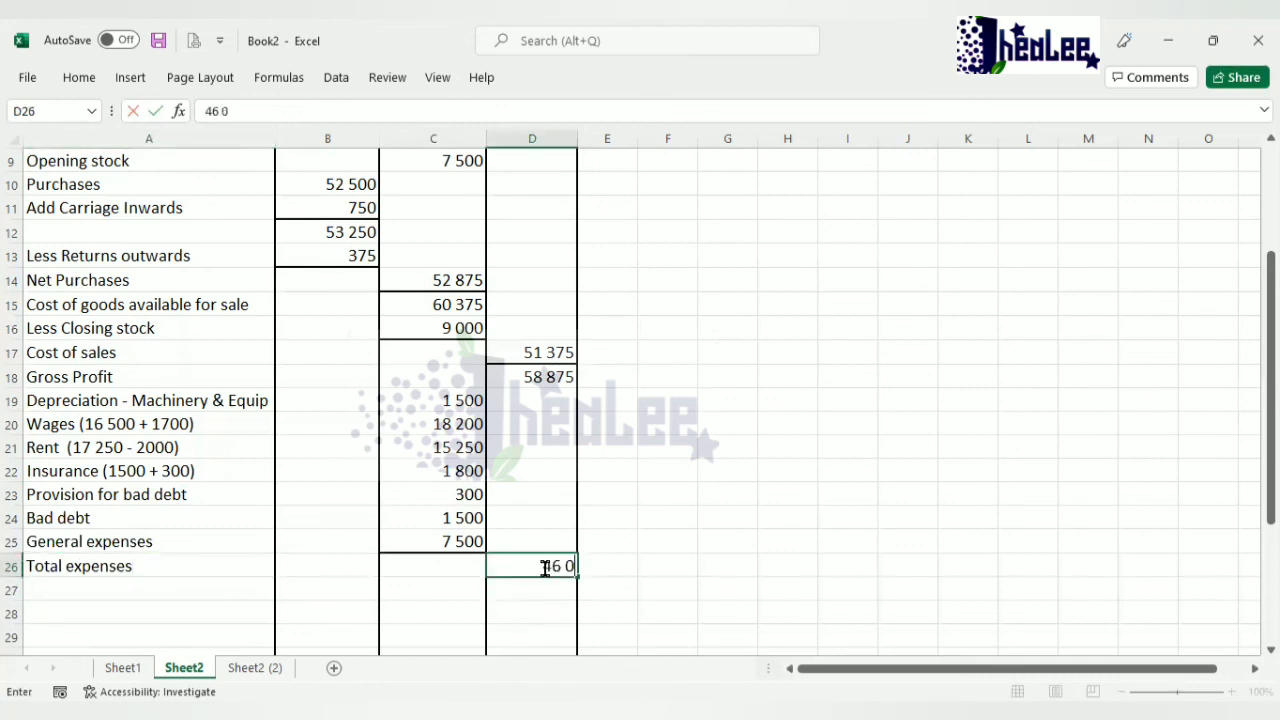
Commit the total expenses amount and add a bottom border to D26.
left_click(543, 591)
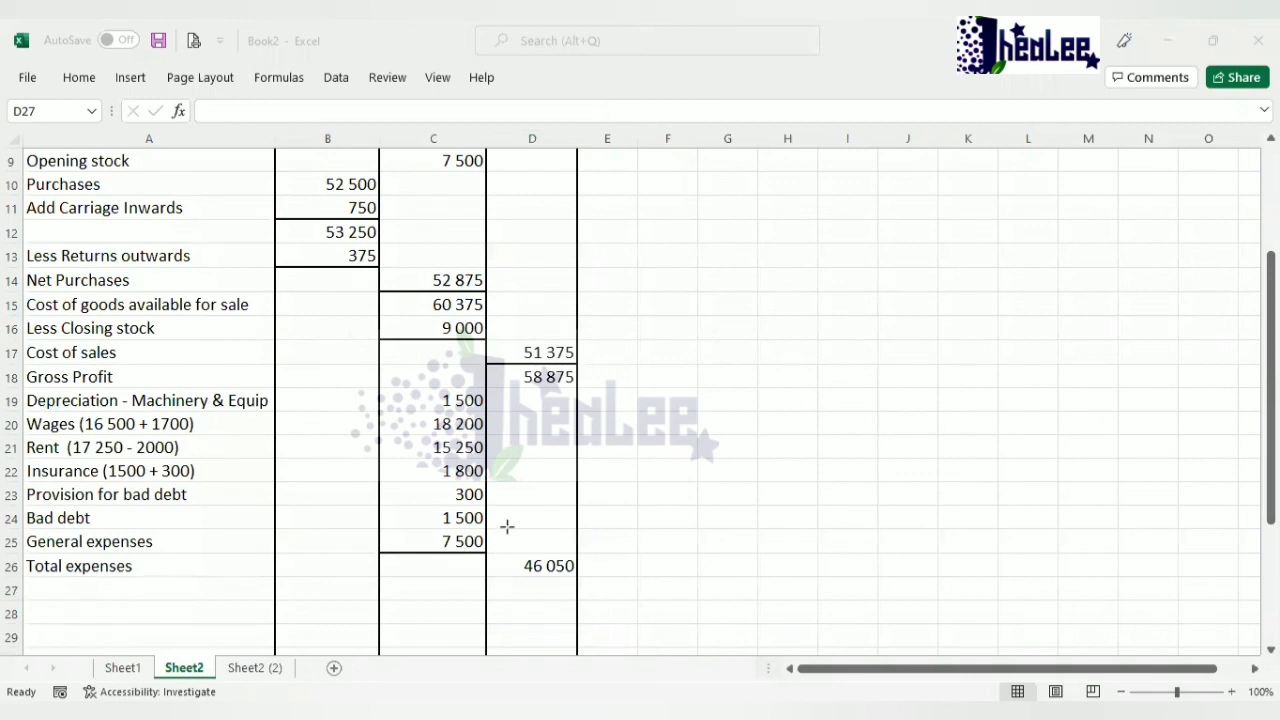
left_click_drag(498, 533, 578, 555)
left_click(557, 570)
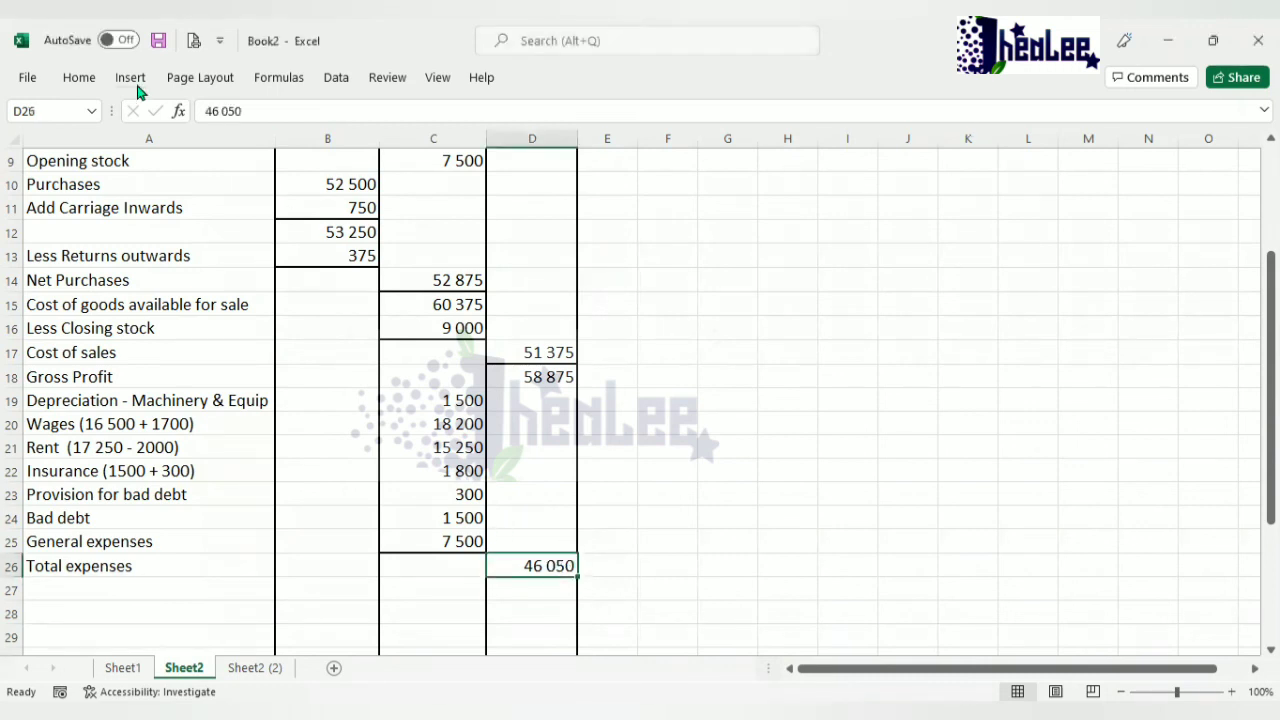
left_click(91, 88)
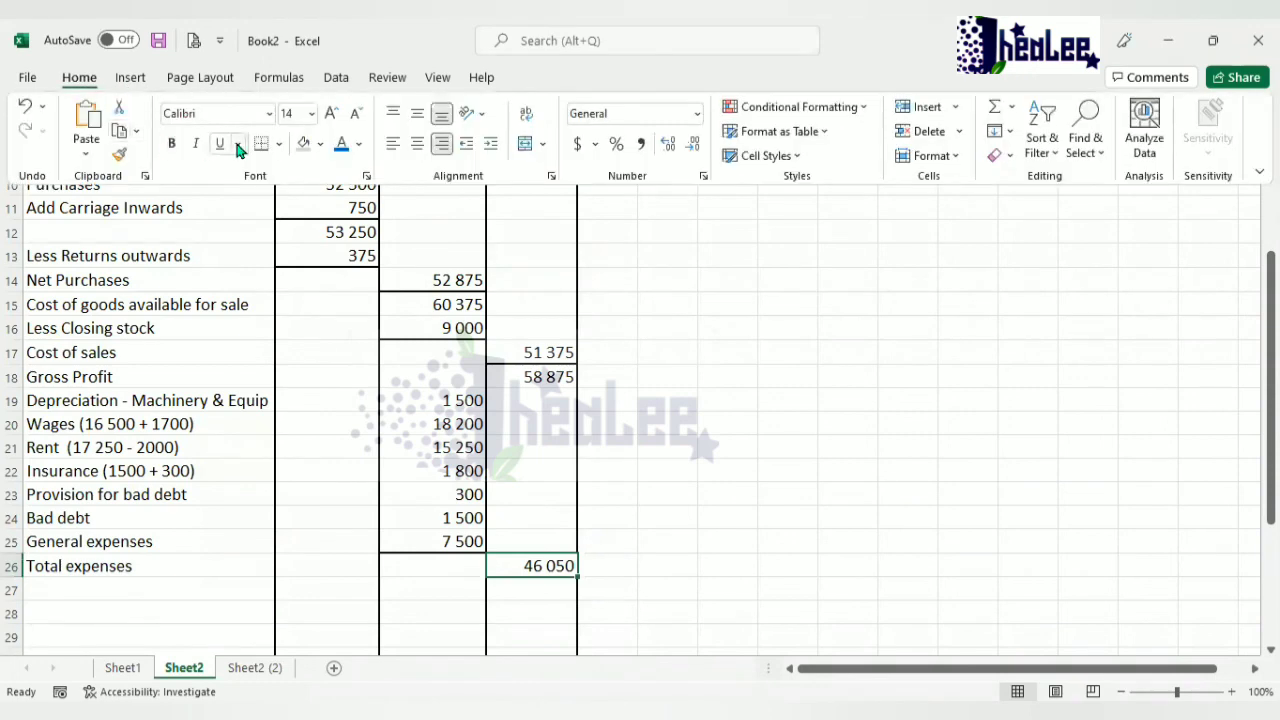
Enter a "Net Profit" line in row 27 with 12 825 in D27.
left_click(107, 590)
type("Net ")
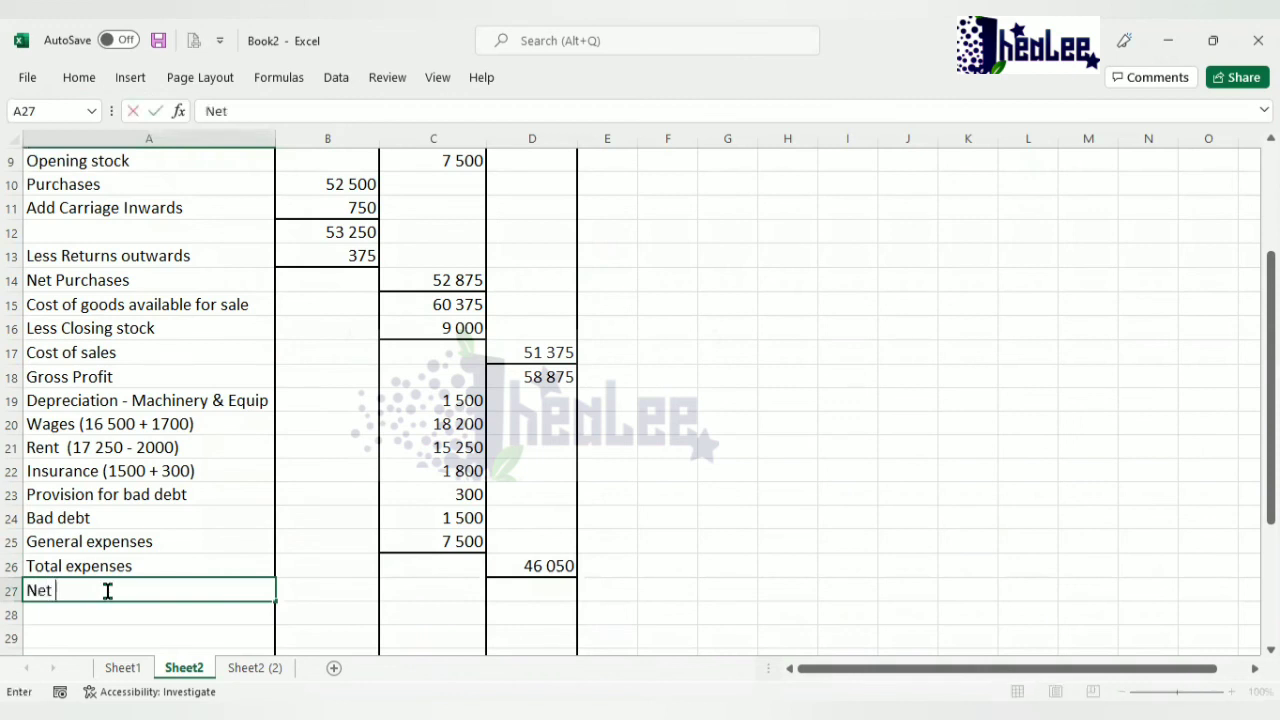
type("Profit")
key("Tab")
key("Tab")
key("Tab")
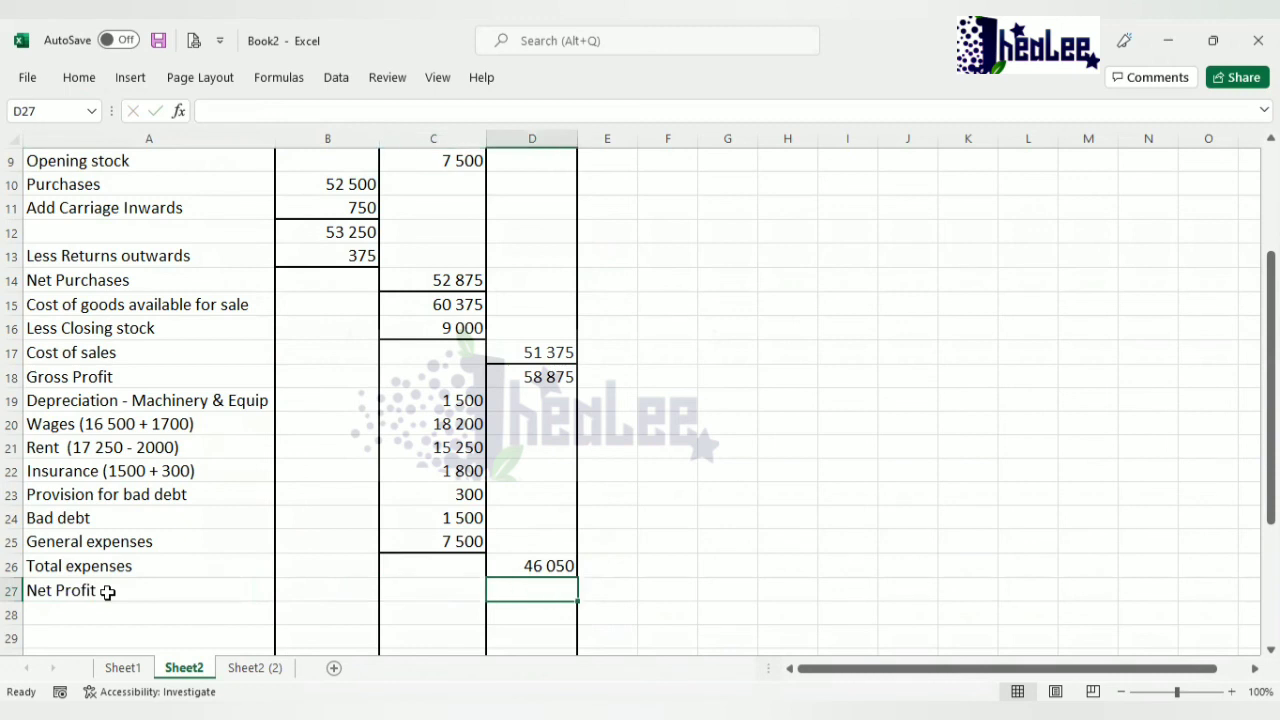
type("12 82")
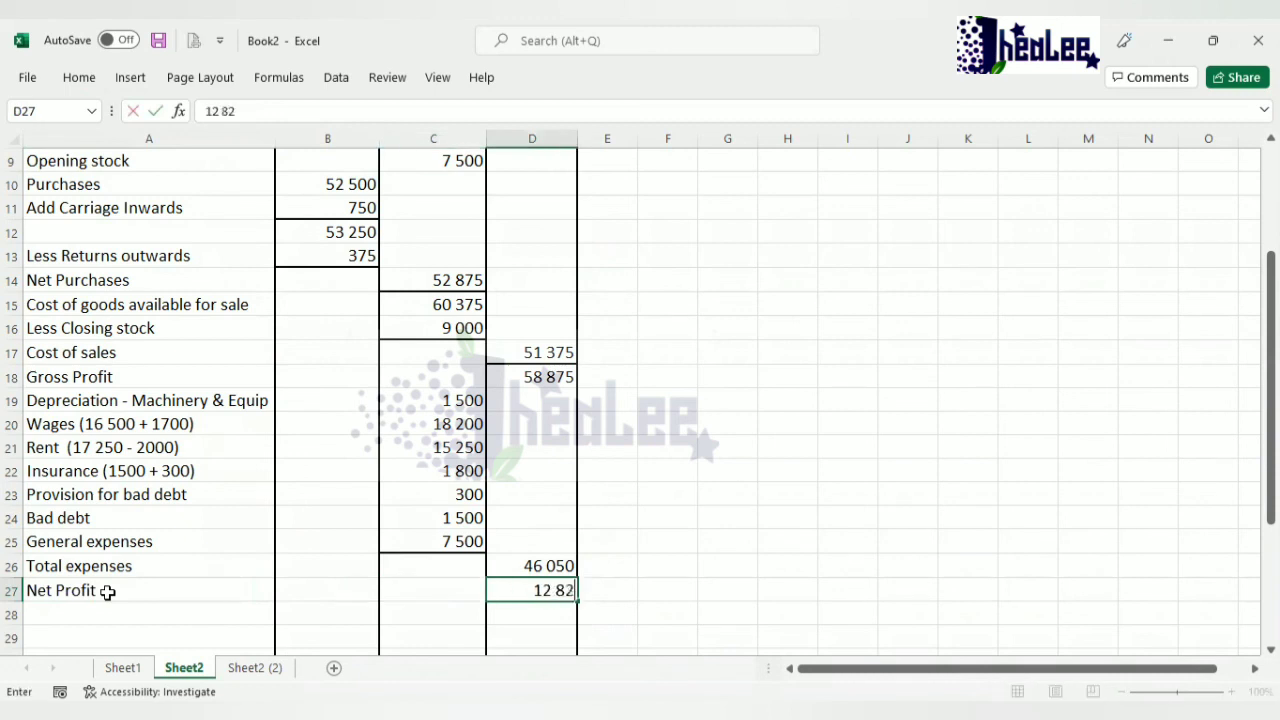
type("5")
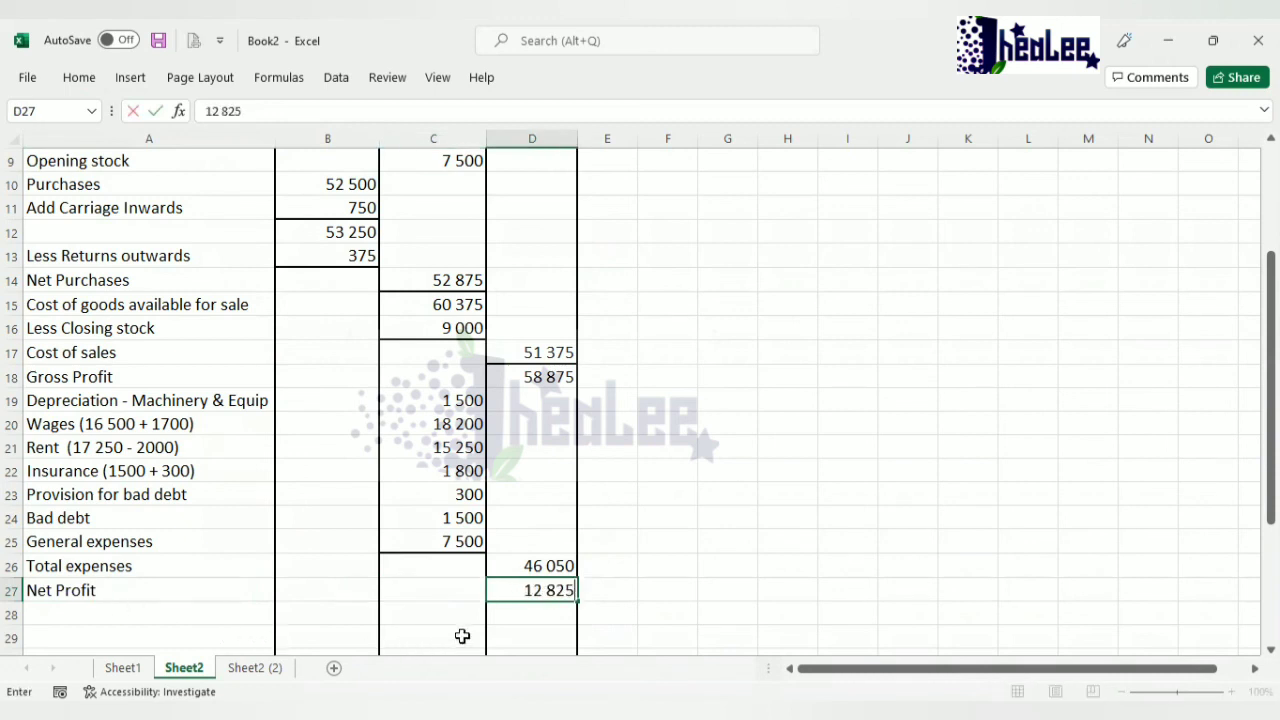
left_click(498, 622)
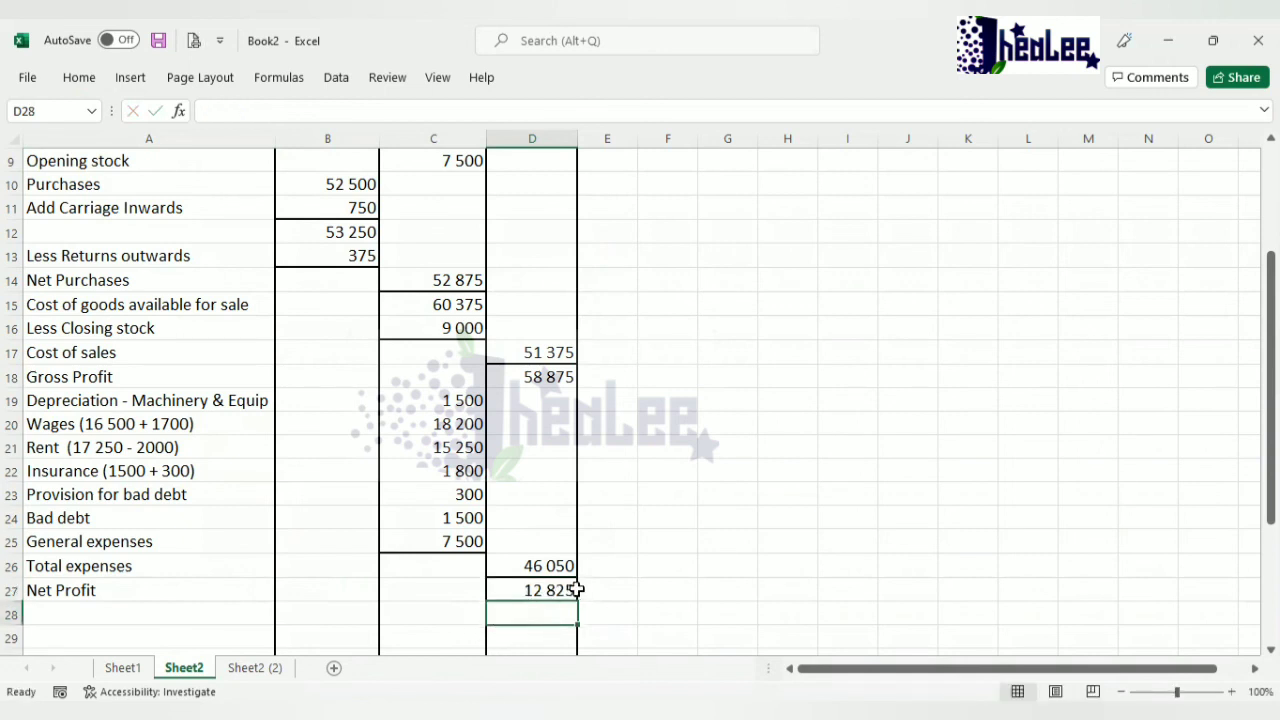
Apply a top and double bottom border to the net profit amount in D27.
left_click(556, 591)
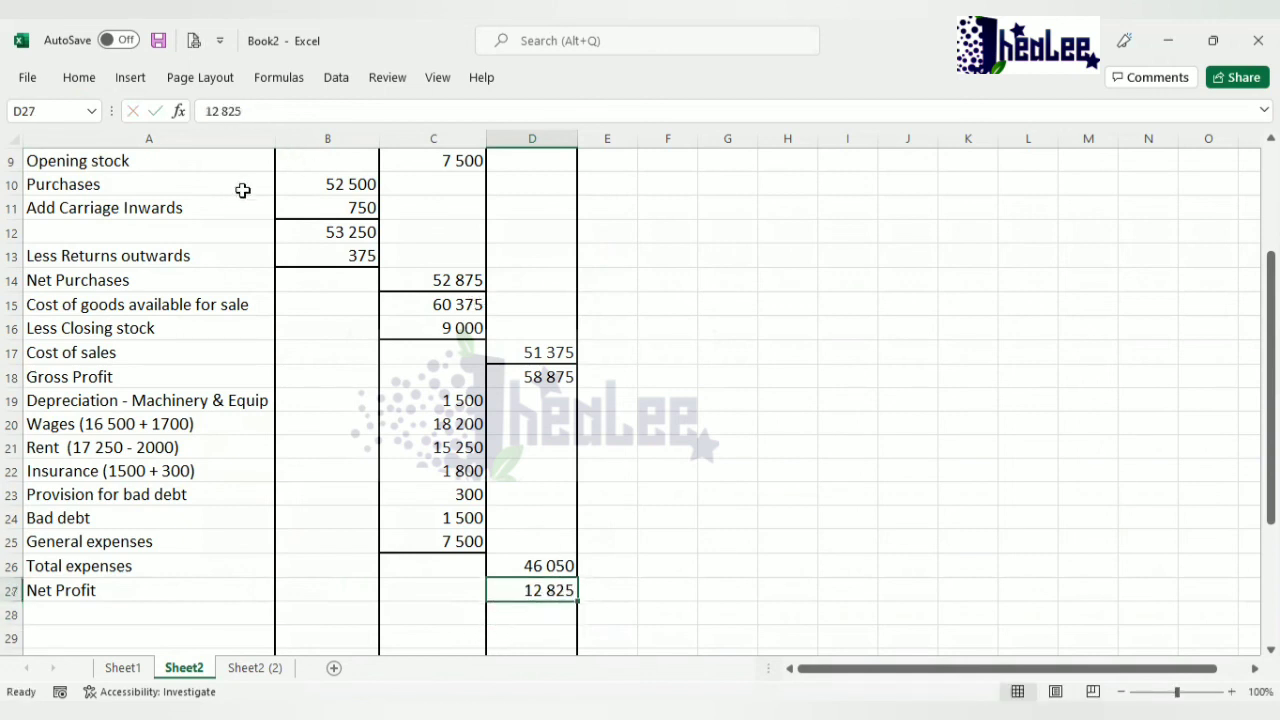
double_click(101, 86)
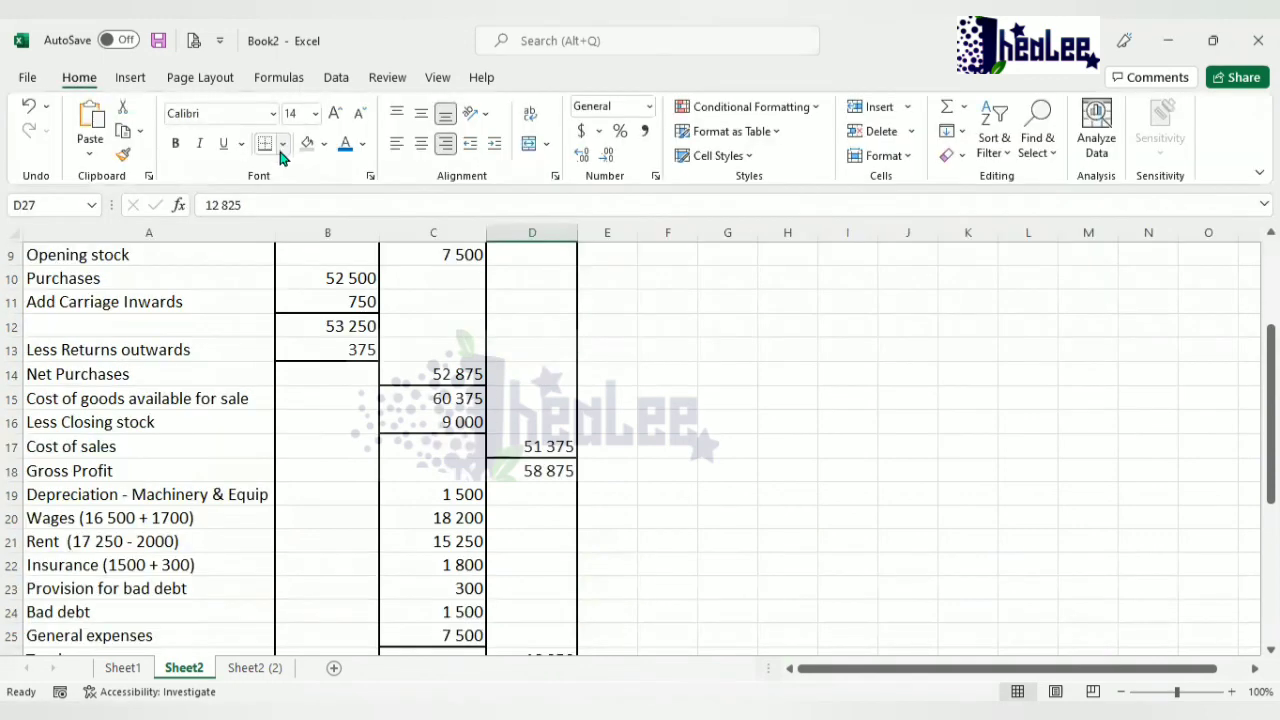
left_click(282, 144)
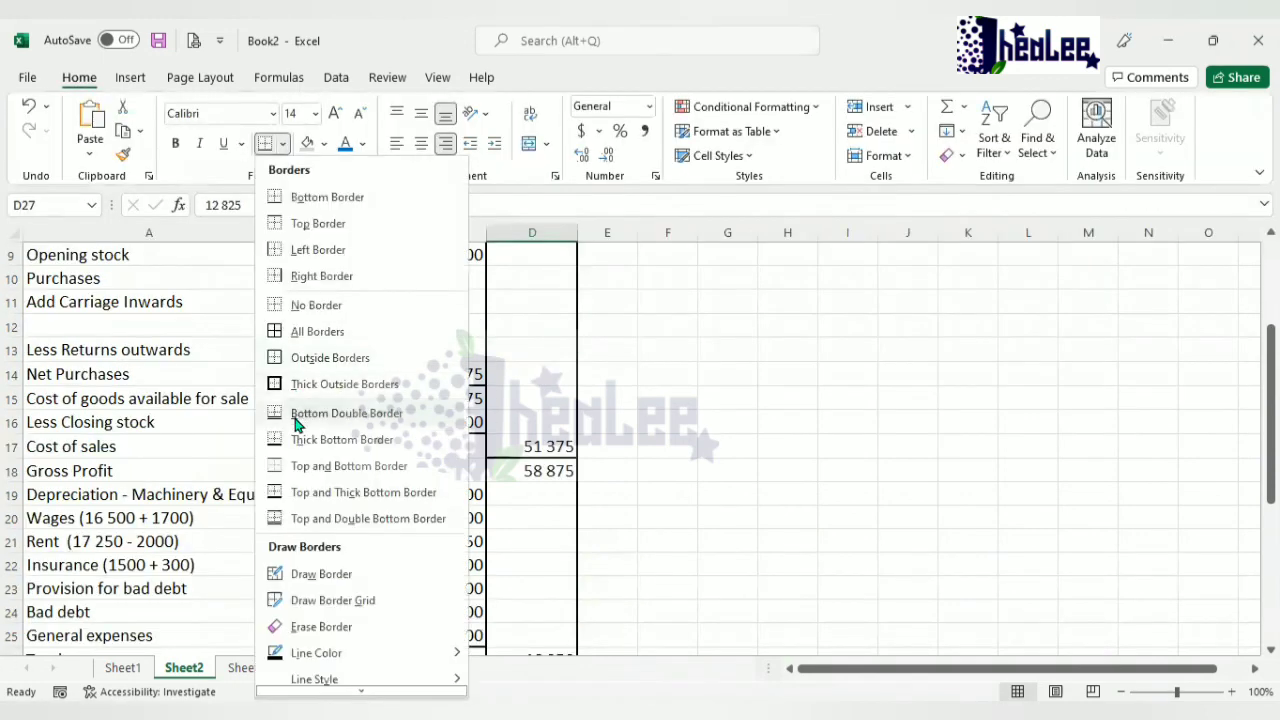
left_click(293, 518)
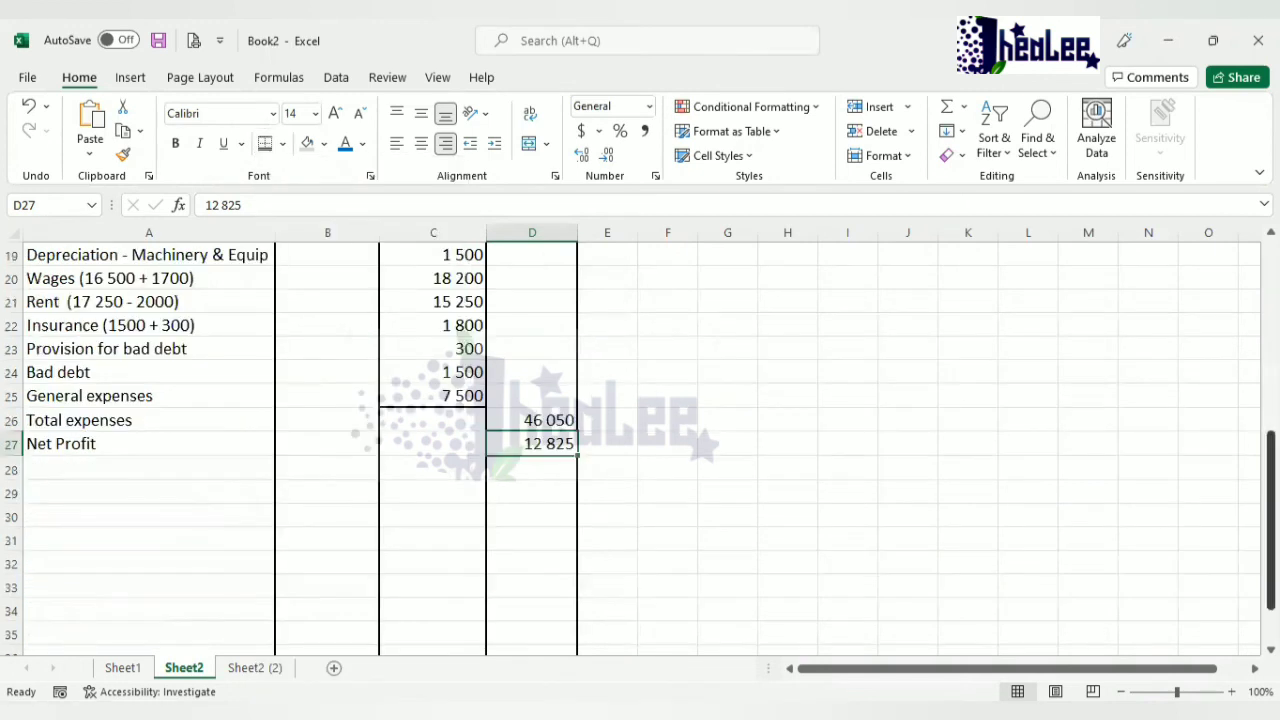
scroll(746, 480, "down", 1)
left_click(566, 491)
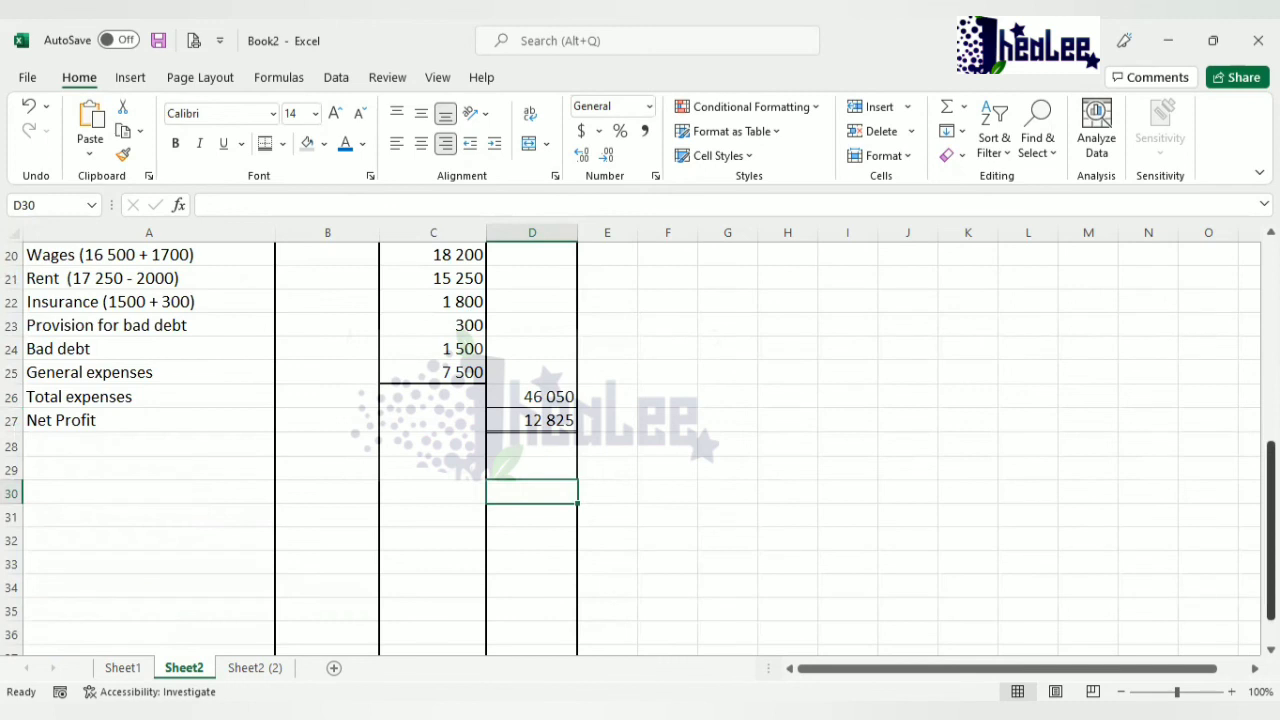
left_click_drag(1270, 512, 1270, 500)
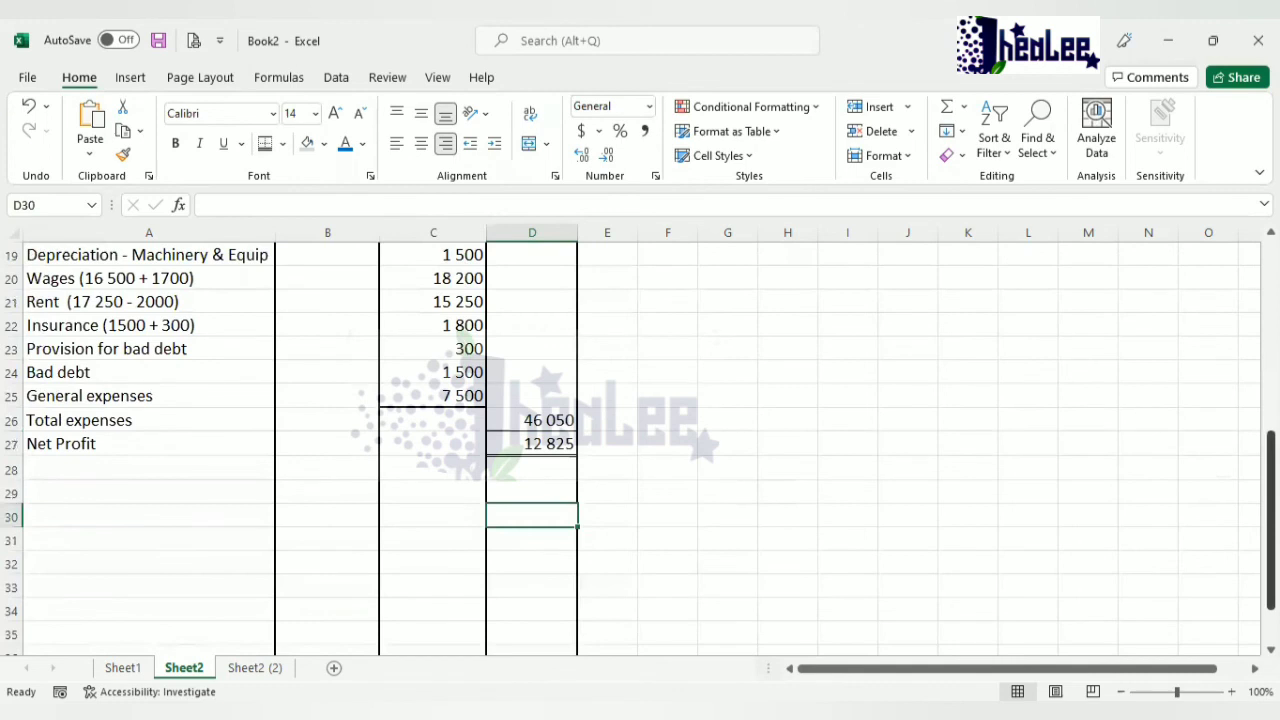